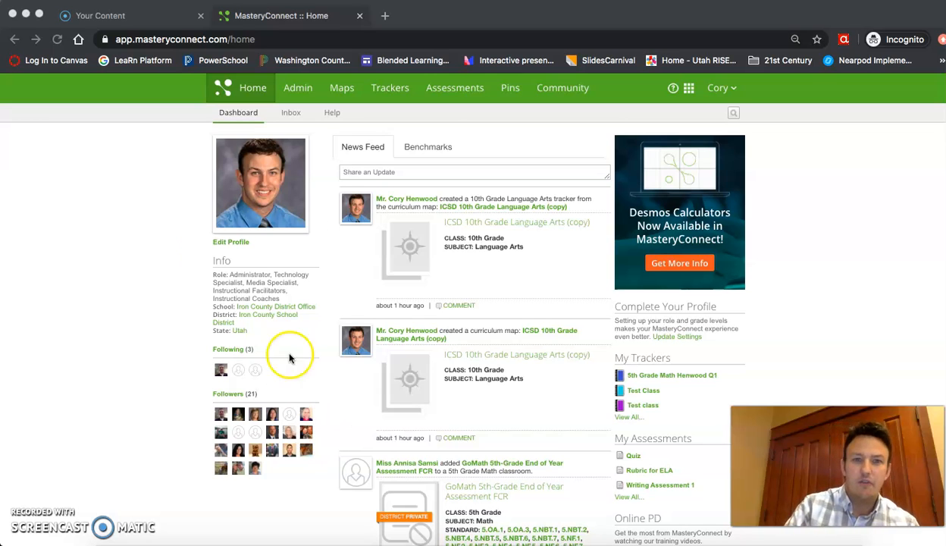
From Assessments, go to the Item Bank and start adding a new item.
click(457, 91)
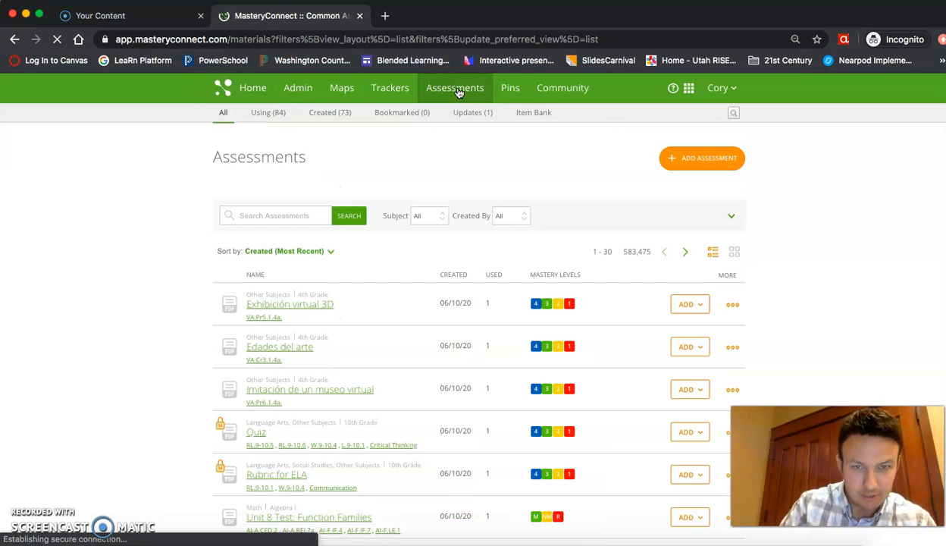
click(538, 114)
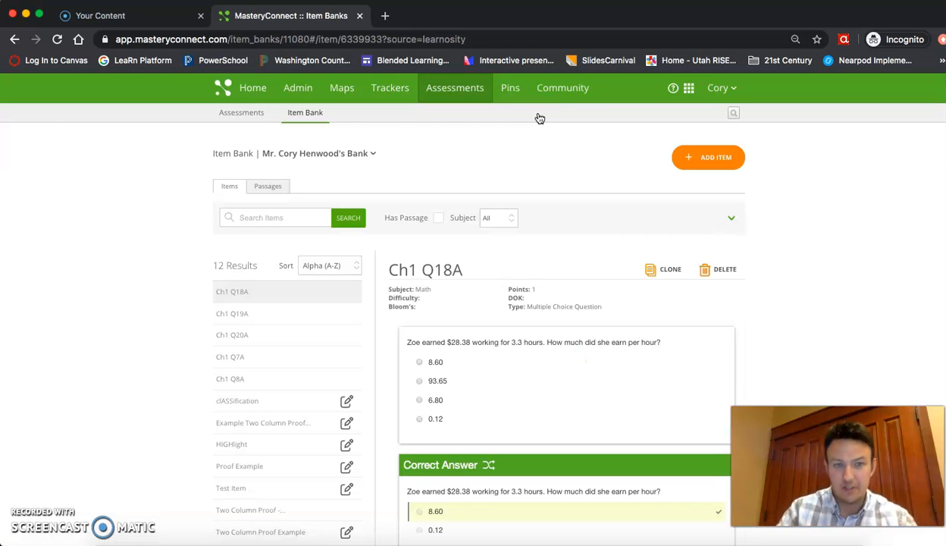
click(564, 135)
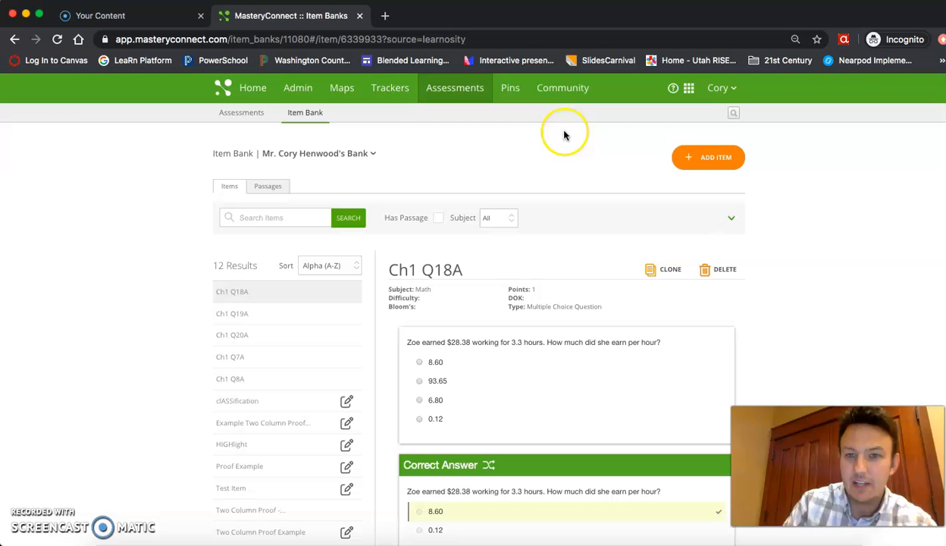
click(706, 157)
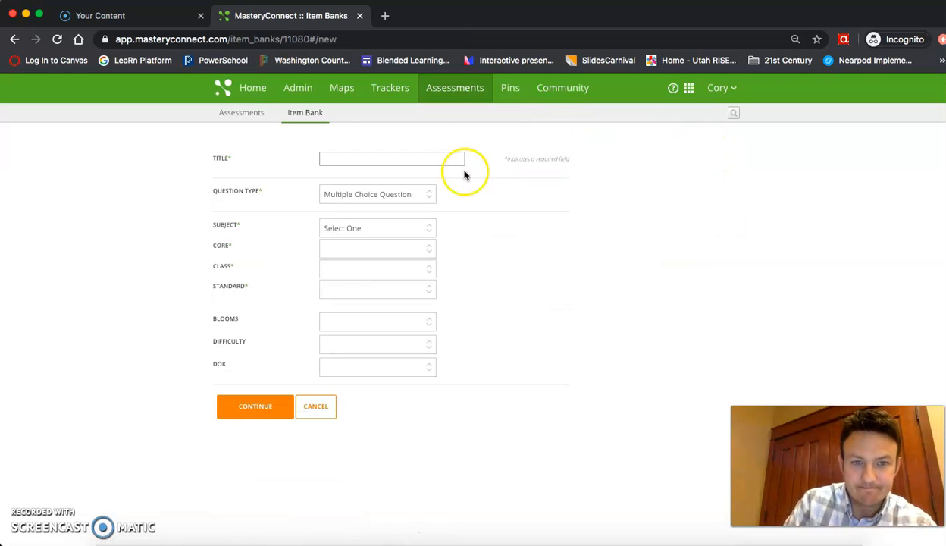
Enter 'Q1' as the item title and switch the question type to Choice Matrix.
click(400, 162)
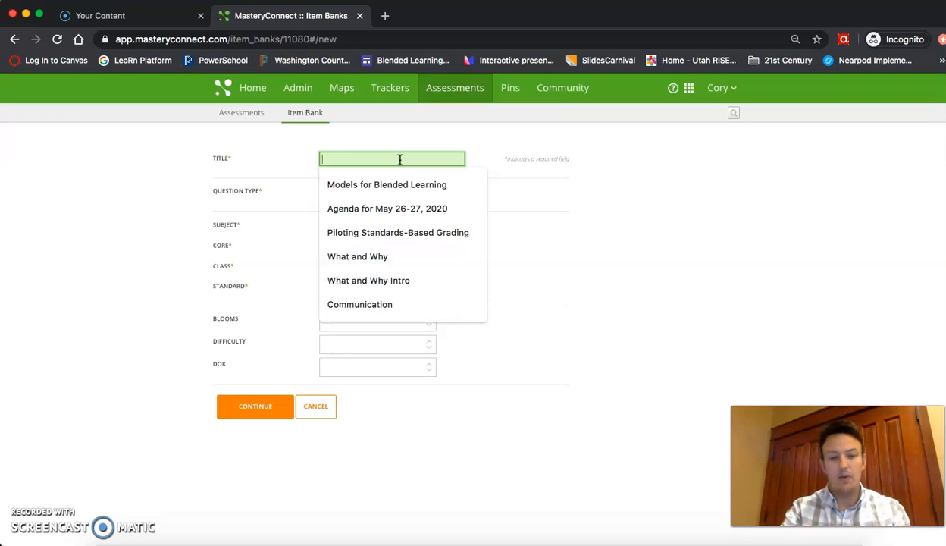
text(Q1)
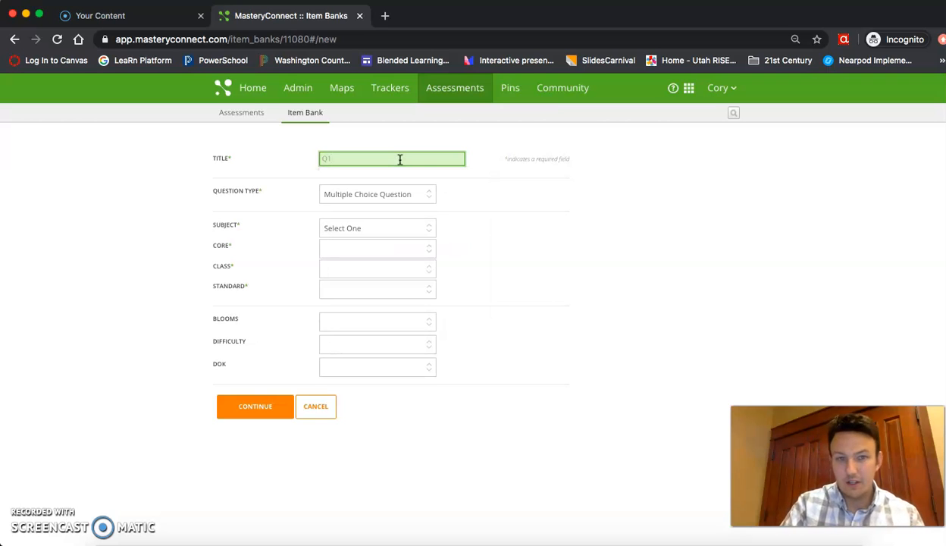
click(362, 196)
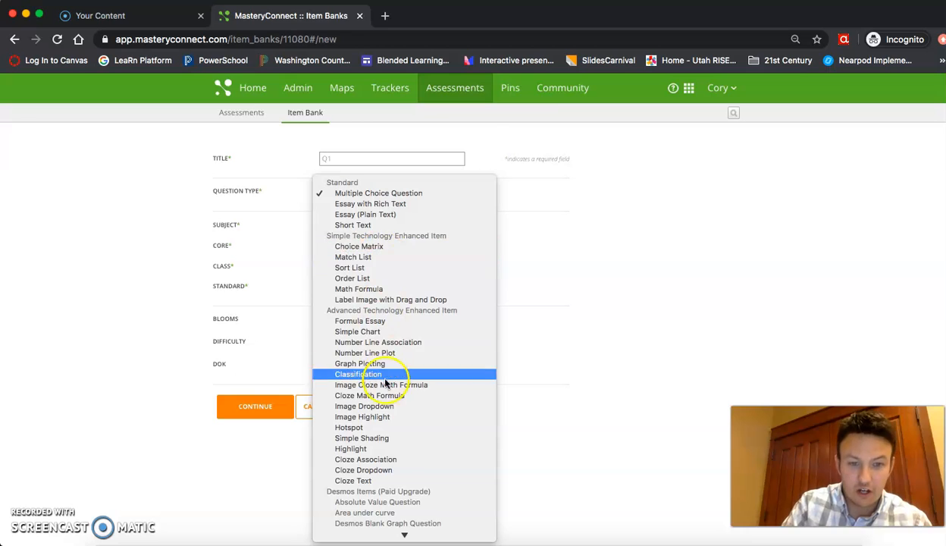
scroll(386, 375, down, 3)
scroll(387, 386, down, 3)
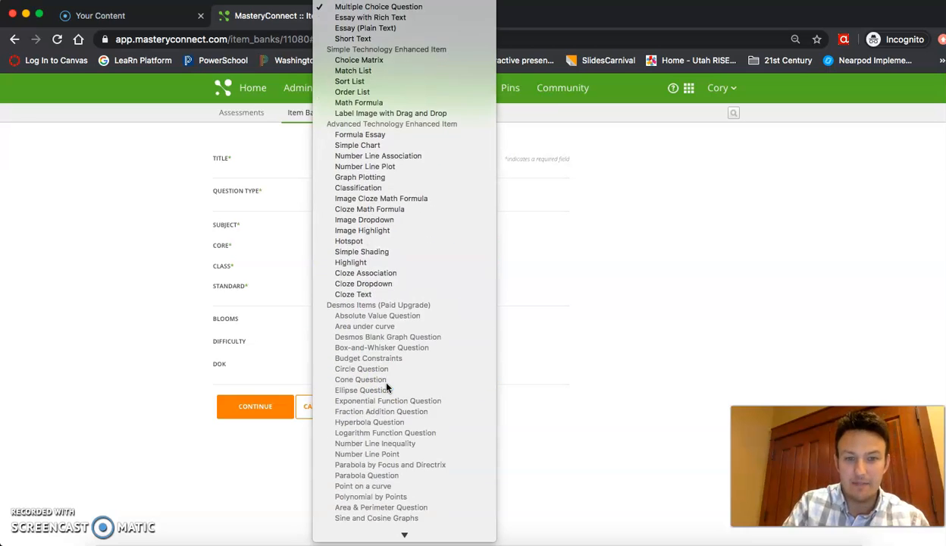
click(373, 63)
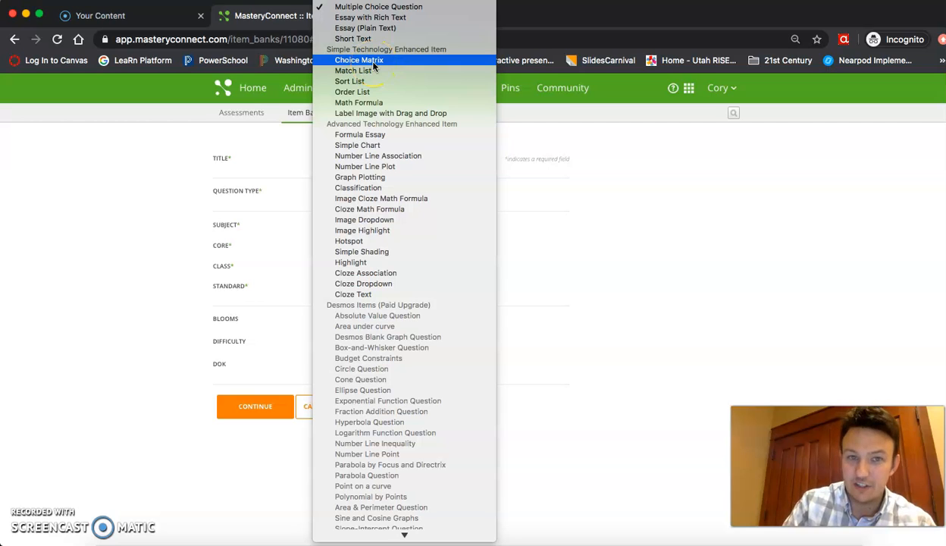
click(373, 61)
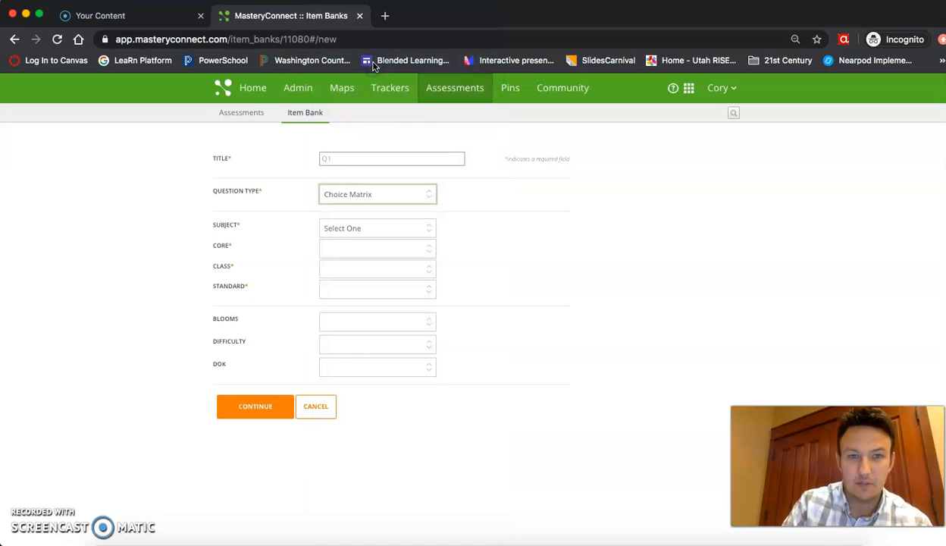
Set subject Science, core Utah Core 2002, class Test class: Biology Science, standard SC.1.
click(370, 228)
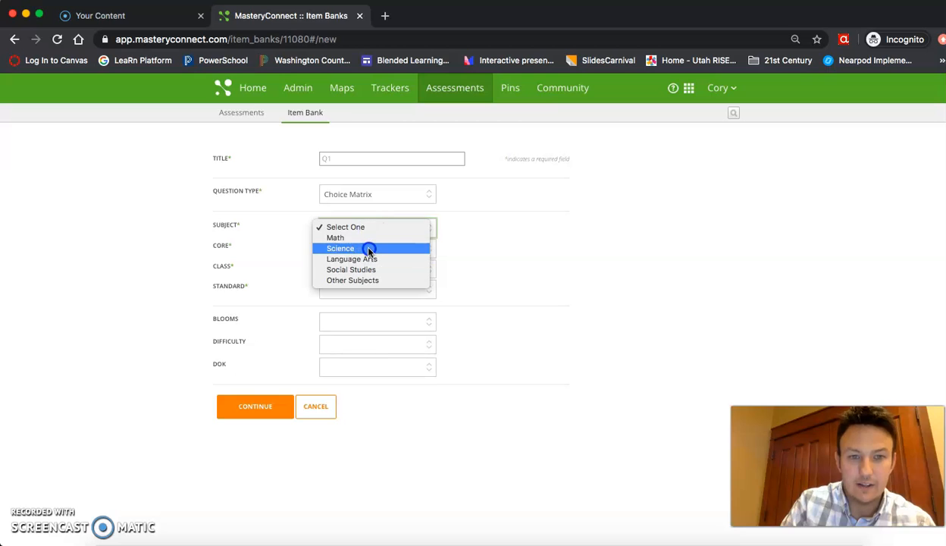
click(369, 248)
click(368, 251)
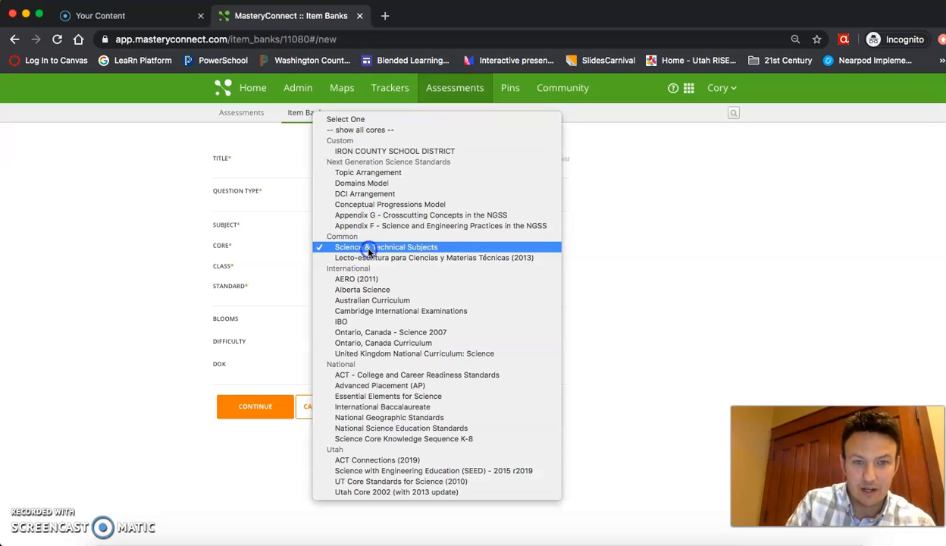
click(436, 492)
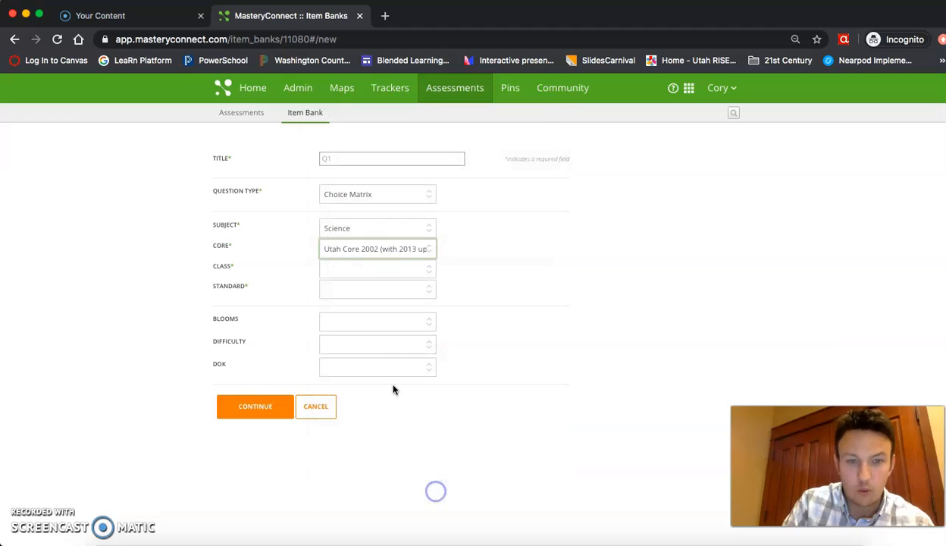
click(376, 271)
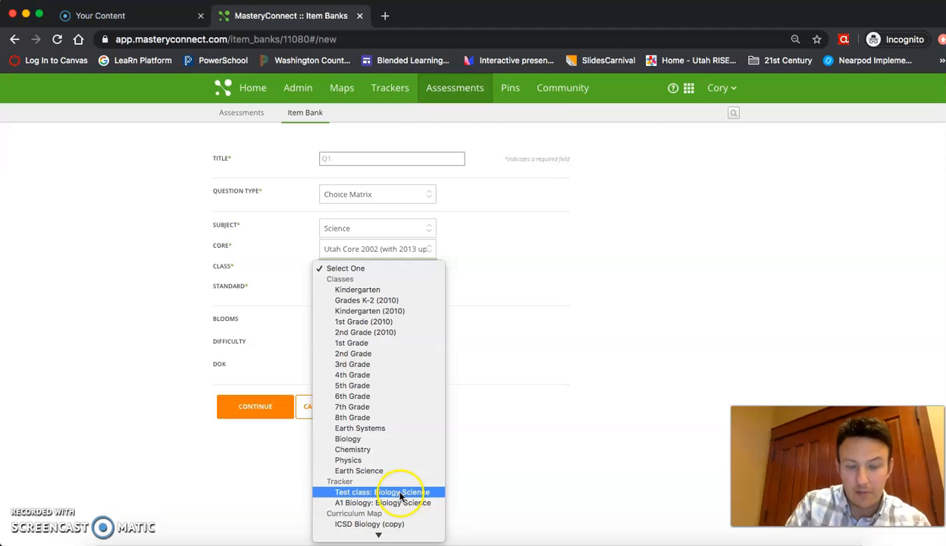
scroll(400, 496, down, 1)
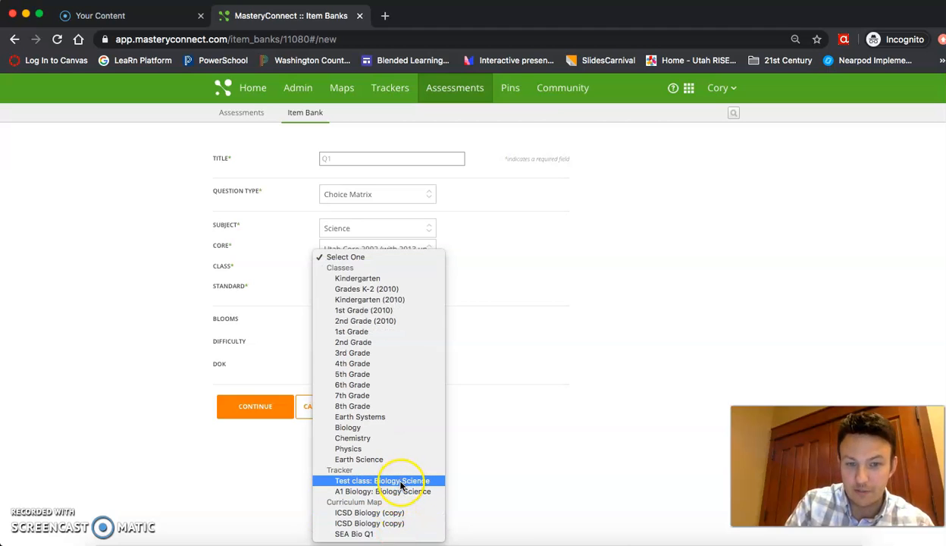
click(400, 482)
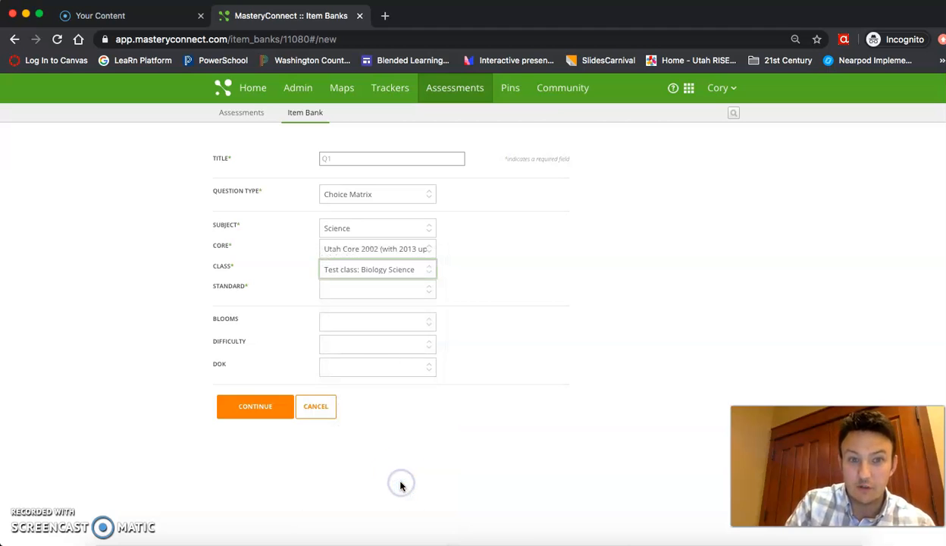
click(357, 292)
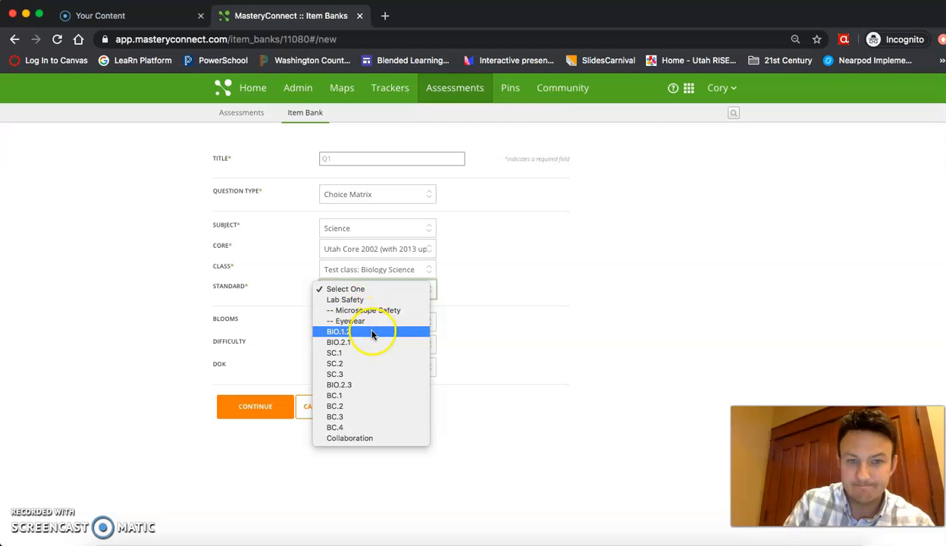
click(372, 353)
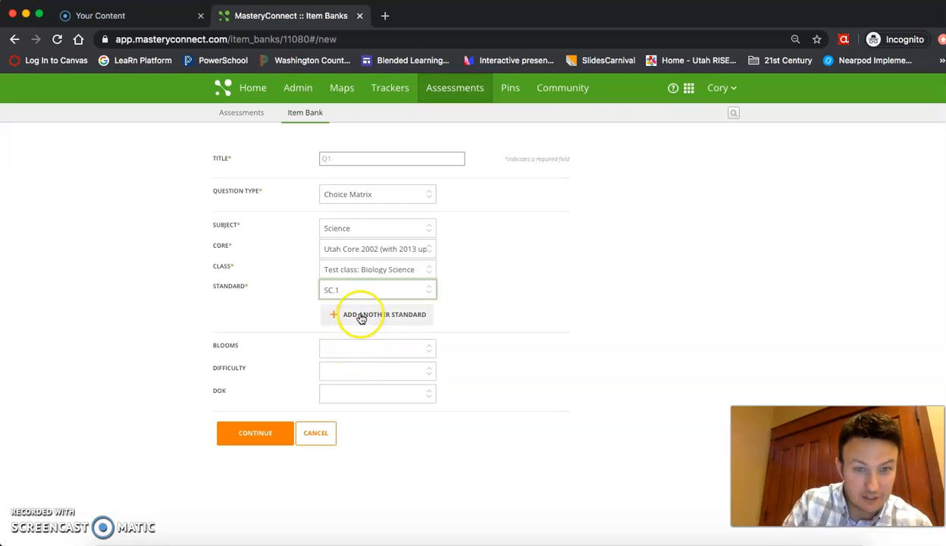
Leave Blooms, Difficulty and DOK blank and continue to the item editor.
click(339, 348)
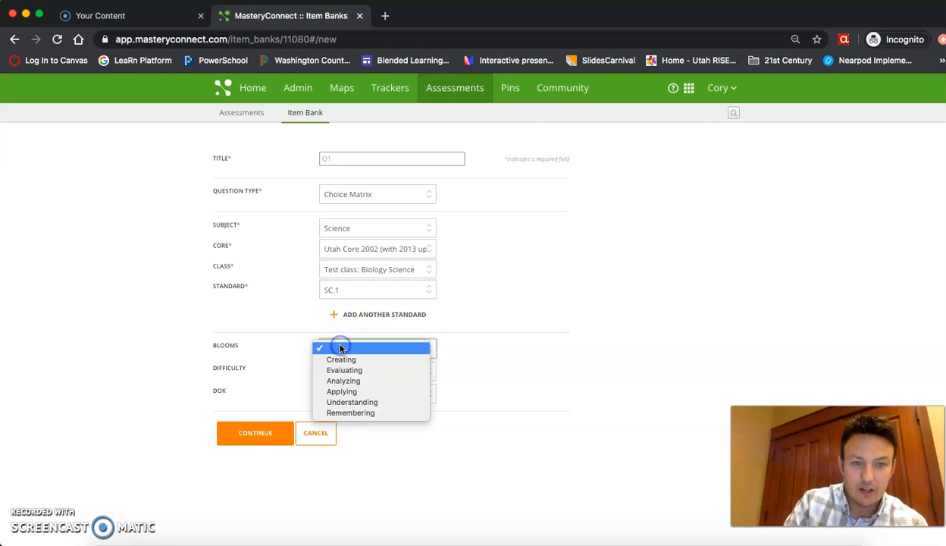
click(339, 349)
click(361, 366)
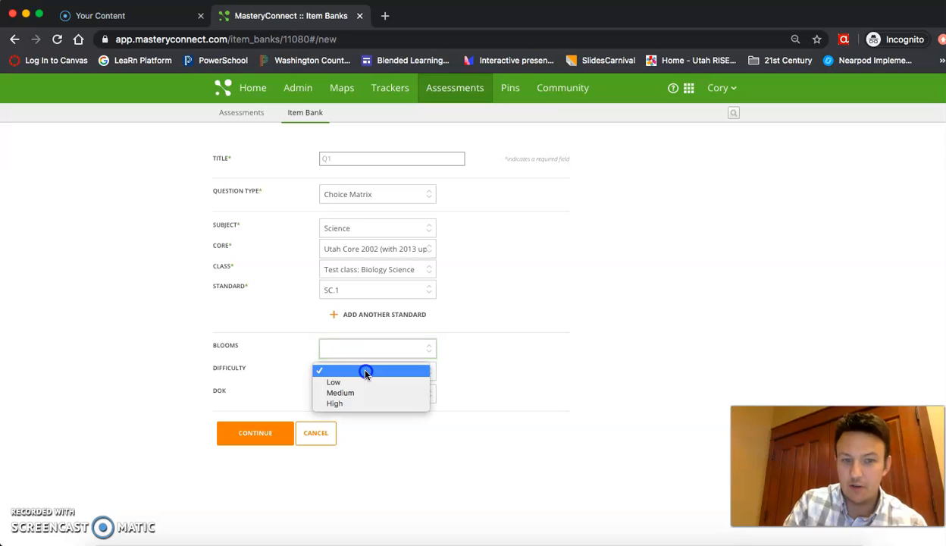
click(363, 372)
click(365, 392)
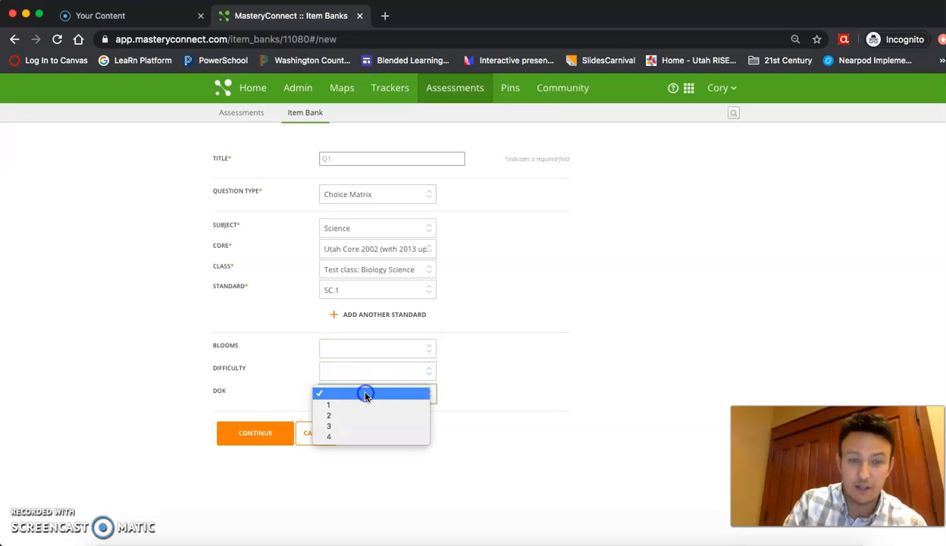
click(365, 394)
click(266, 435)
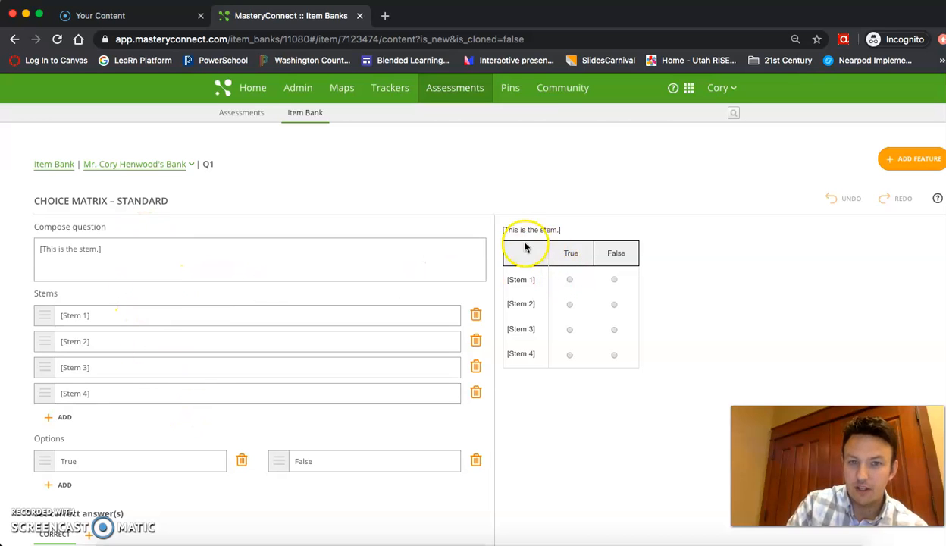
Overwrite the placeholder question stem with 'Choose the appropriate options below'.
click(200, 259)
drag(182, 248, 25, 246)
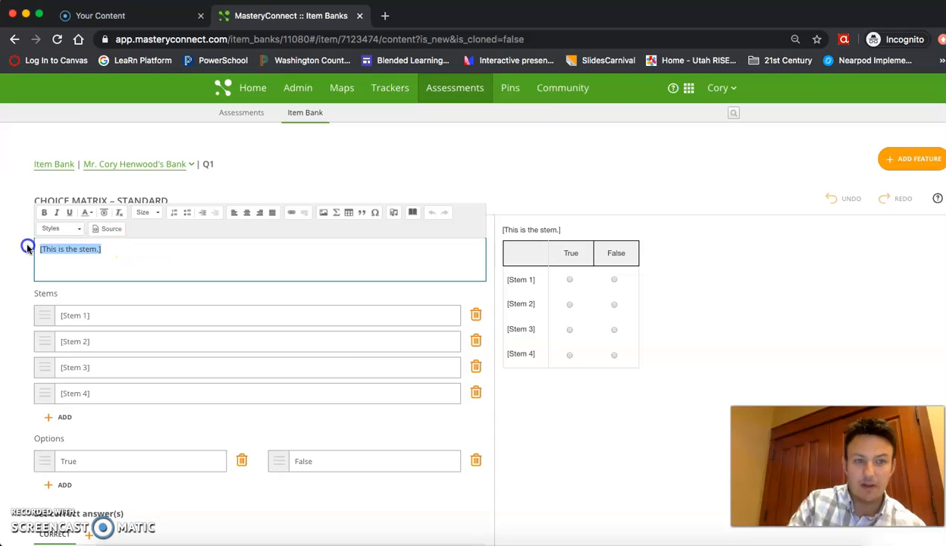
text(Choose)
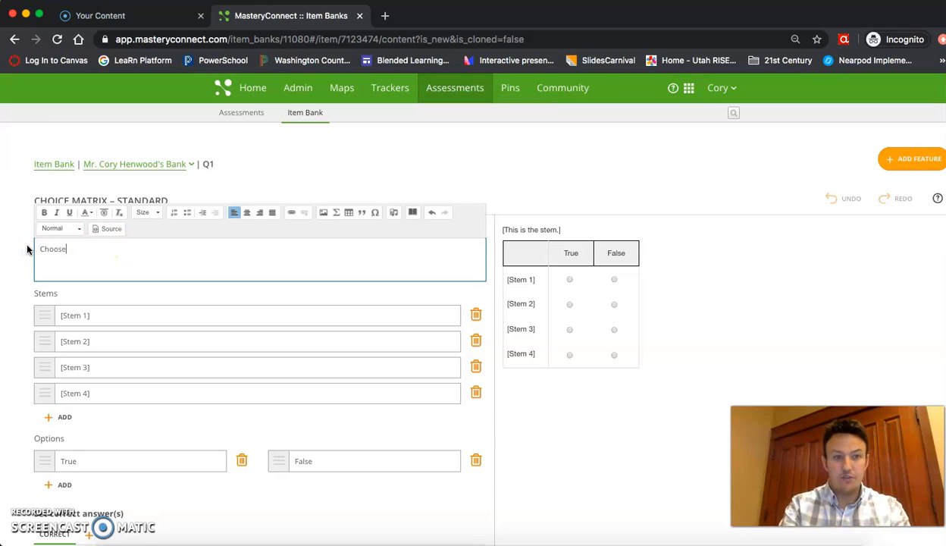
text( the approp)
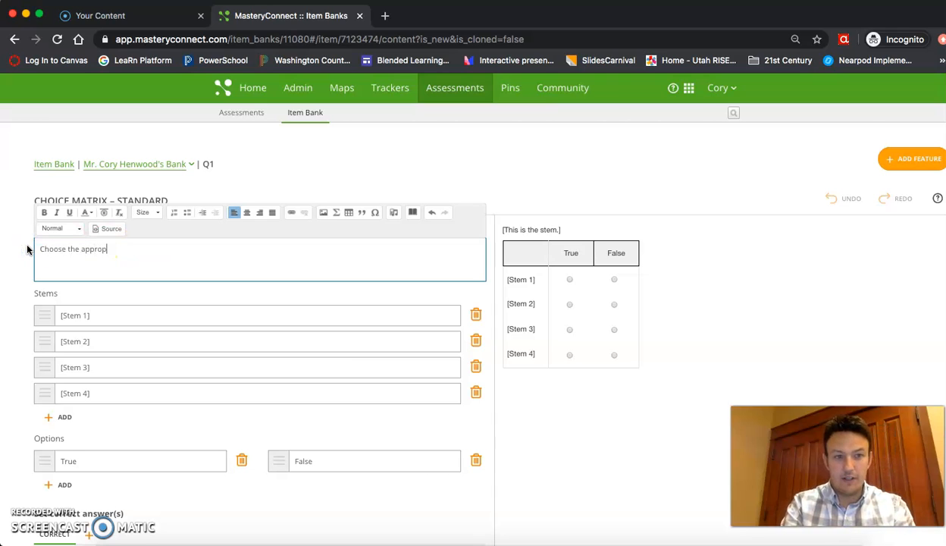
text(riate optio)
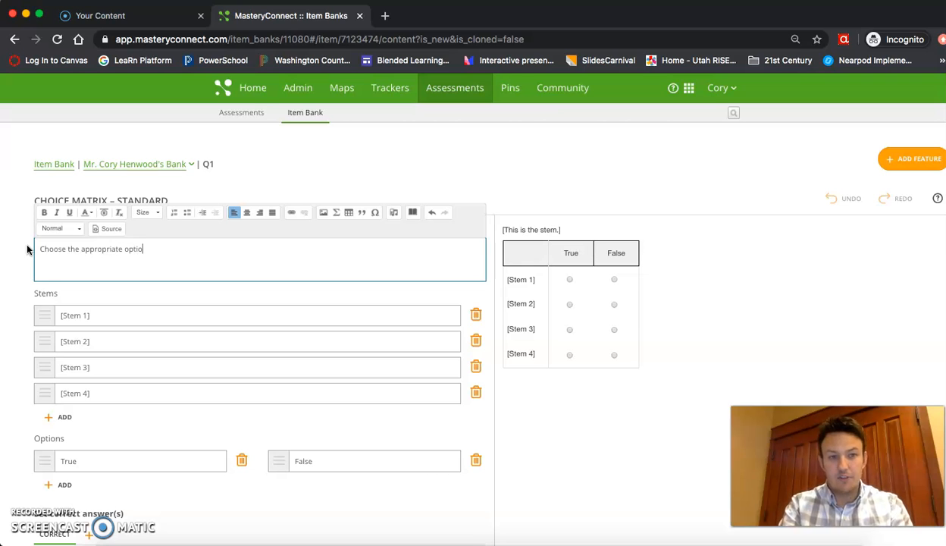
text(ns below)
click(27, 248)
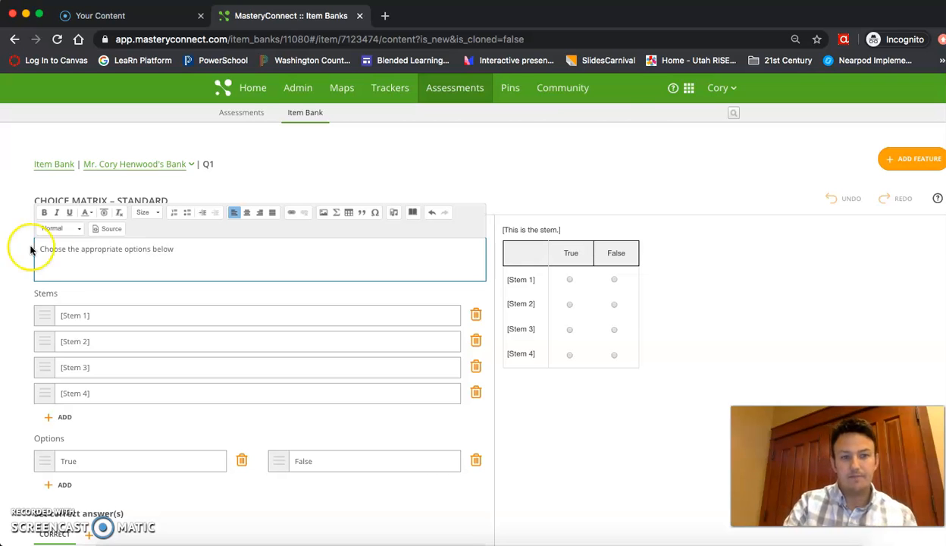
Fill the four stems with Human, Monkey, Fish and Spider.
click(143, 308)
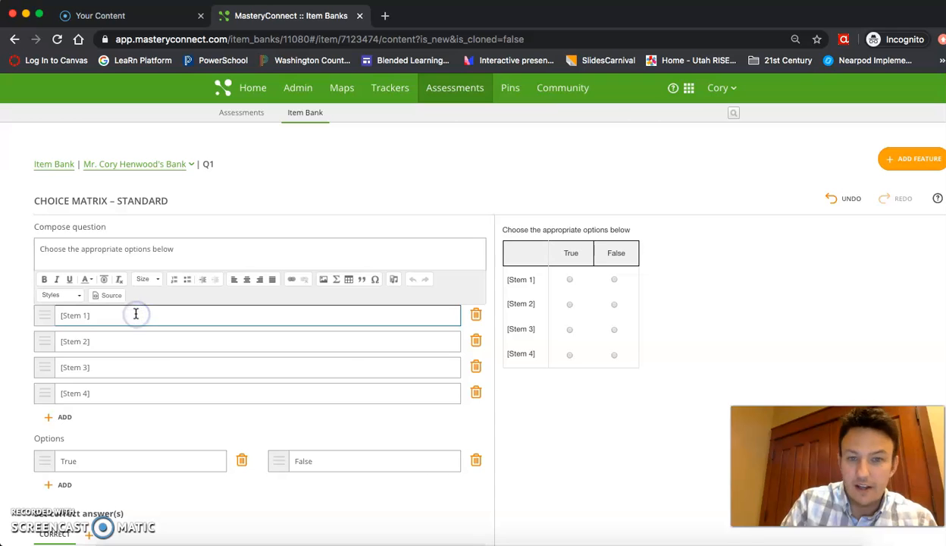
drag(132, 314, 6, 315)
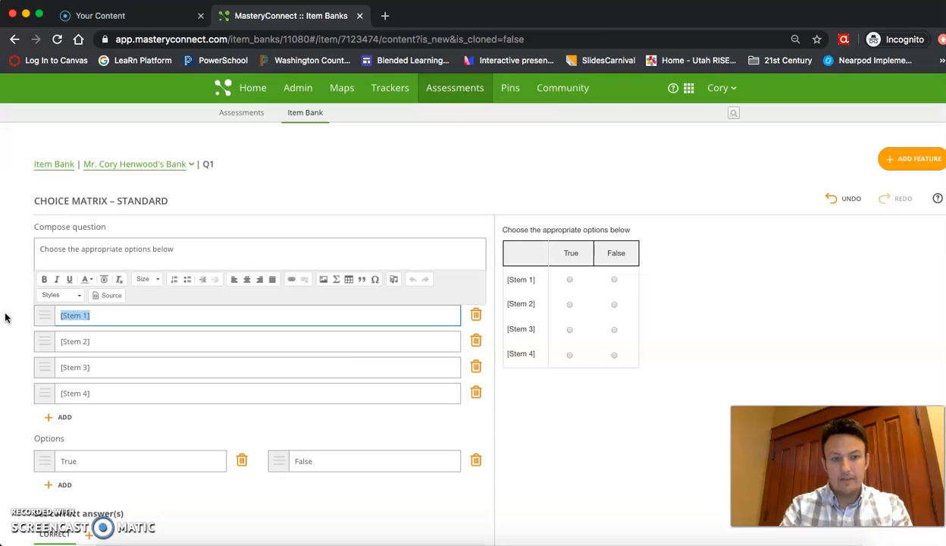
text(Human)
click(98, 343)
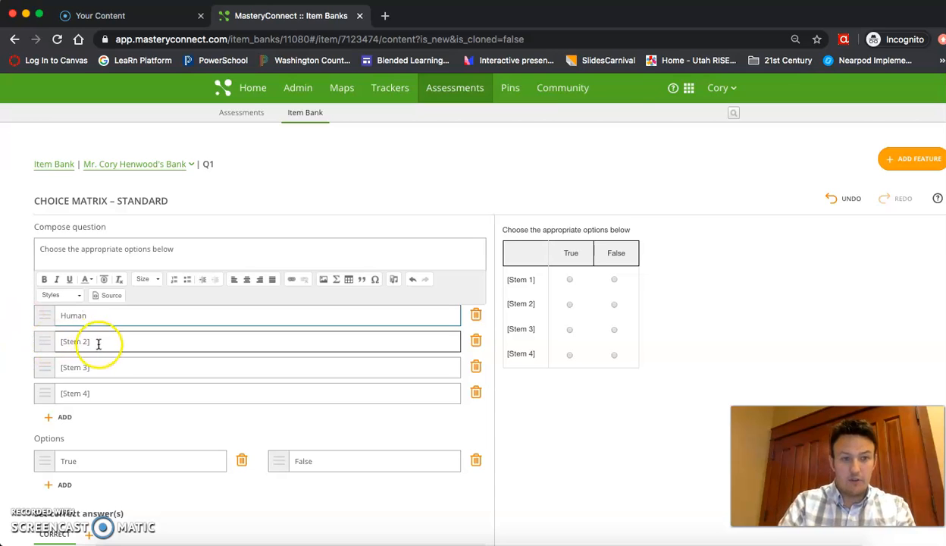
text(Monkey)
click(109, 367)
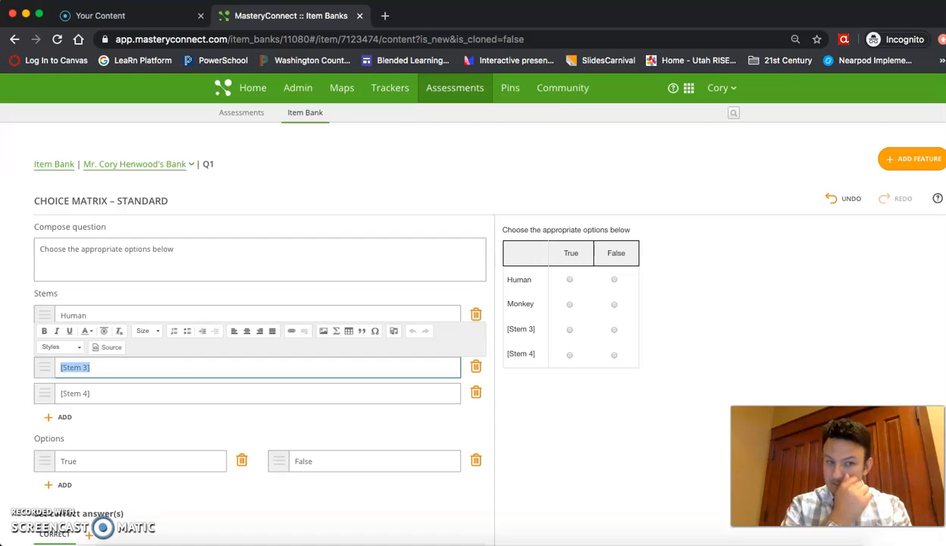
text(Fish)
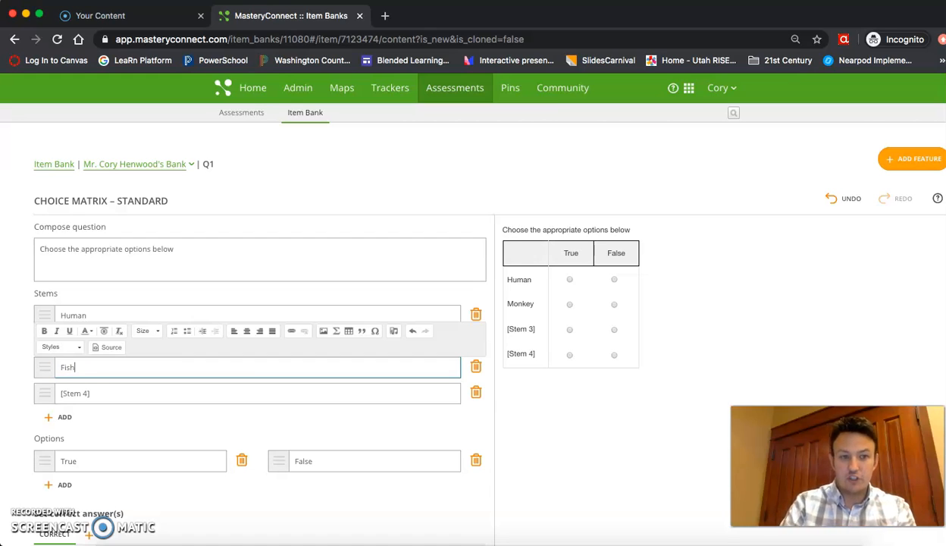
click(99, 394)
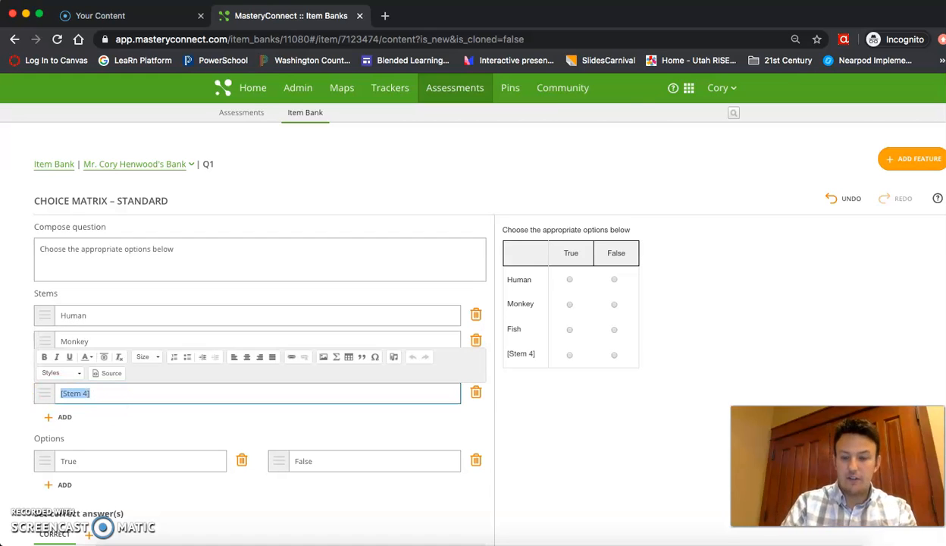
key(BackSpace)
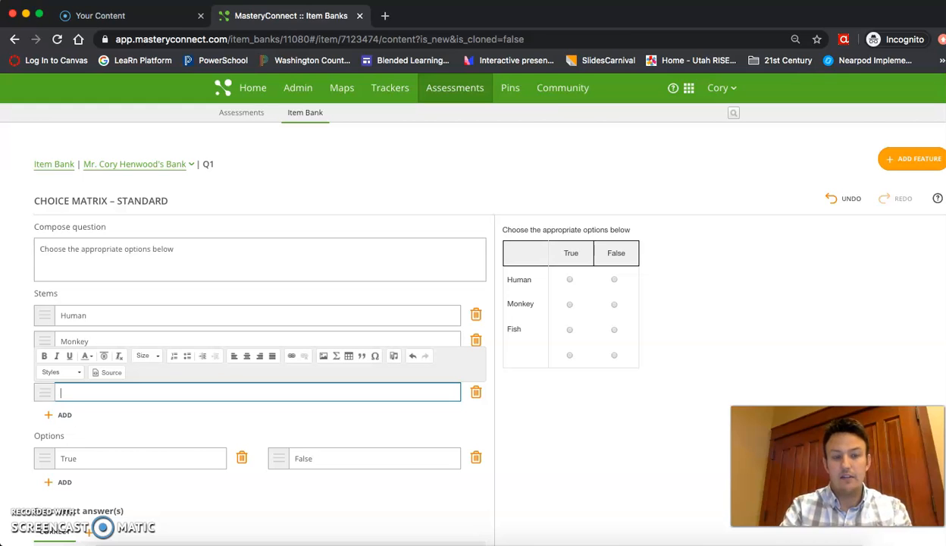
text(Spider)
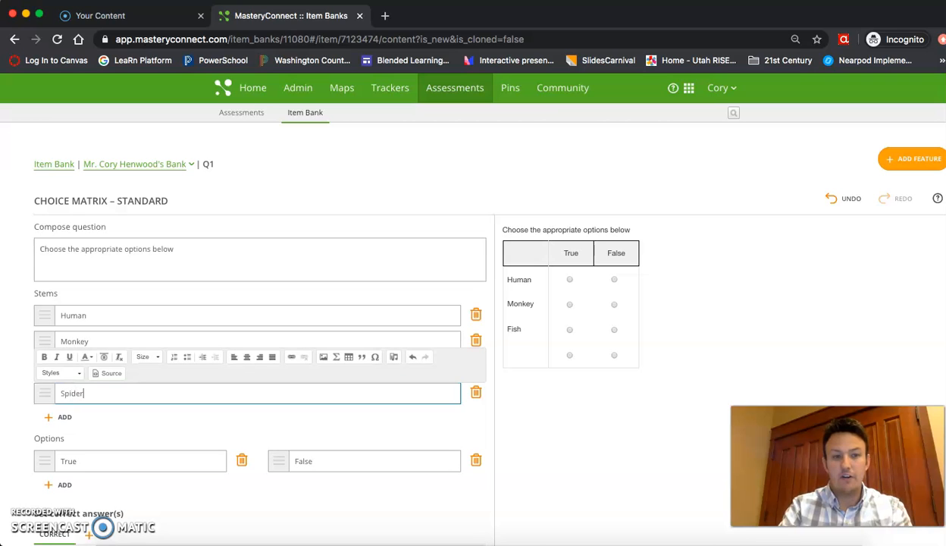
click(585, 425)
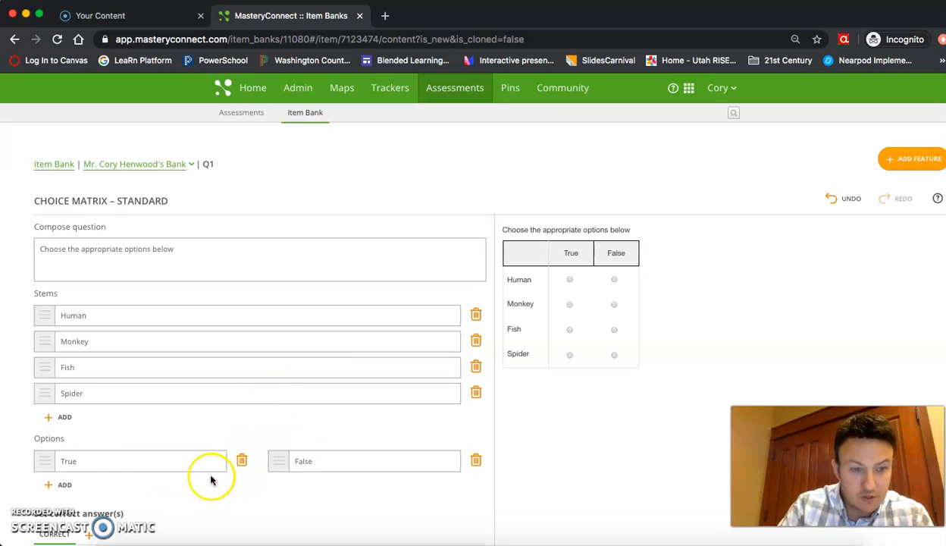
Rename the True and False options to Mammal and Not a Mammal.
drag(112, 458, 43, 458)
text(Mammal)
click(116, 472)
key(Tab)
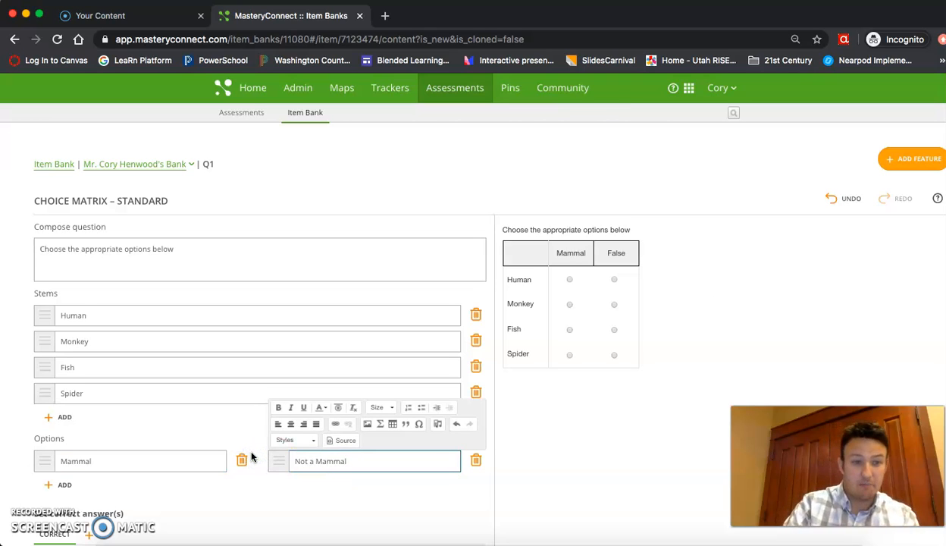
click(296, 484)
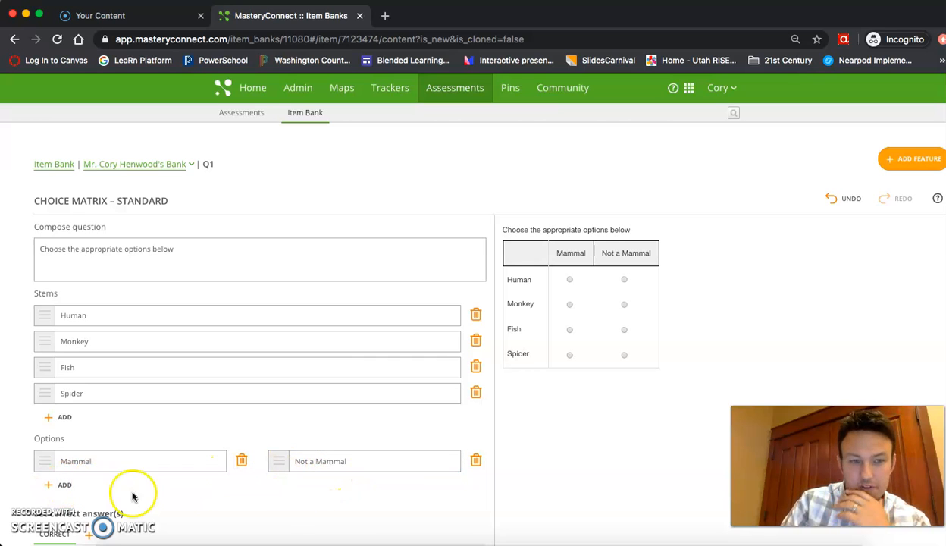
In the answer key, mark Human and Monkey as Mammal, Fish and Spider as Not a Mammal.
scroll(302, 458, down, 3)
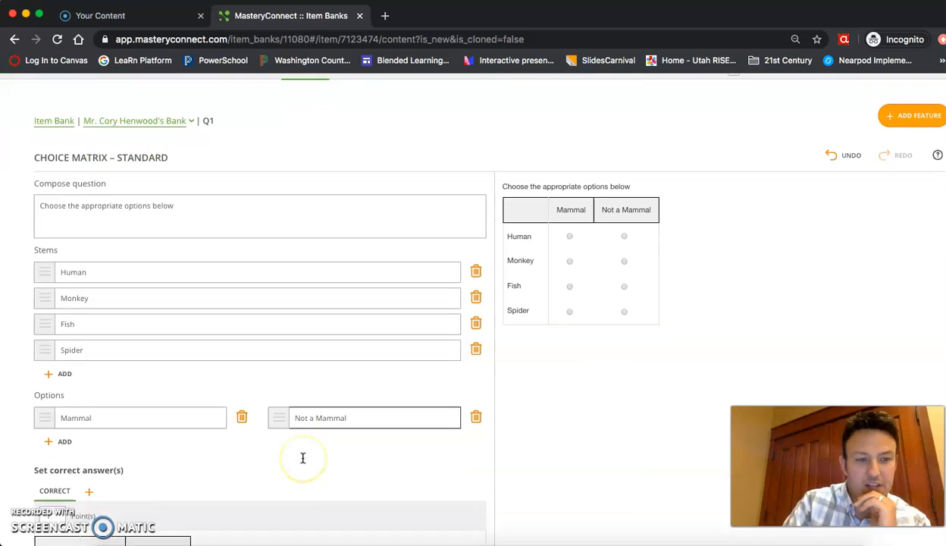
scroll(302, 458, down, 2)
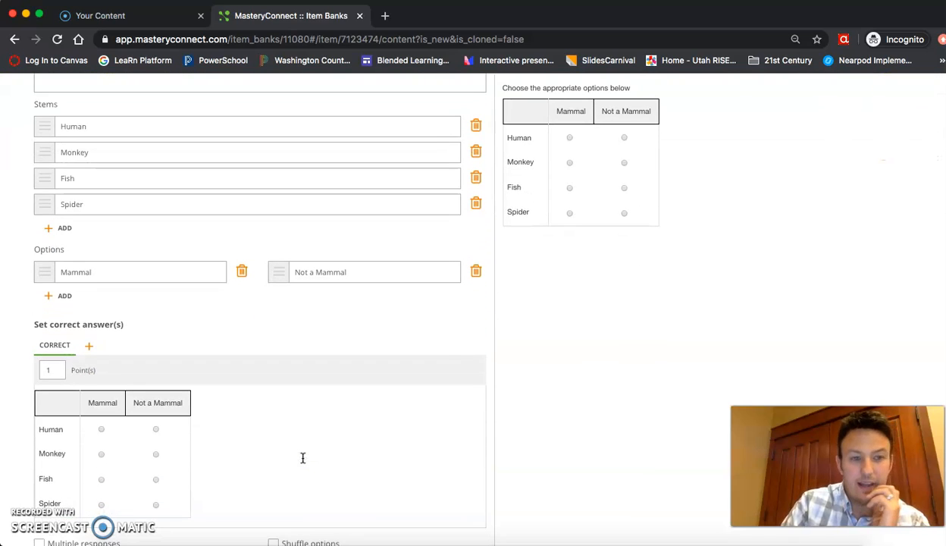
scroll(303, 458, down, 2)
scroll(302, 458, up, 2)
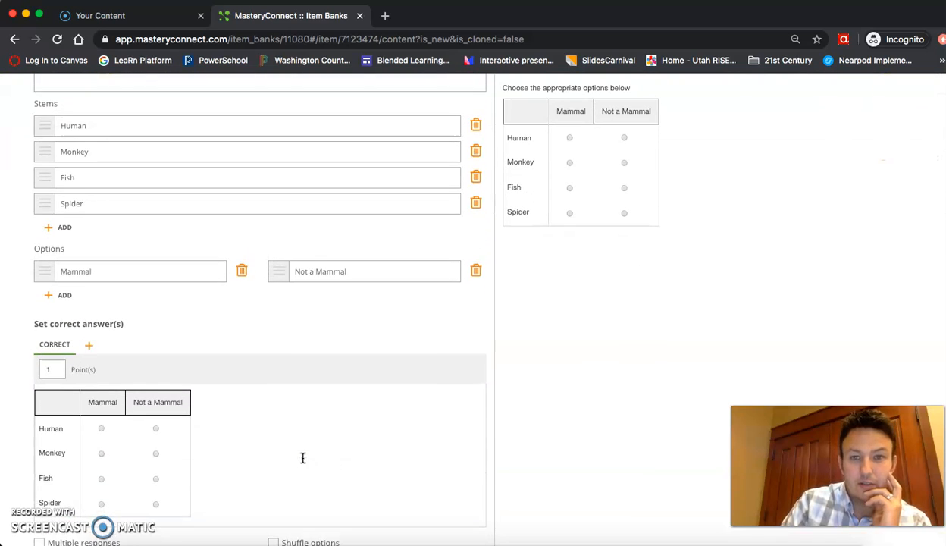
scroll(307, 460, down, 1)
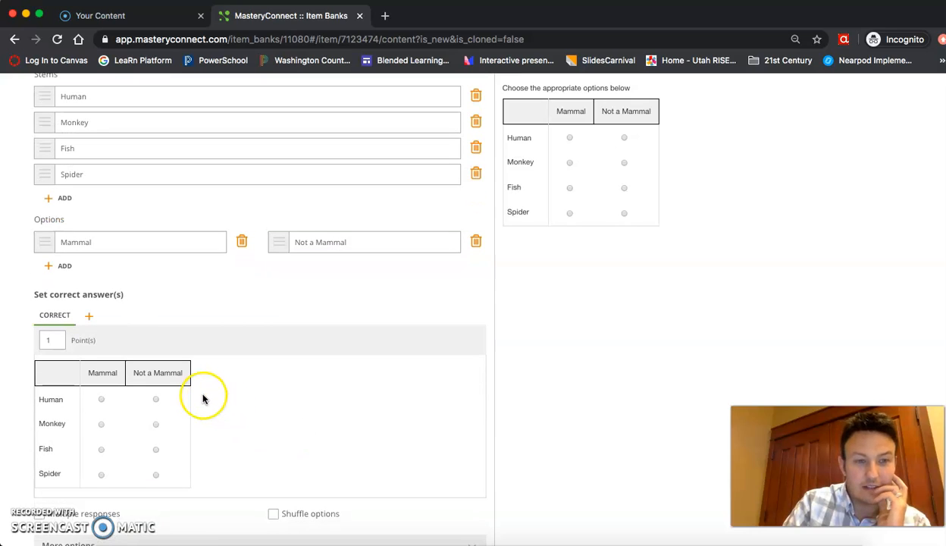
click(101, 400)
click(102, 429)
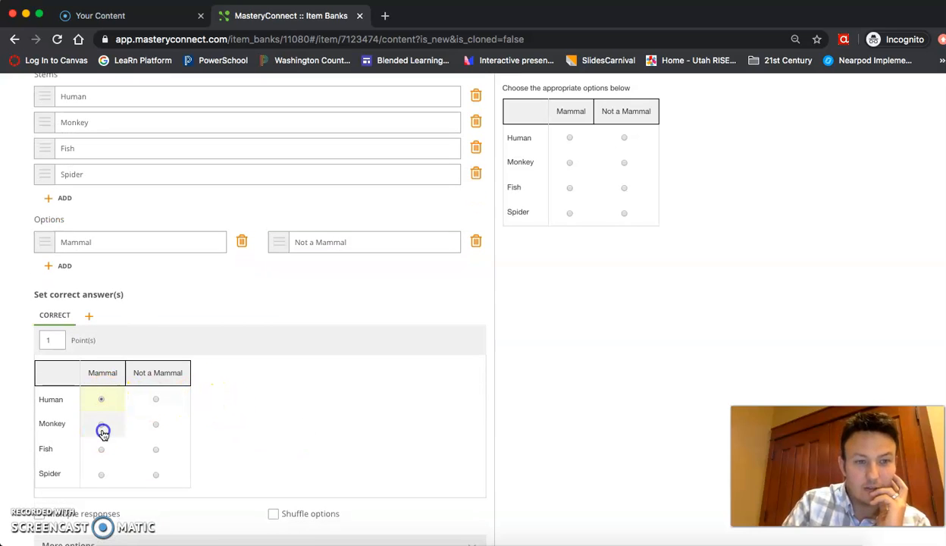
click(155, 450)
click(158, 476)
Try Multiple responses, then settle on one answer per stem with Shuffle options on.
scroll(363, 456, down, 2)
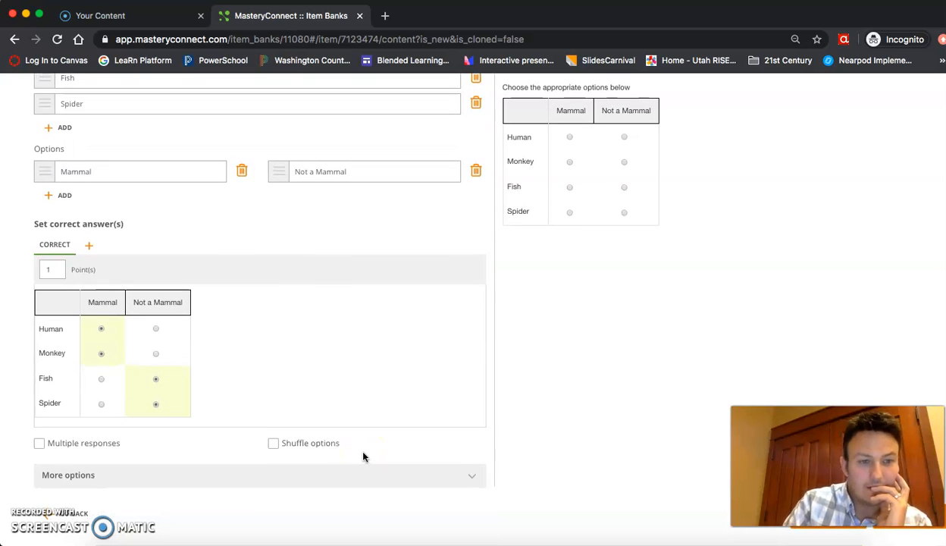
click(274, 446)
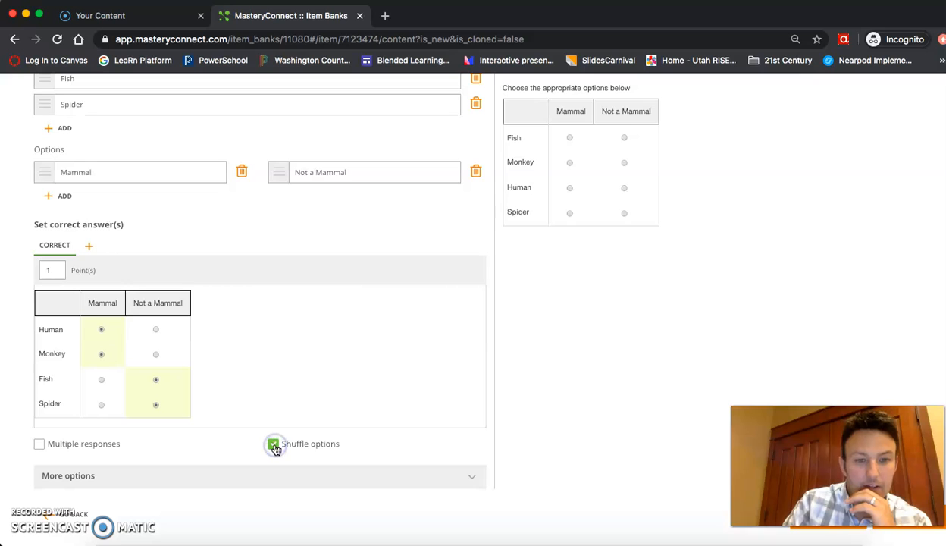
click(274, 445)
click(41, 446)
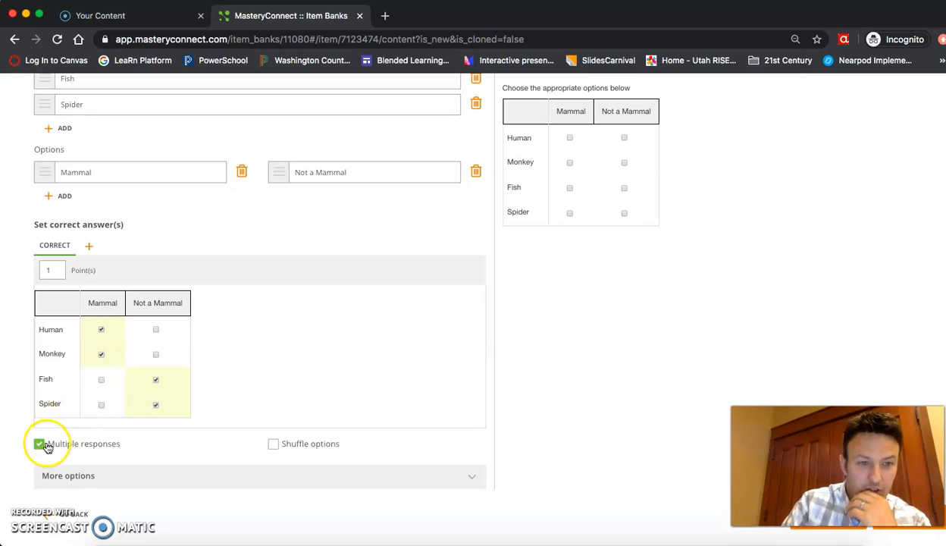
click(101, 379)
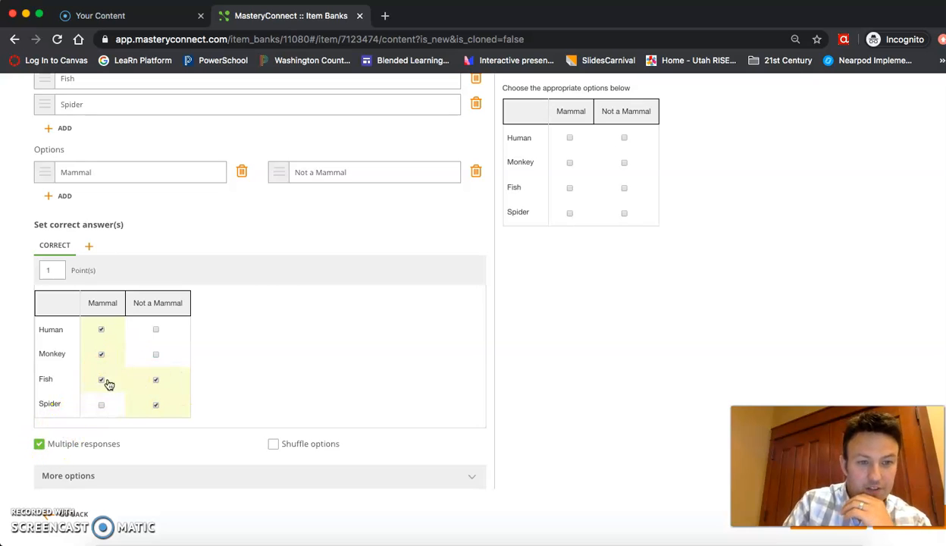
click(100, 379)
click(42, 444)
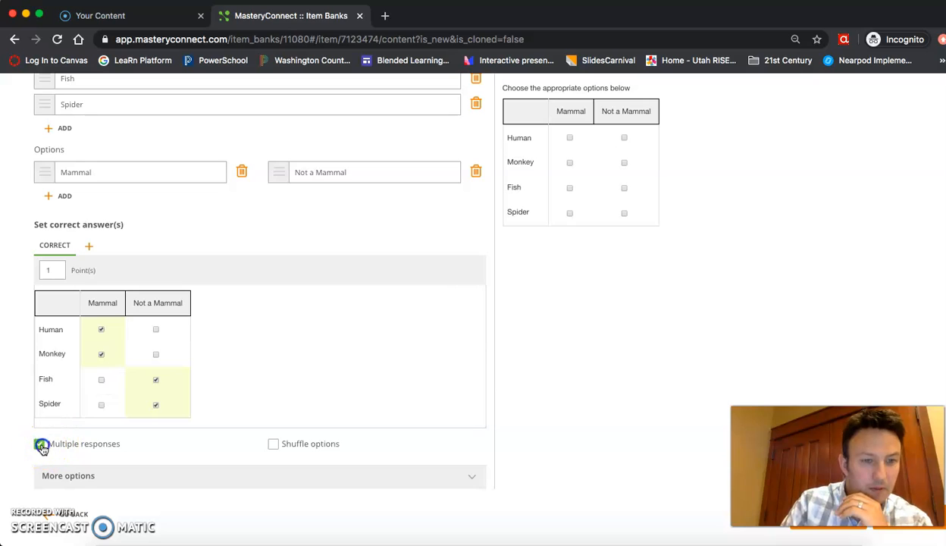
click(273, 444)
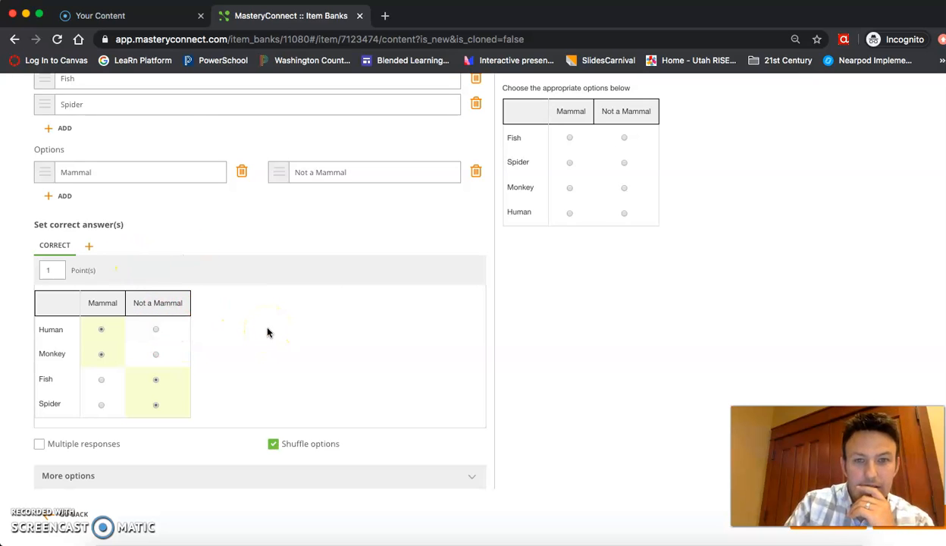
scroll(267, 332, up, 5)
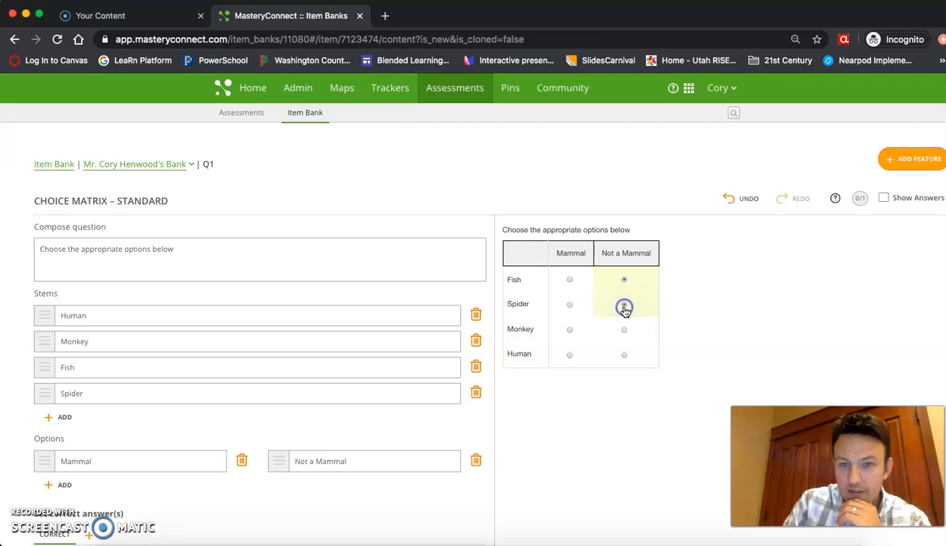
Answer the preview with Human as Mammal and Monkey, Fish, Spider as Not a Mammal.
click(624, 331)
click(567, 359)
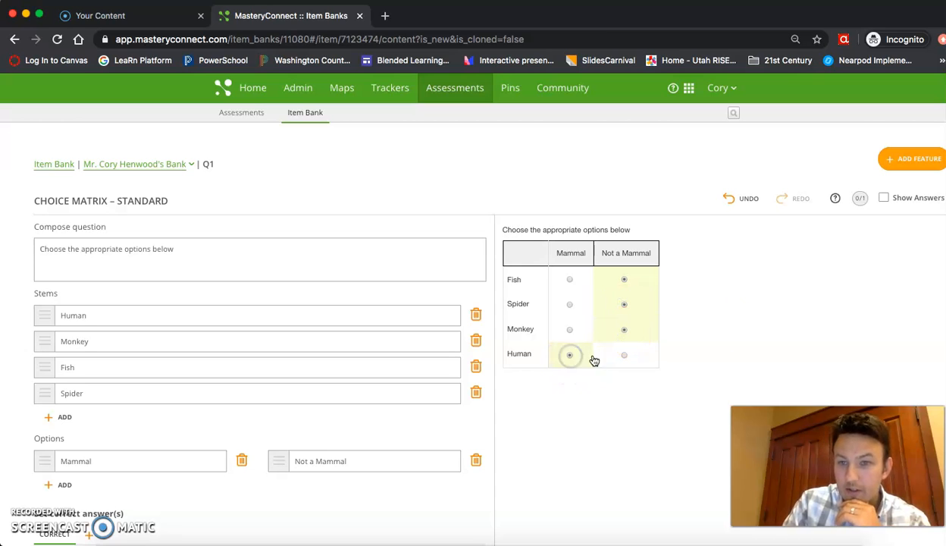
click(574, 329)
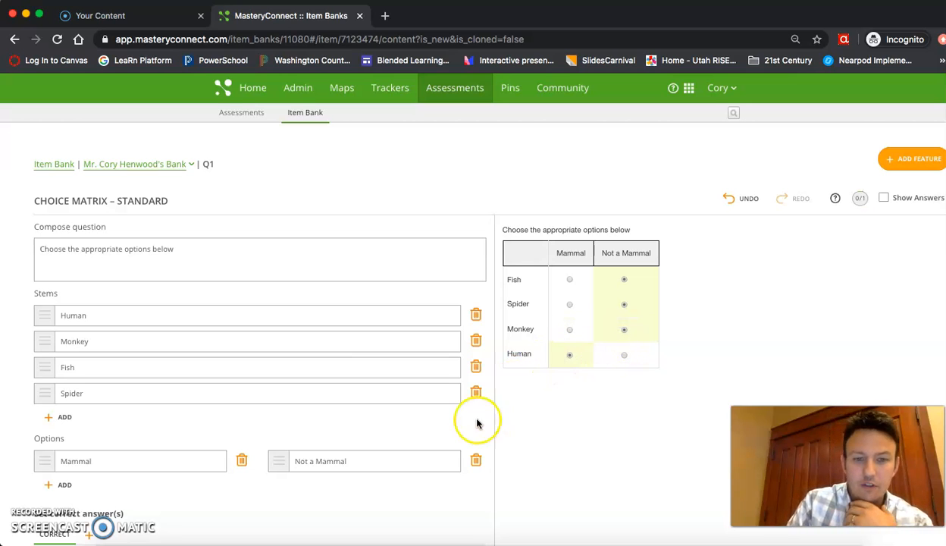
scroll(468, 425, down, 3)
scroll(468, 425, down, 5)
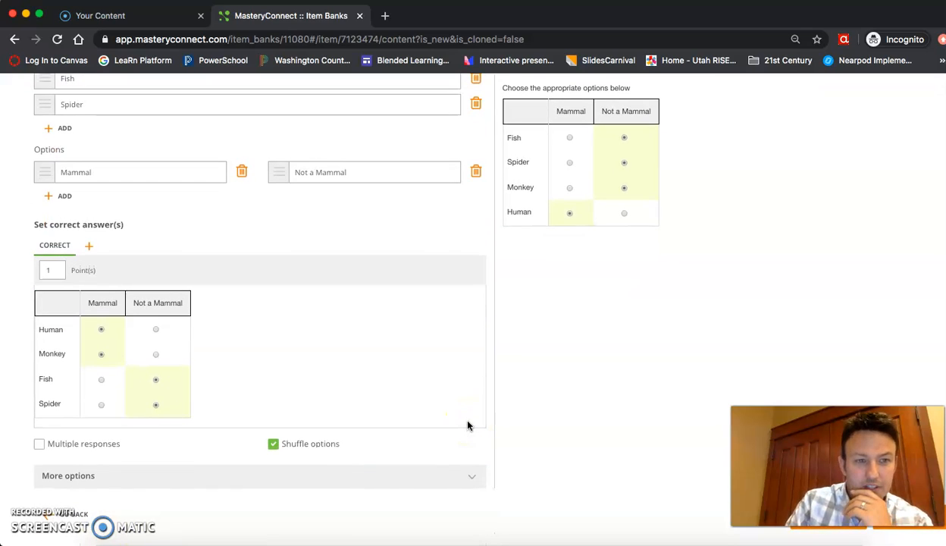
Expand More options and set Scoring type to Partial match per response.
click(474, 480)
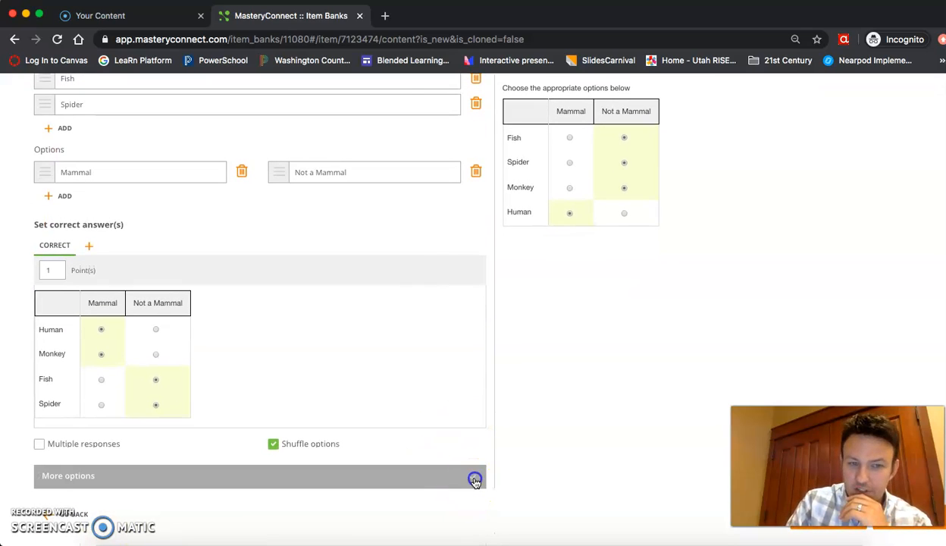
scroll(433, 450, down, 8)
click(160, 282)
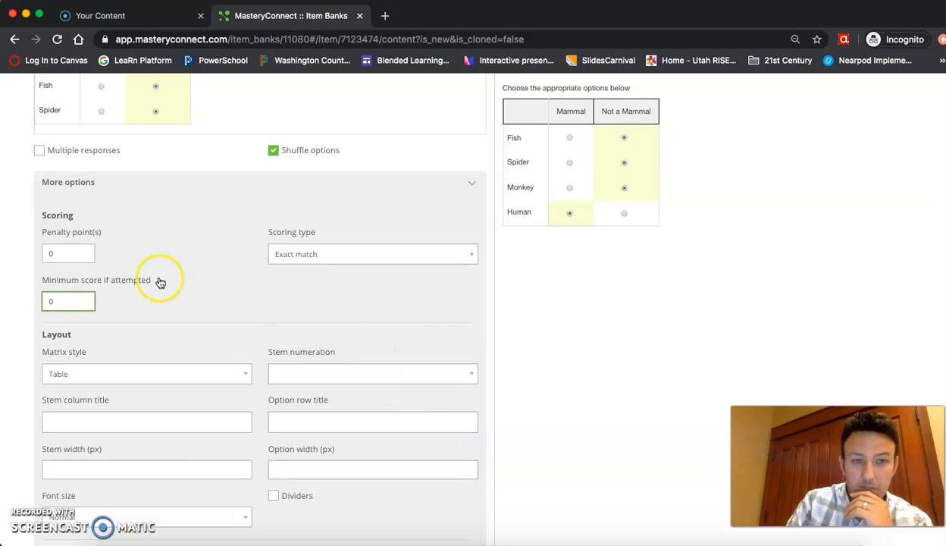
click(311, 261)
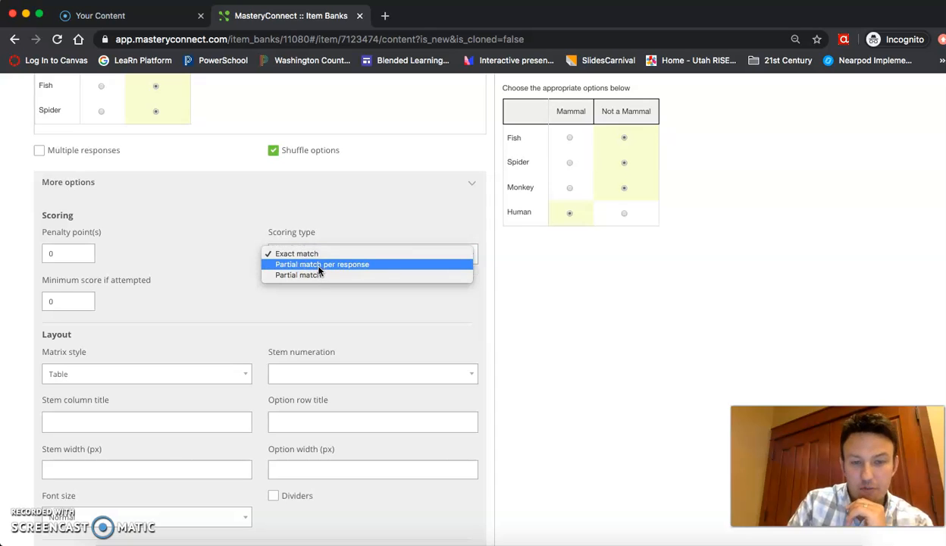
click(318, 265)
drag(104, 241, 151, 260)
scroll(349, 254, up, 3)
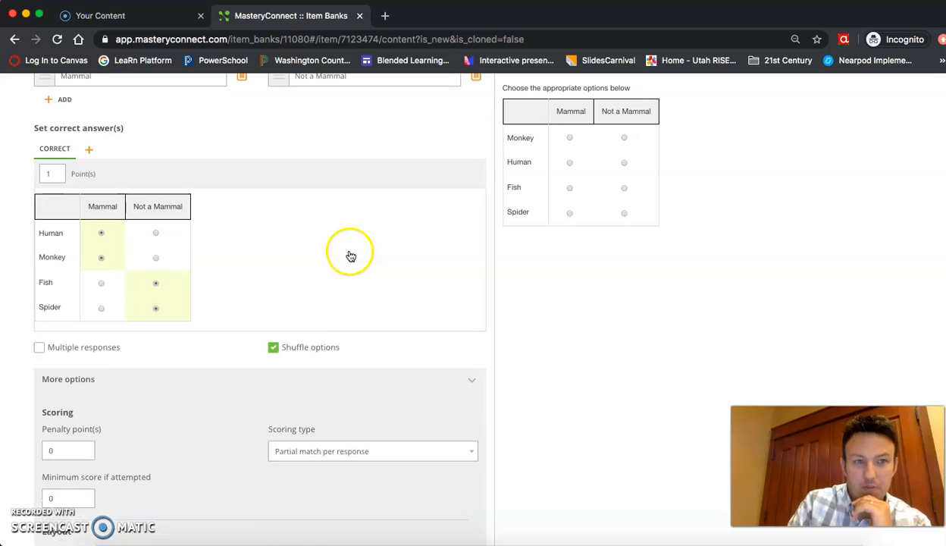
Type 4 into the Point(s) field and apply the change.
click(56, 179)
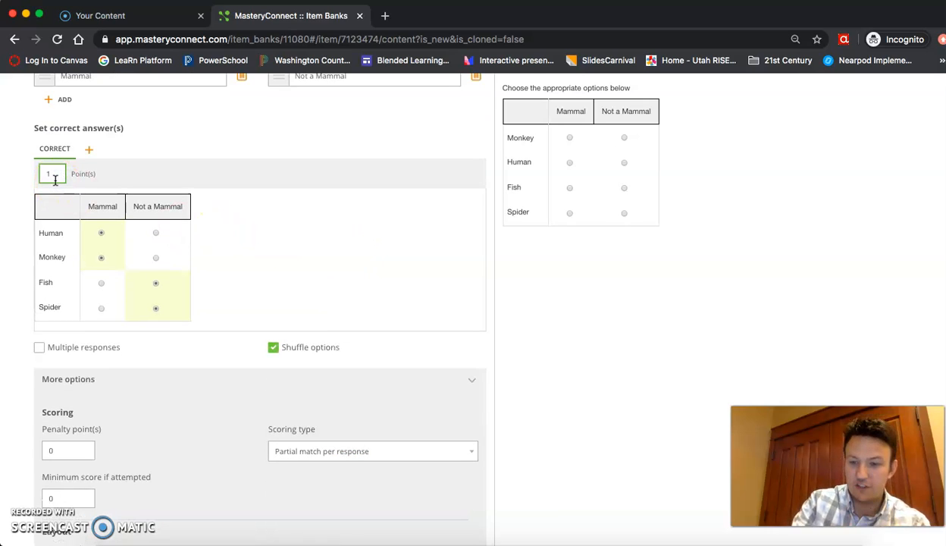
text(4)
click(338, 261)
scroll(412, 290, up, 2)
scroll(420, 290, up, 4)
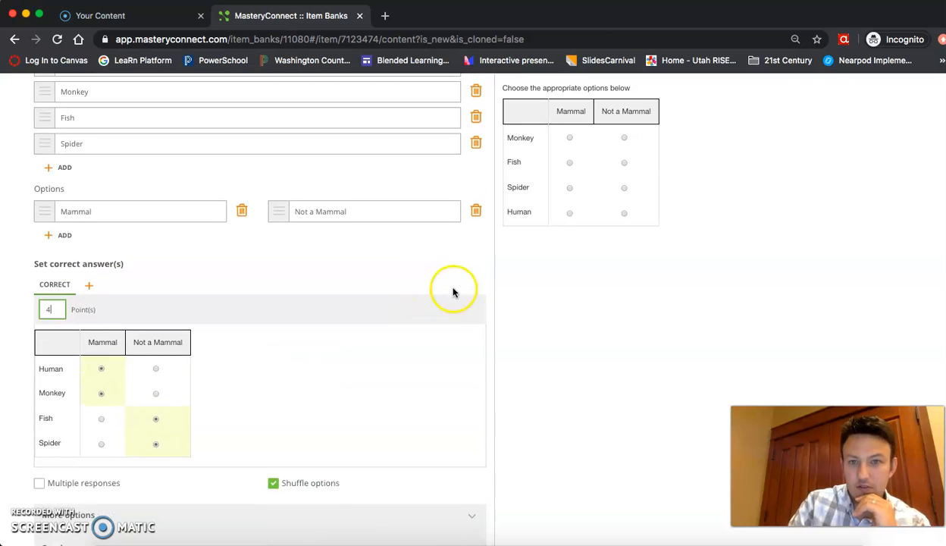
scroll(529, 301, down, 2)
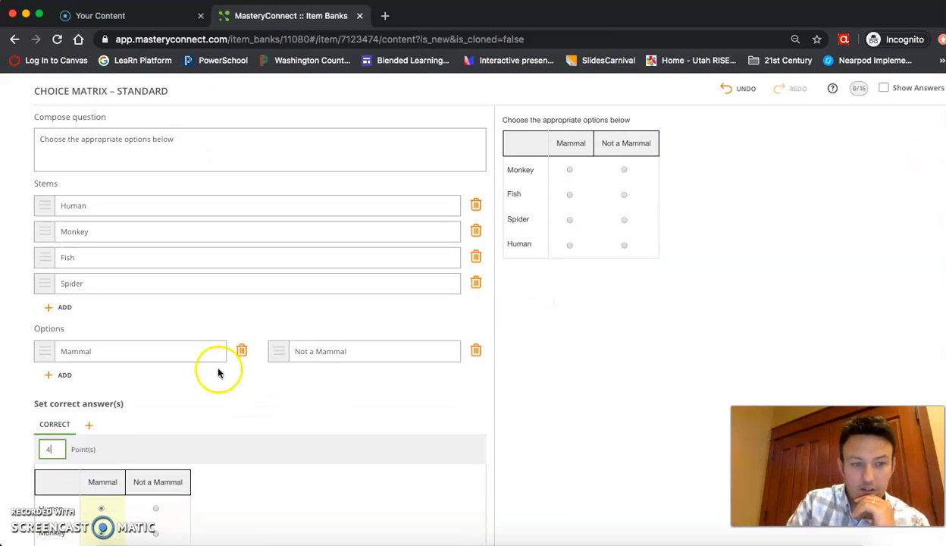
click(565, 456)
In the preview, answer Fish and Spider as Not a Mammal and Human as Mammal.
scroll(558, 330, up, 1)
scroll(559, 330, up, 1)
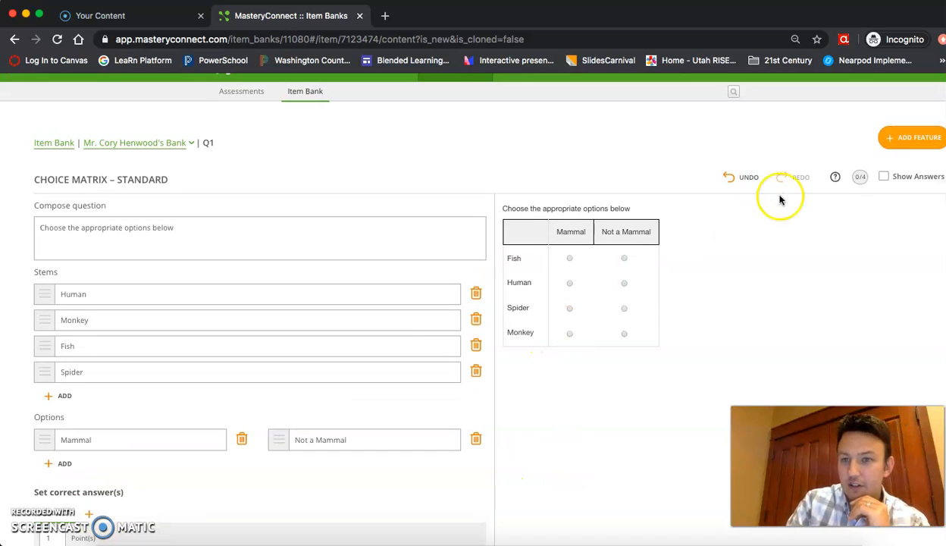
scroll(866, 182, up, 5)
scroll(866, 182, down, 3)
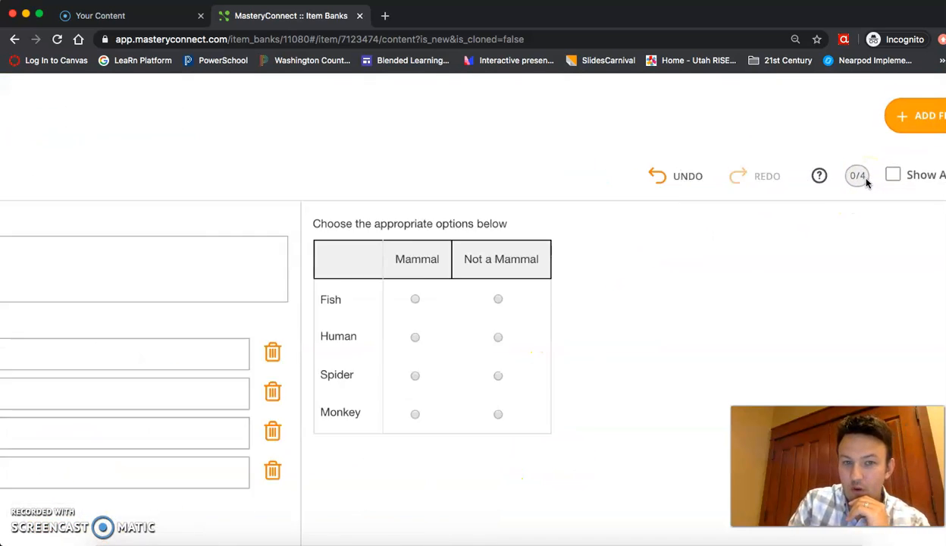
click(535, 287)
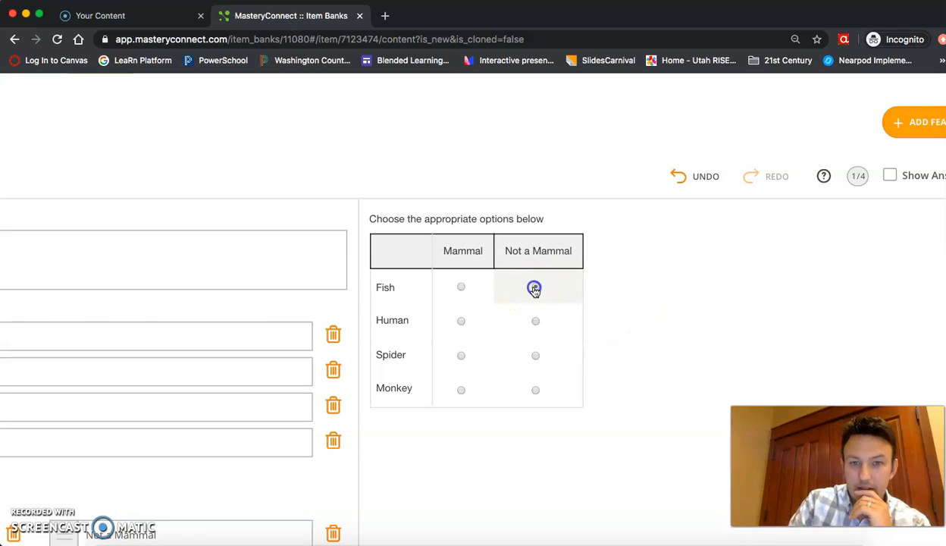
click(455, 321)
click(535, 356)
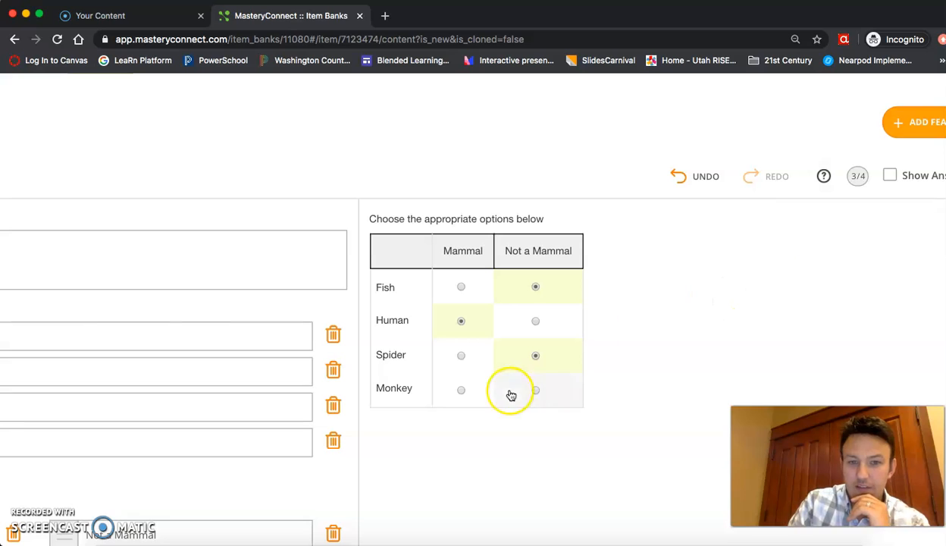
Mark Monkey as Mammal, then zoom the page out to see more of the editor.
click(460, 389)
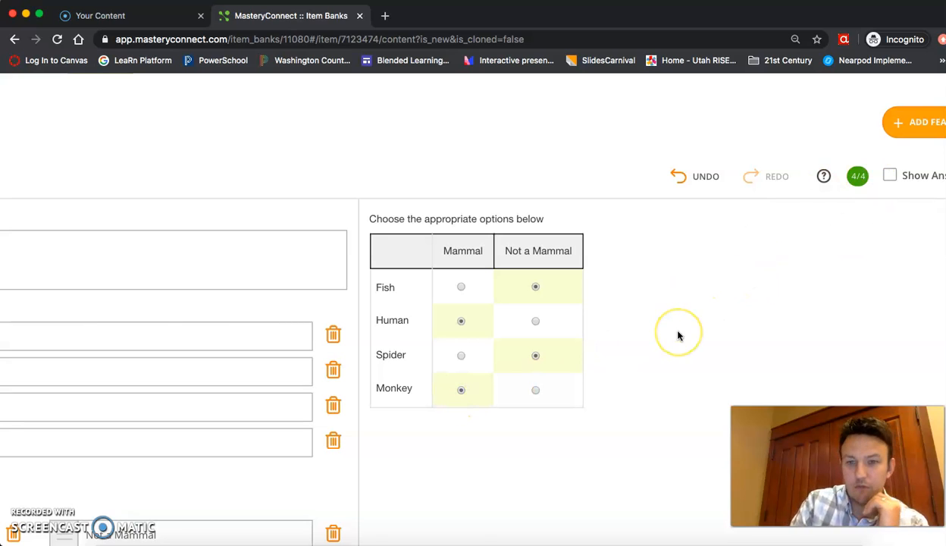
key(super+minus)
key(super+minus)
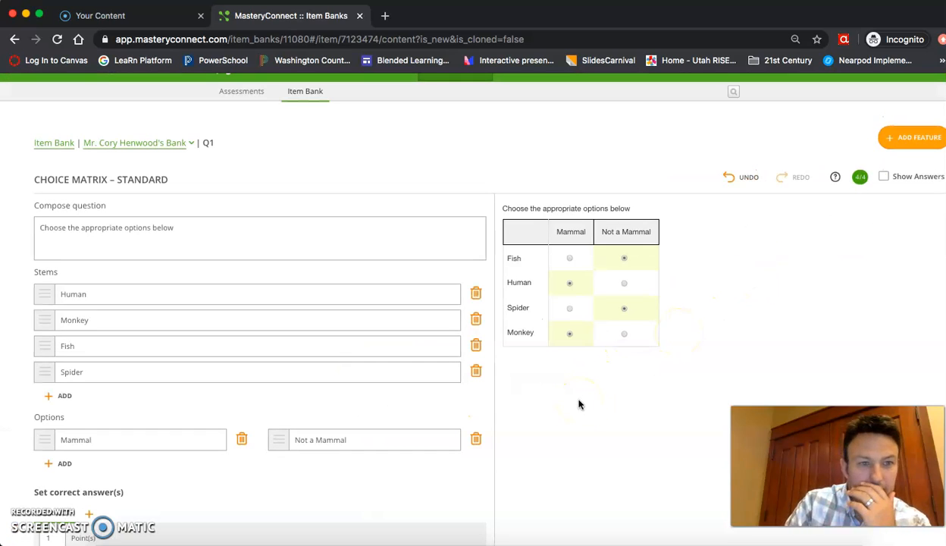
scroll(579, 404, down, 10)
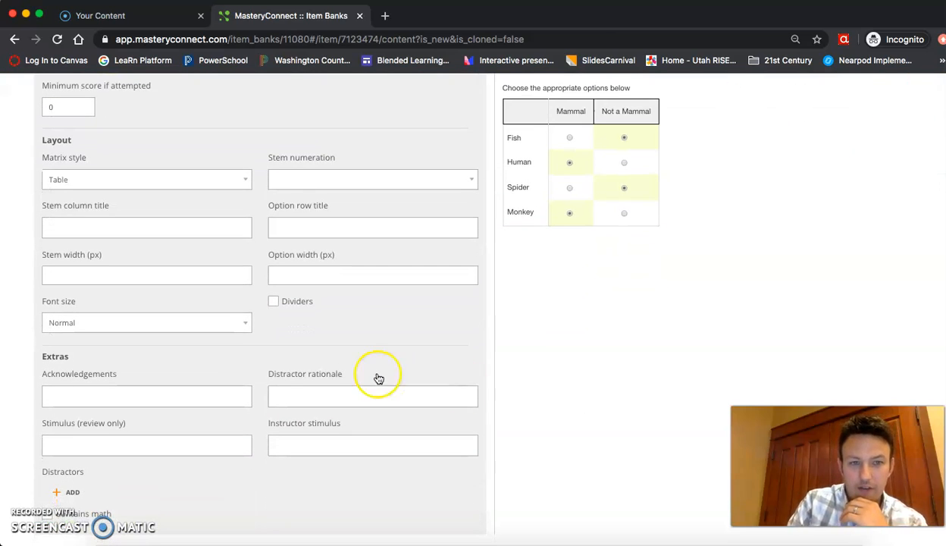
Publish the Q1 Choice Matrix item and confirm it into the item bank.
scroll(376, 379, down, 2)
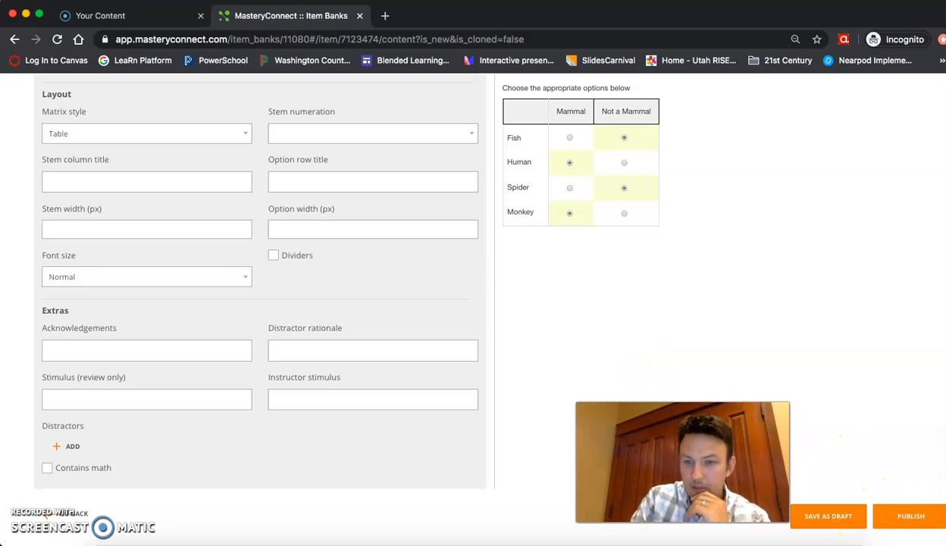
click(894, 517)
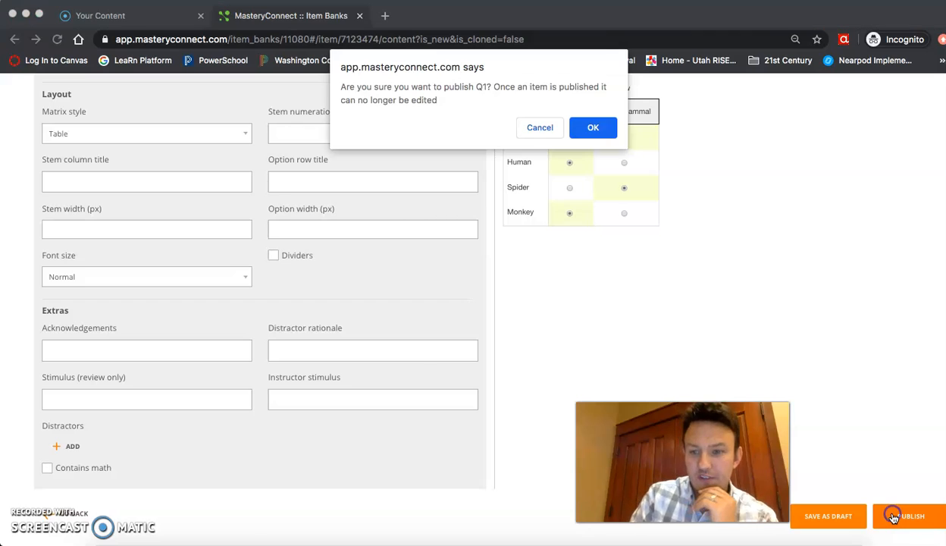
click(594, 129)
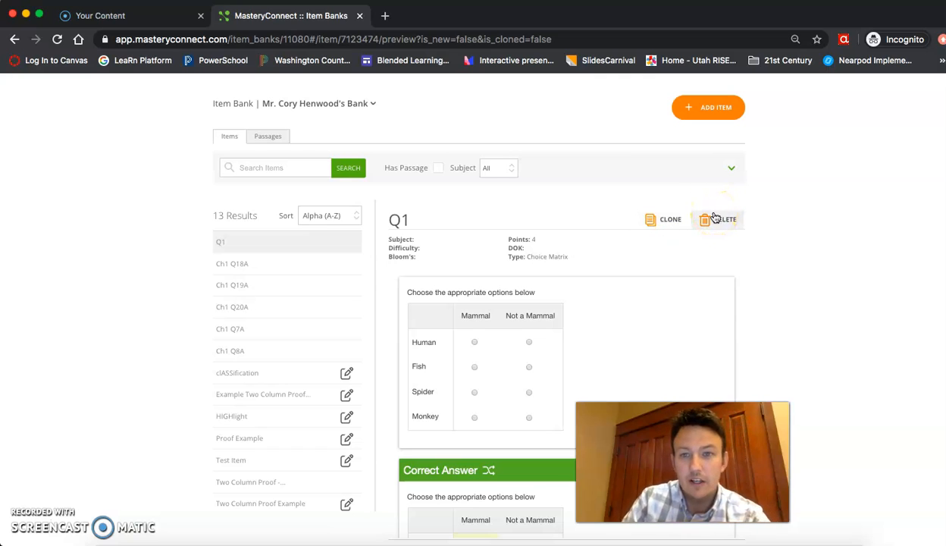
Start a new Classification item for Science, Utah Core 2002, Test class: Biology Science, standard SC.1.
click(698, 106)
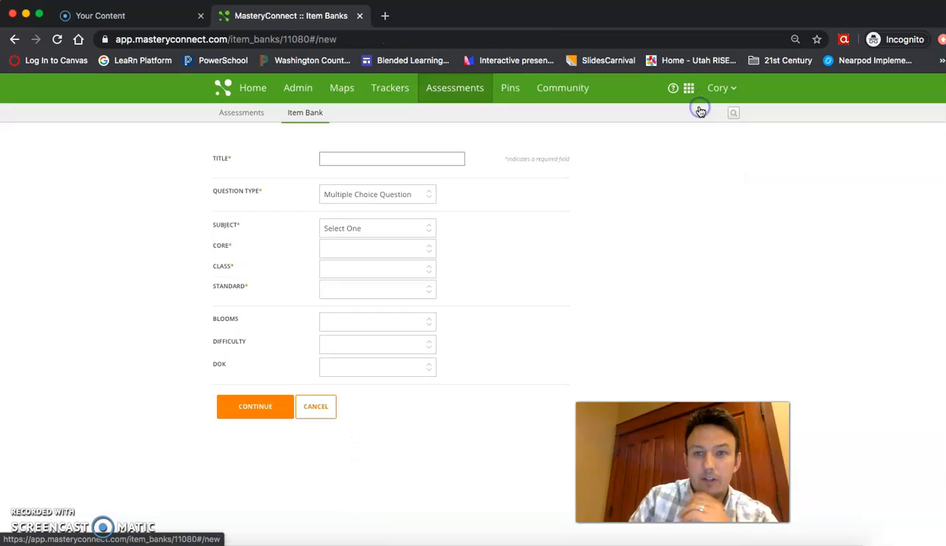
click(363, 194)
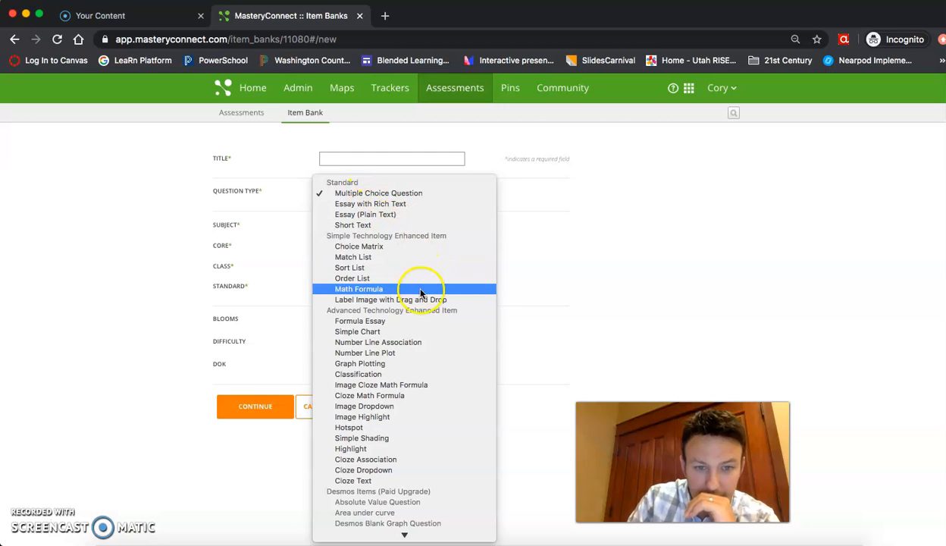
click(387, 374)
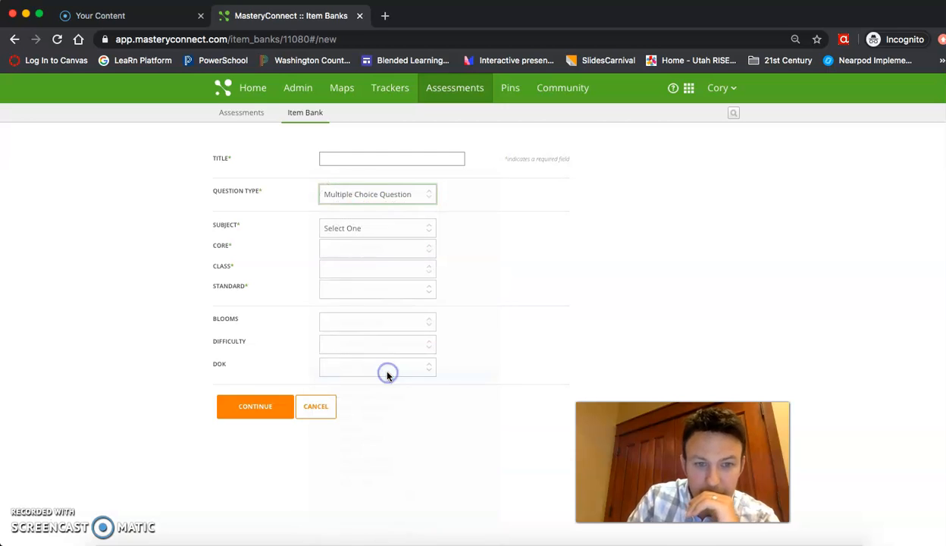
click(349, 228)
click(349, 248)
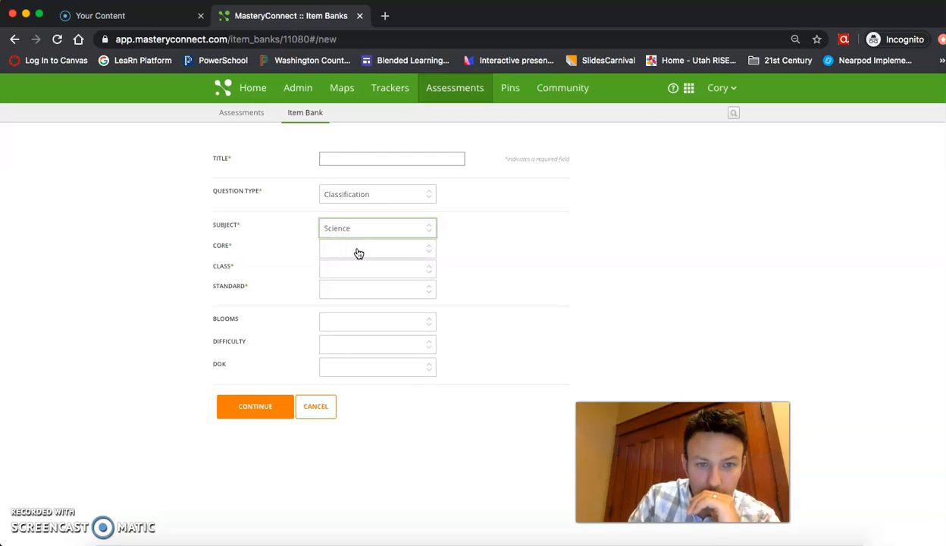
click(359, 254)
click(366, 480)
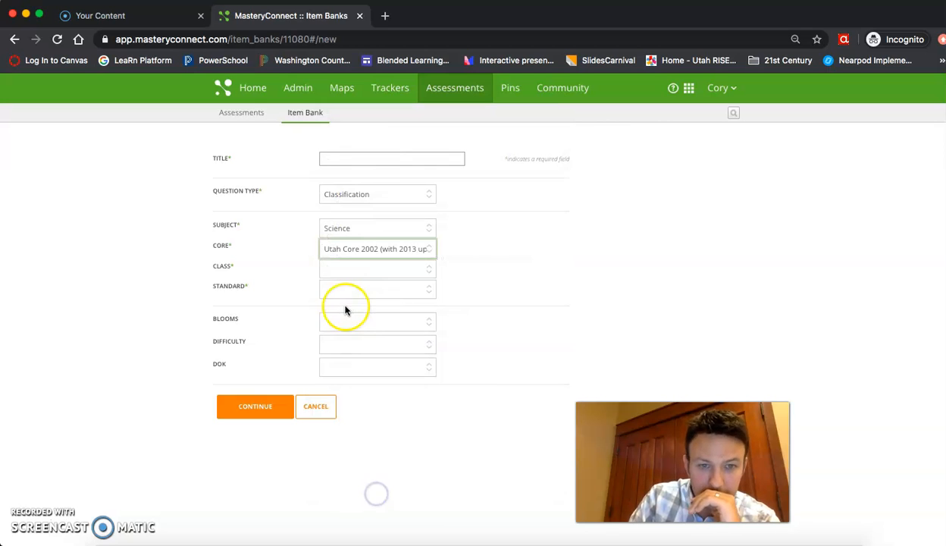
click(349, 270)
click(369, 493)
click(352, 289)
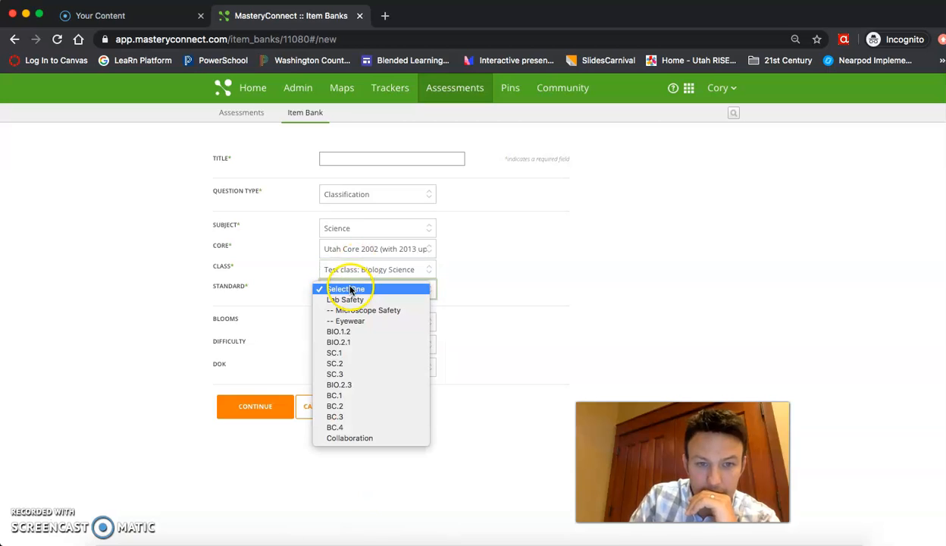
click(356, 353)
Title the item Q2 and continue to its editor.
click(268, 434)
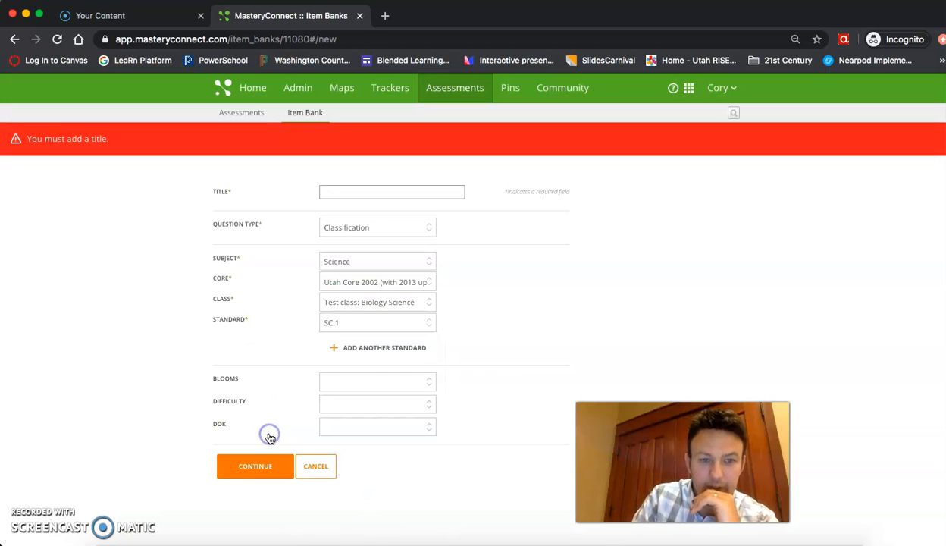
click(356, 191)
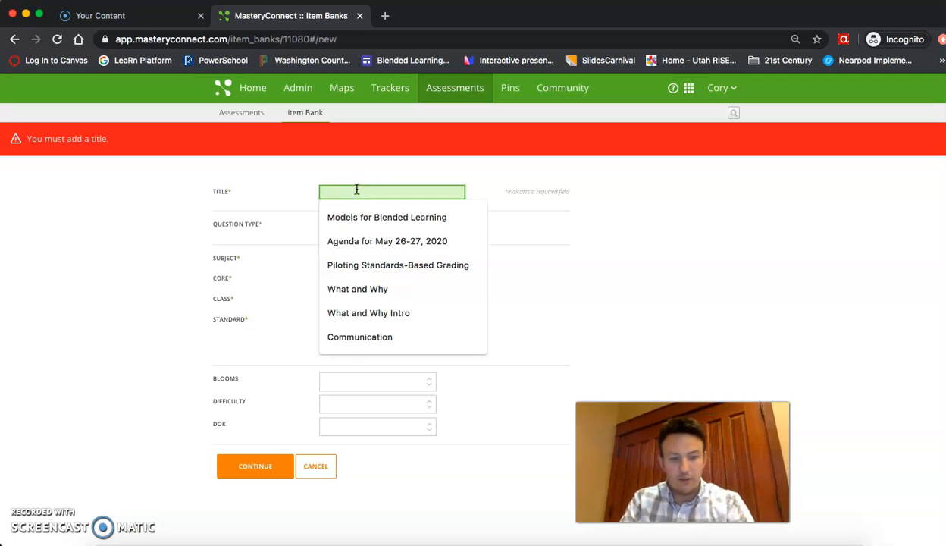
text(Q2)
click(245, 440)
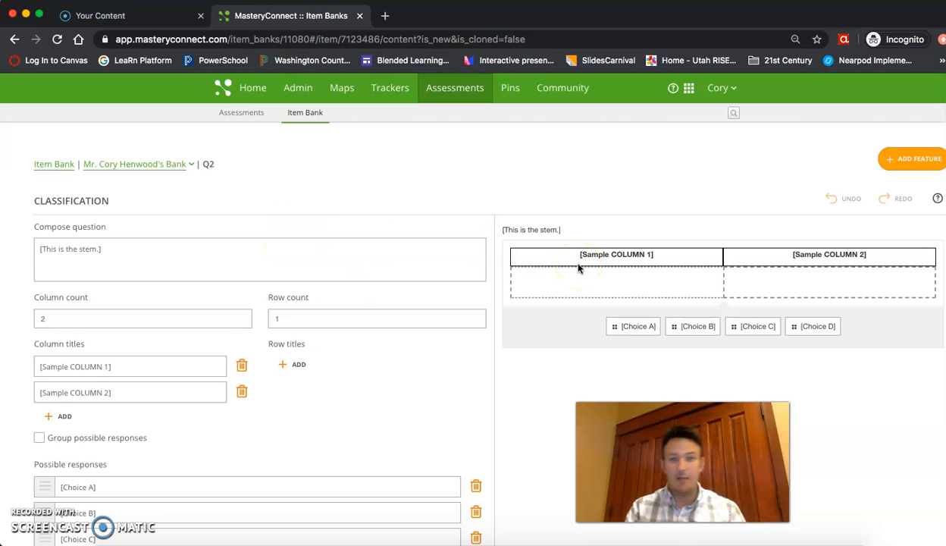
Replace the placeholder stem with the prompt 'Classify the following'.
click(328, 249)
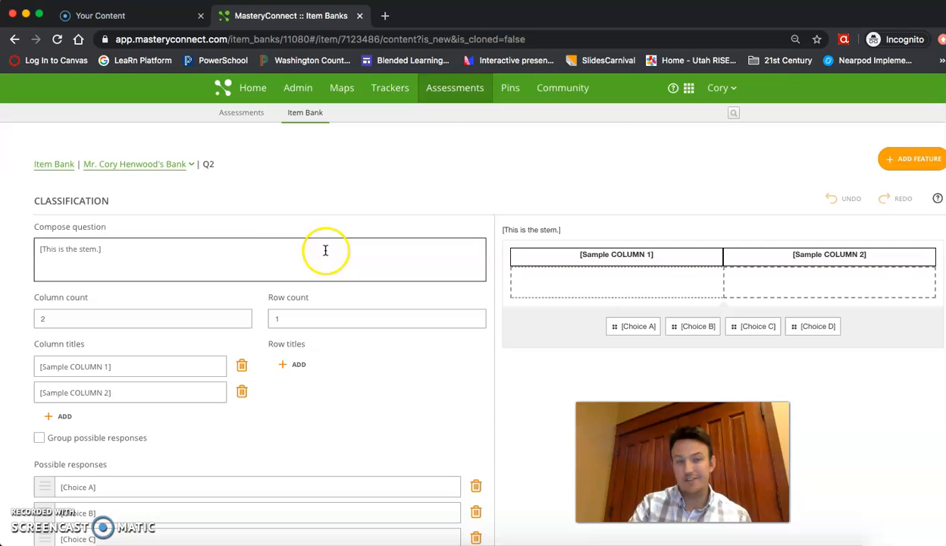
click(257, 249)
drag(121, 248, 40, 249)
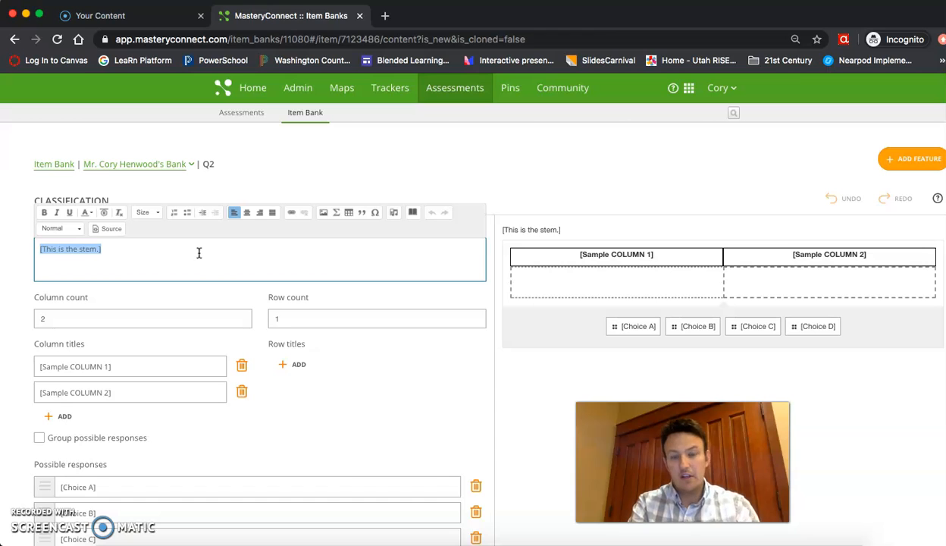
key(BackSpace)
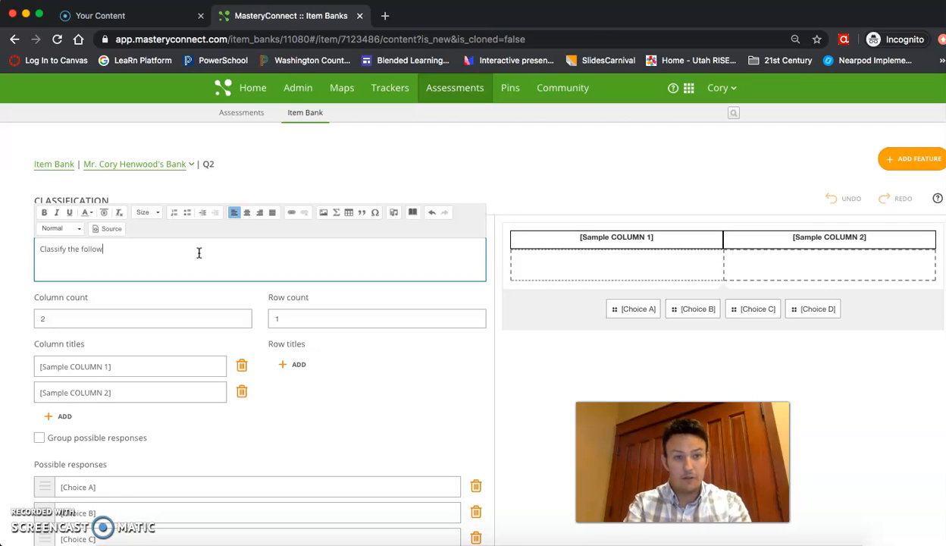
click(167, 331)
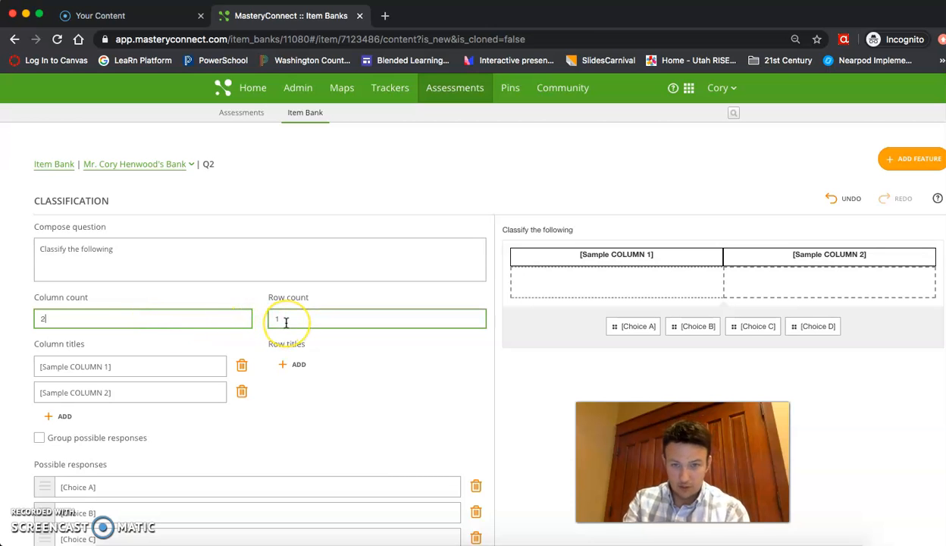
Title the first column 'Animal' and select the second column's placeholder title.
click(138, 362)
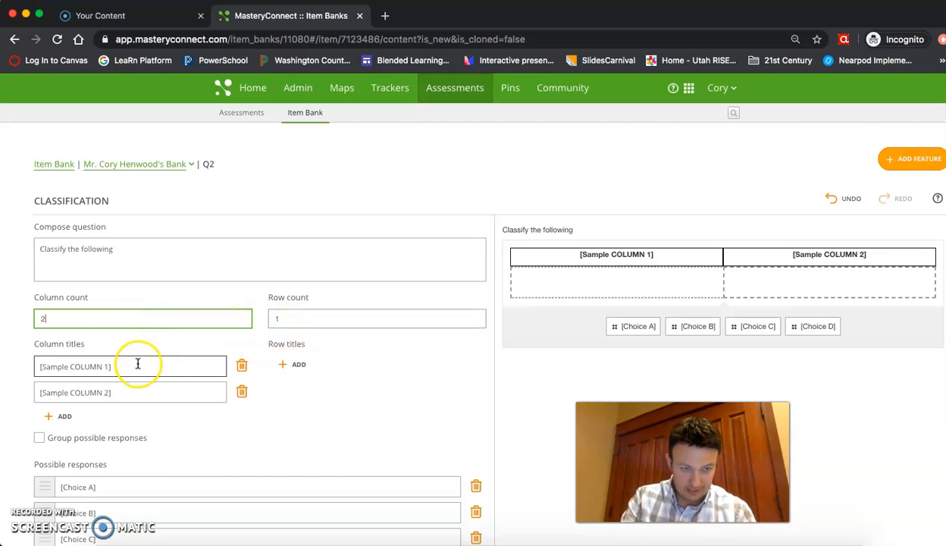
drag(137, 362, 6, 364)
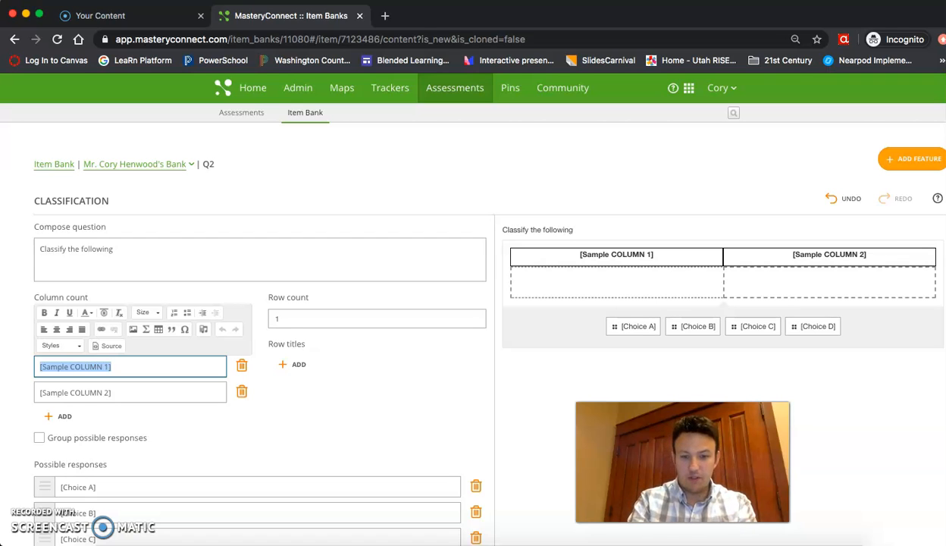
text(An)
click(136, 388)
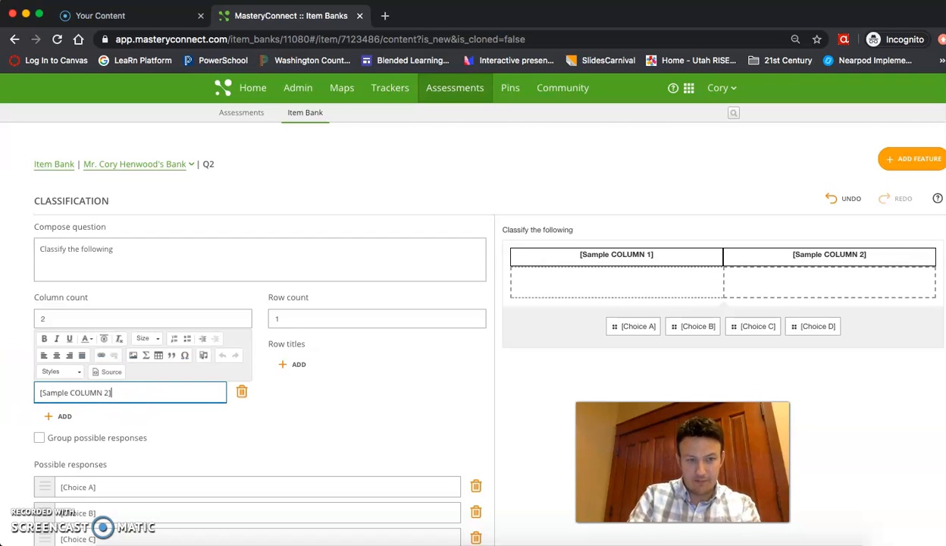
key(super+a)
Title the second column 'Plant' and set the first possible response to Lily.
text(P)
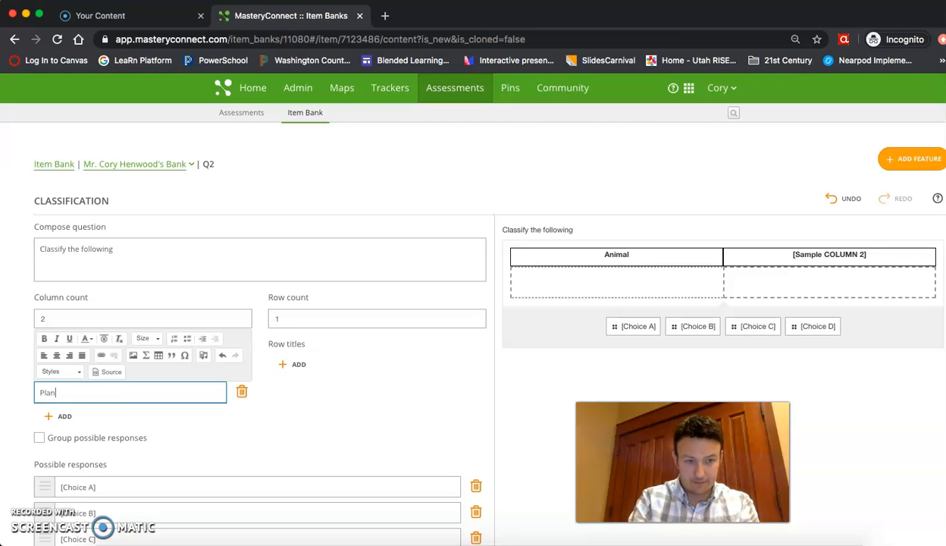
text(lant)
click(303, 430)
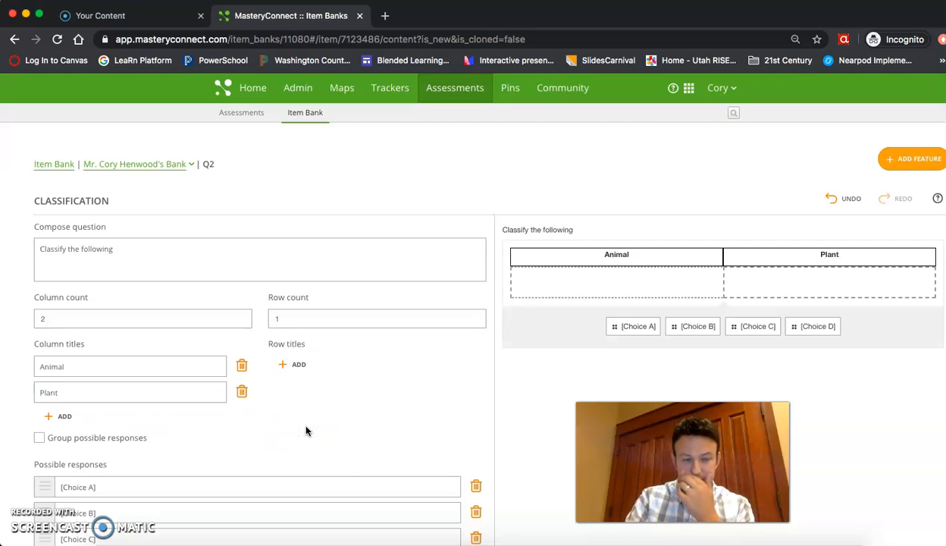
scroll(305, 430, down, 3)
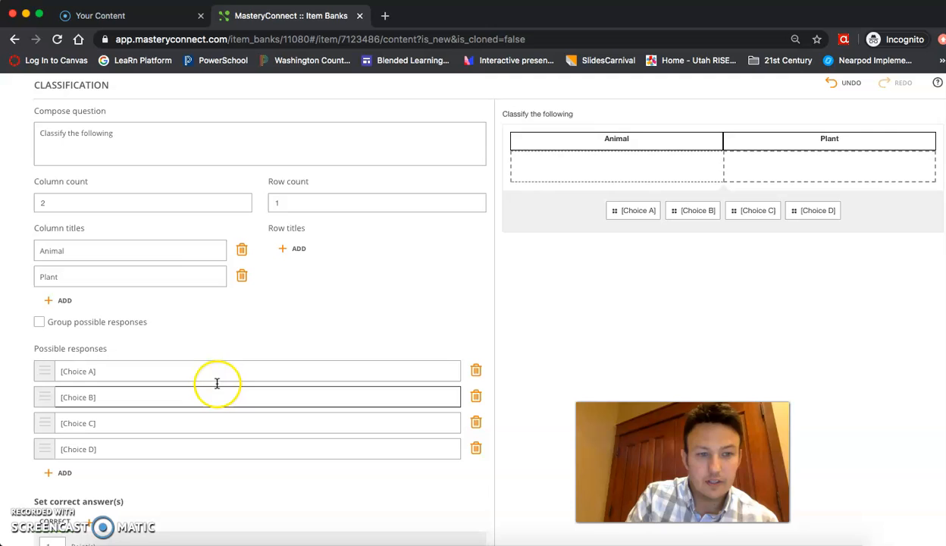
click(167, 370)
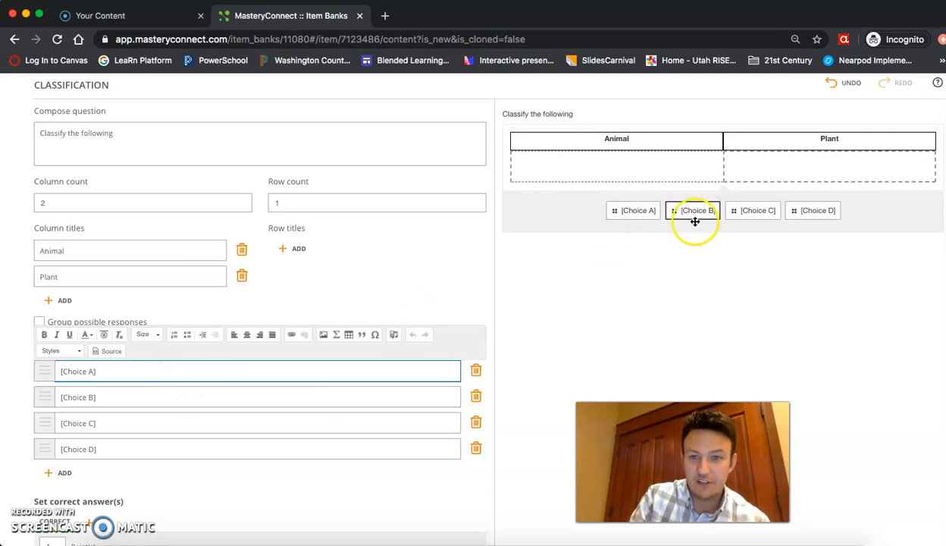
triple_click(161, 371)
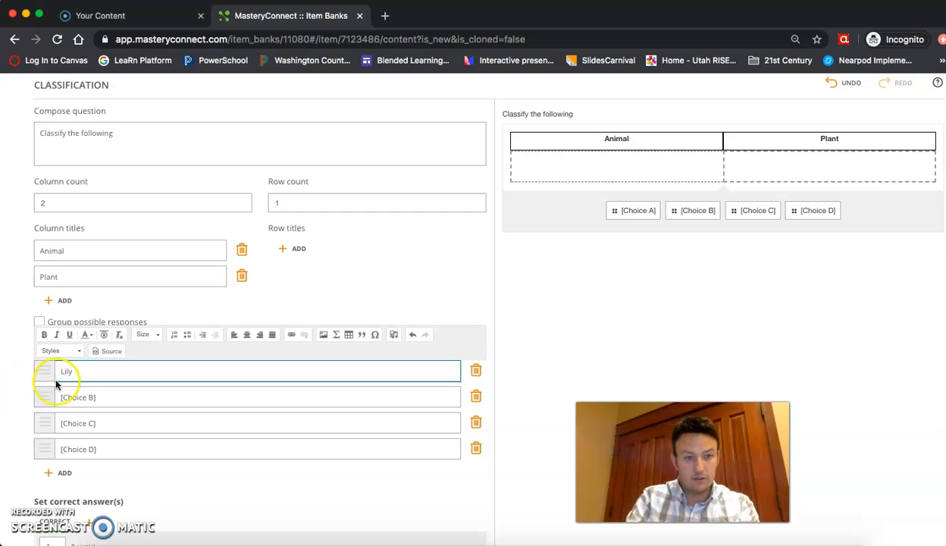
Fill in the remaining possible responses Rose, Potatoe and Spider.
triple_click(84, 396)
text(Rose)
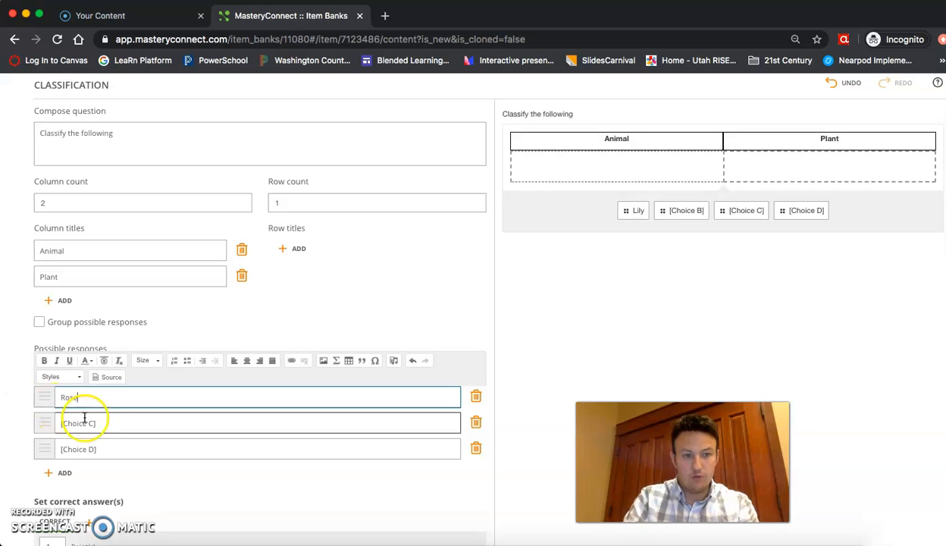
triple_click(76, 422)
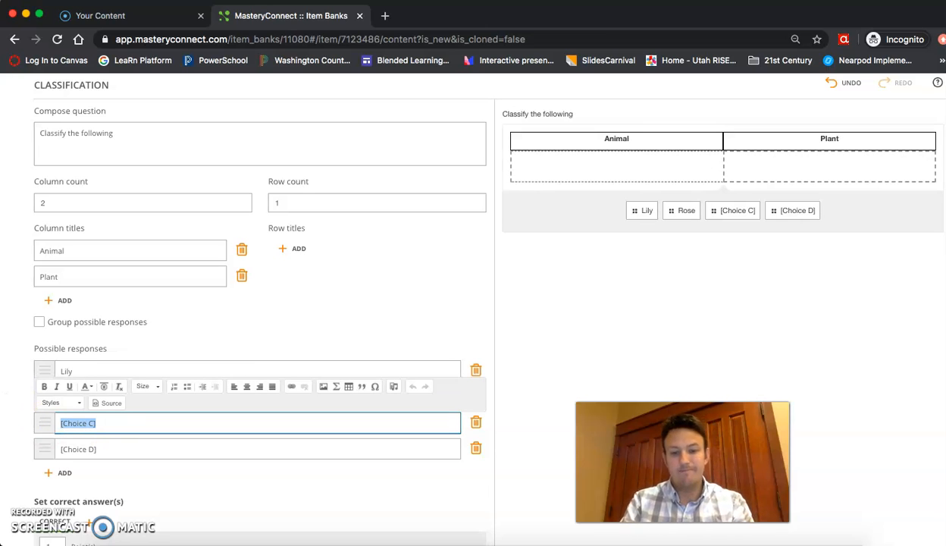
text(Pot)
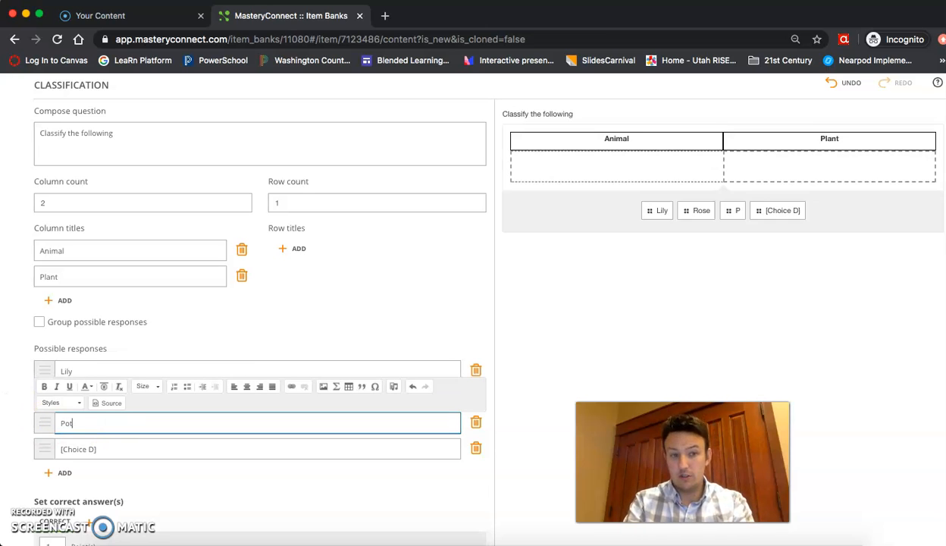
text(atoe)
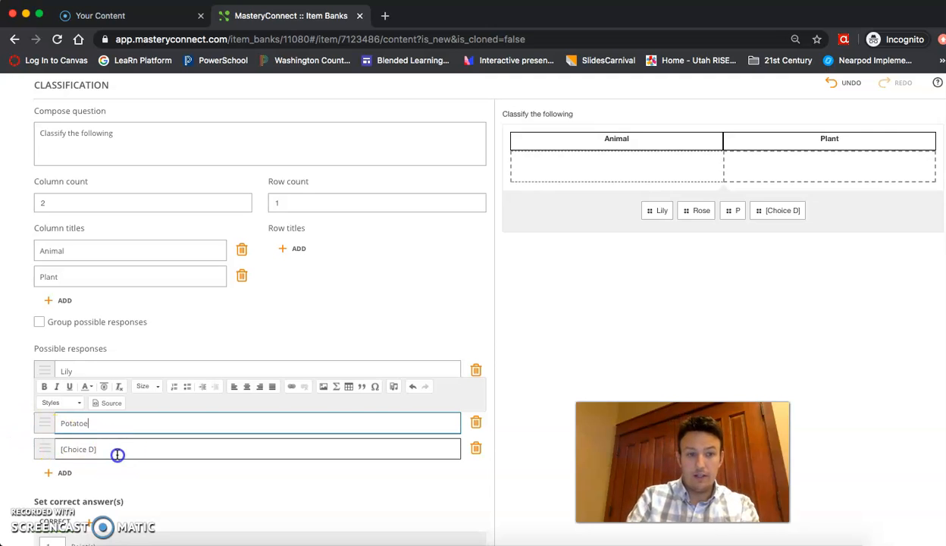
triple_click(114, 450)
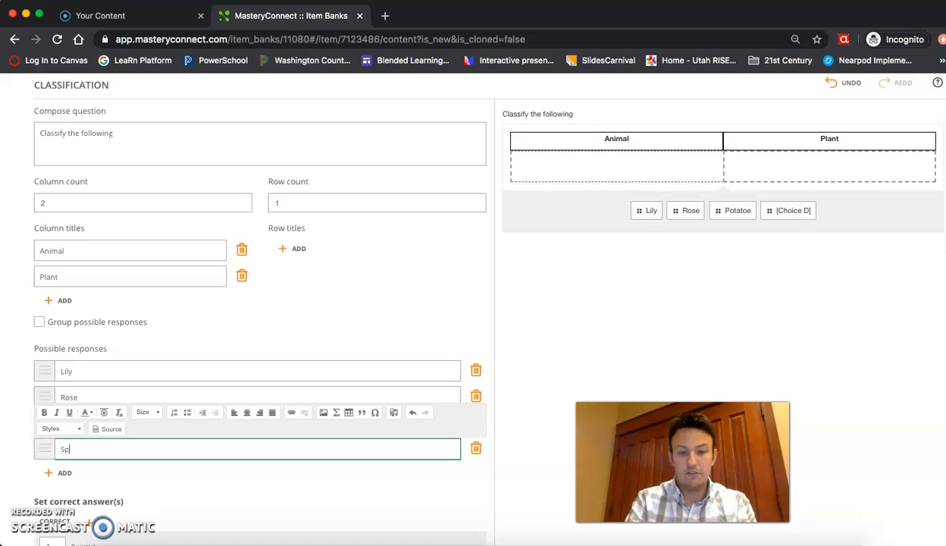
click(307, 336)
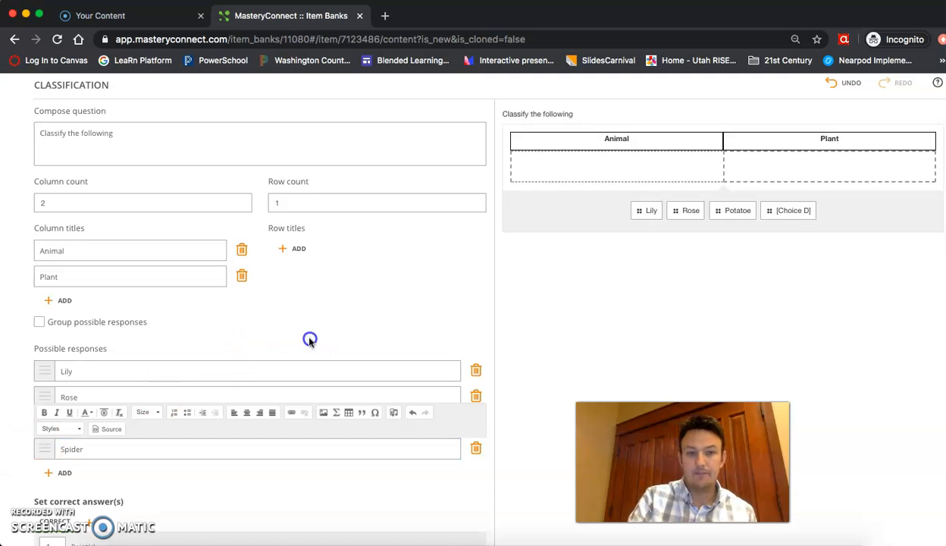
Select the word Potatoe in the third response field.
click(82, 424)
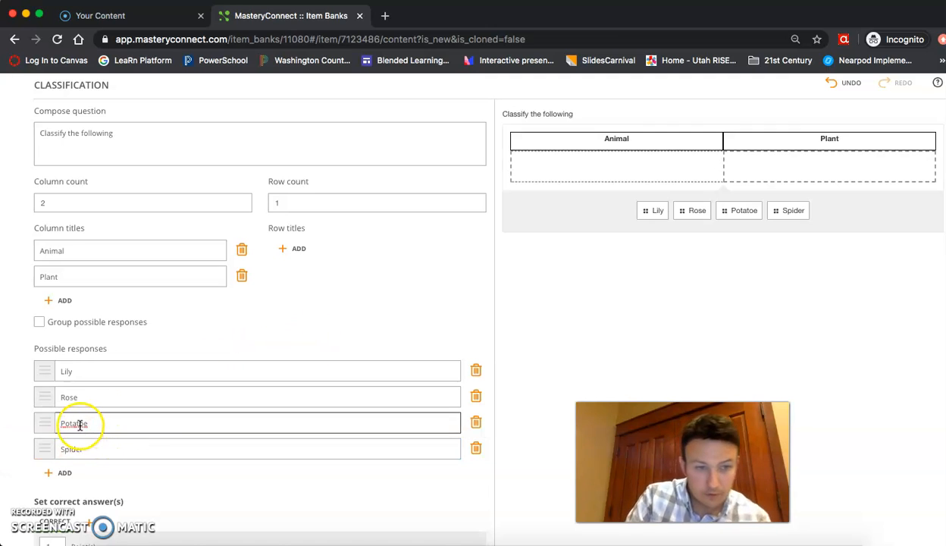
right_click(81, 426)
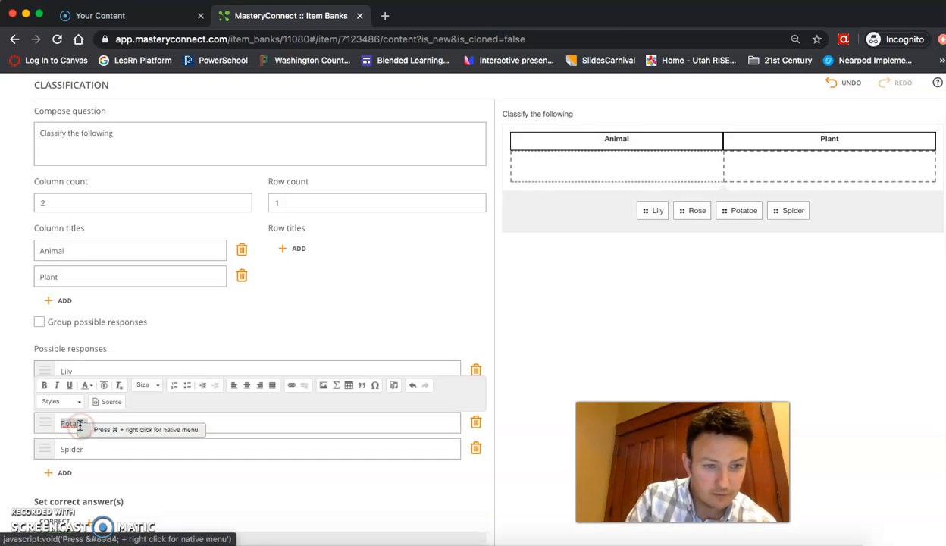
click(150, 421)
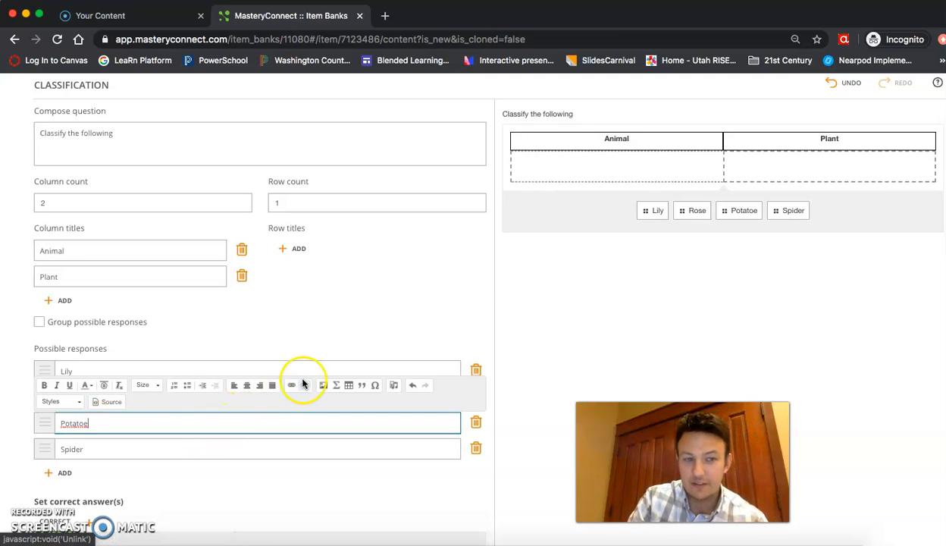
In the answer key, drag Lily, Rose and Potatoe into Plant and Spider into Animal.
scroll(492, 313, up, 2)
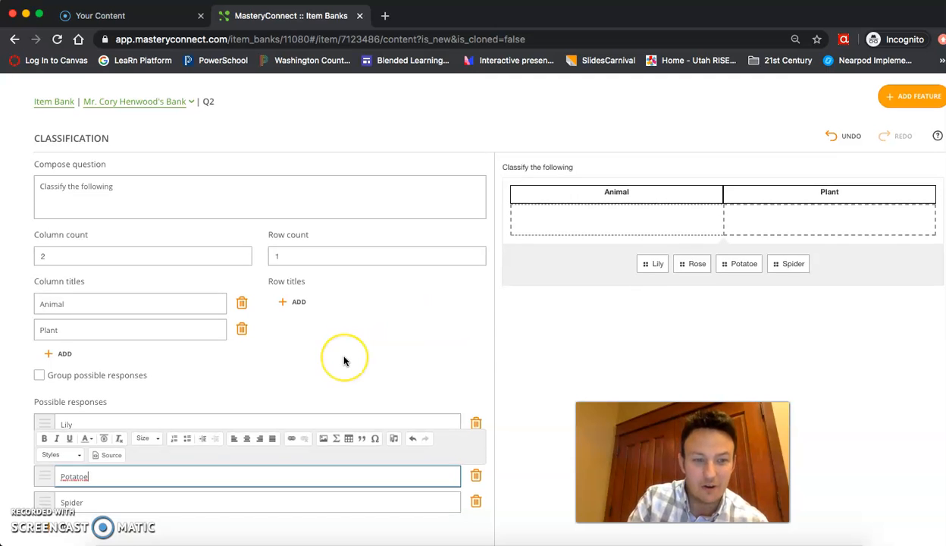
scroll(336, 348, down, 10)
drag(188, 375, 297, 331)
drag(205, 375, 311, 334)
drag(238, 374, 167, 326)
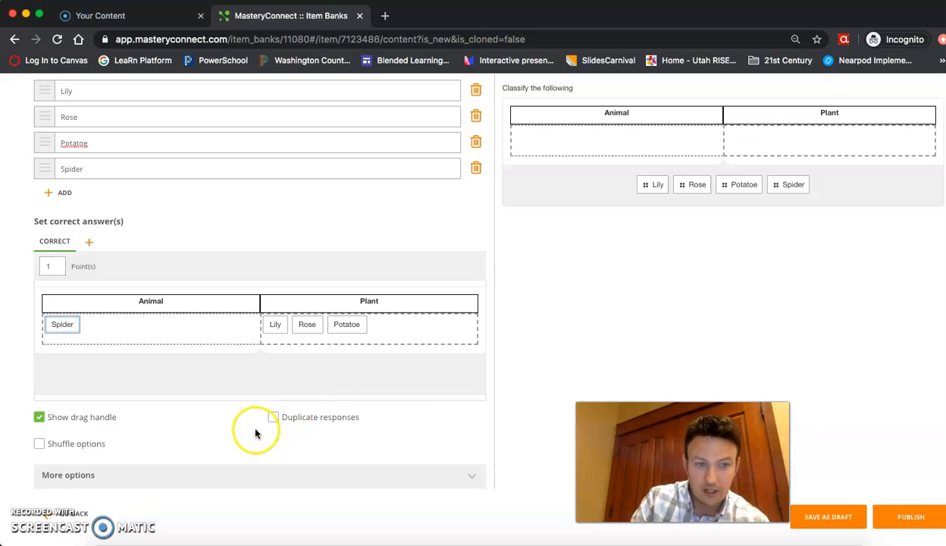
Turn on Shuffle options and try Duplicate responses, leaving it switched off.
click(41, 444)
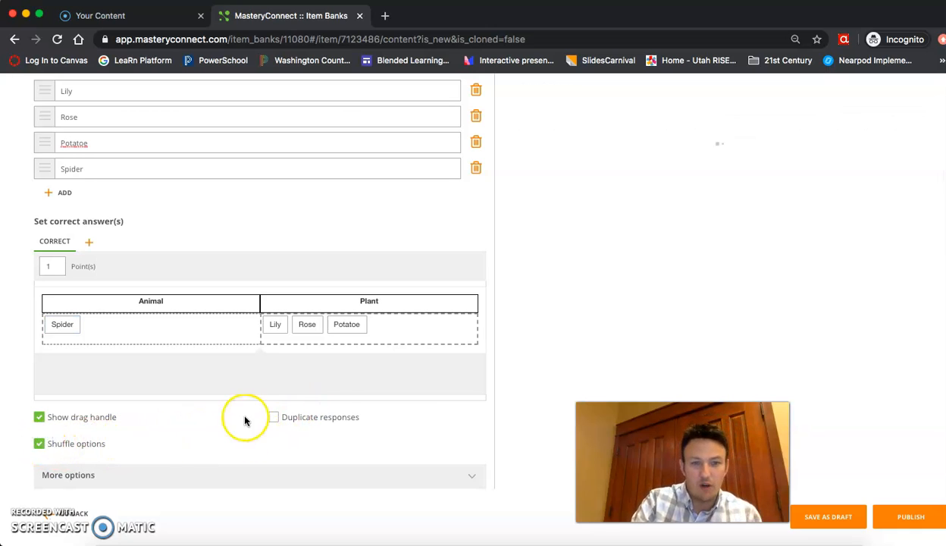
click(272, 419)
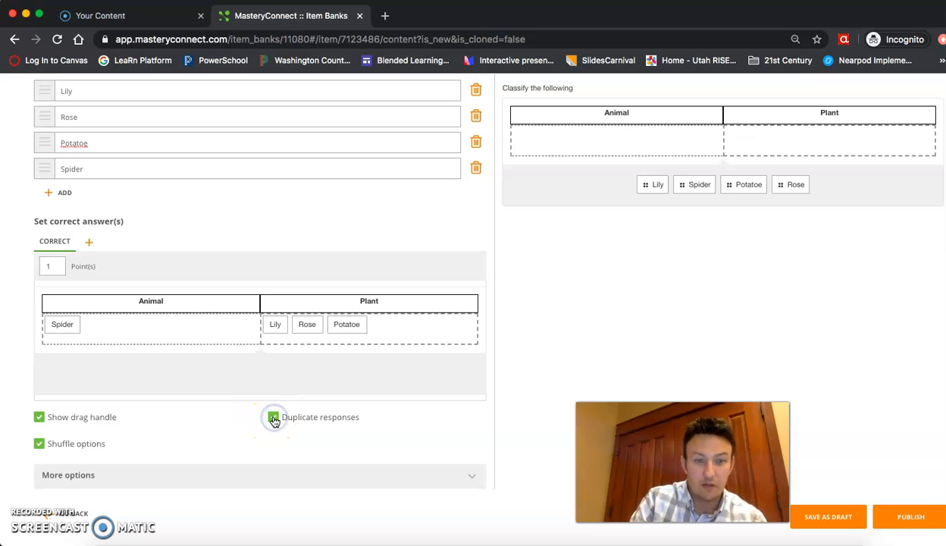
mouse_move(195, 374)
mouse_down()
mouse_move(173, 349)
mouse_move(187, 369)
mouse_up()
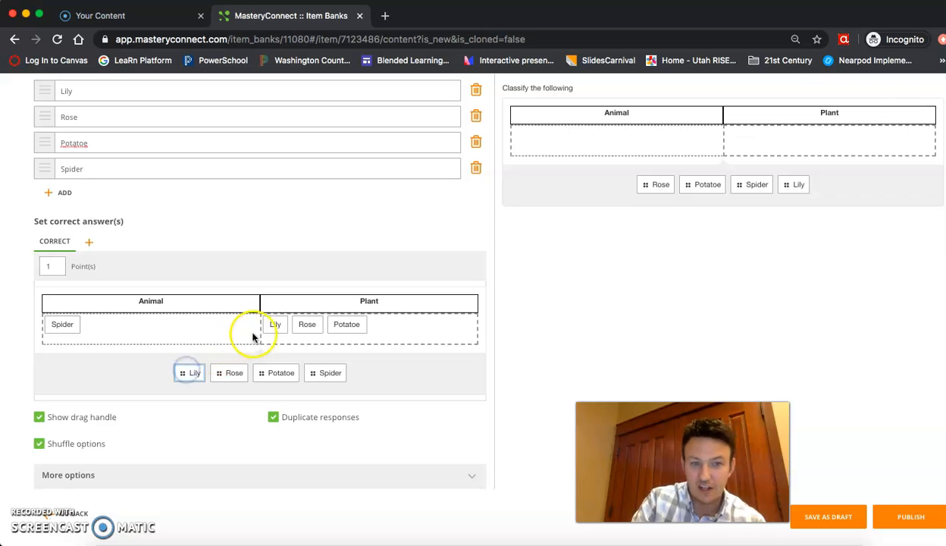
click(273, 418)
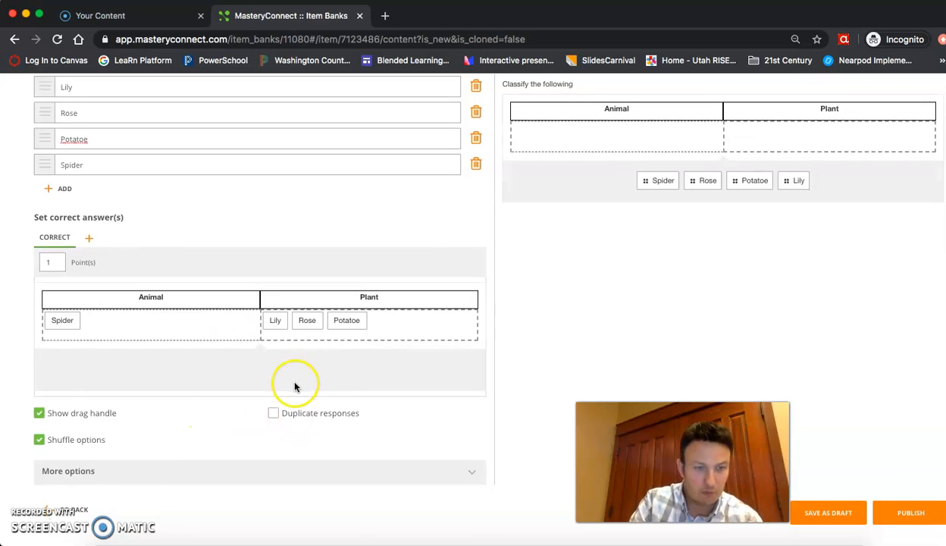
Under More options, set the Scoring type to Partial match per element.
click(471, 474)
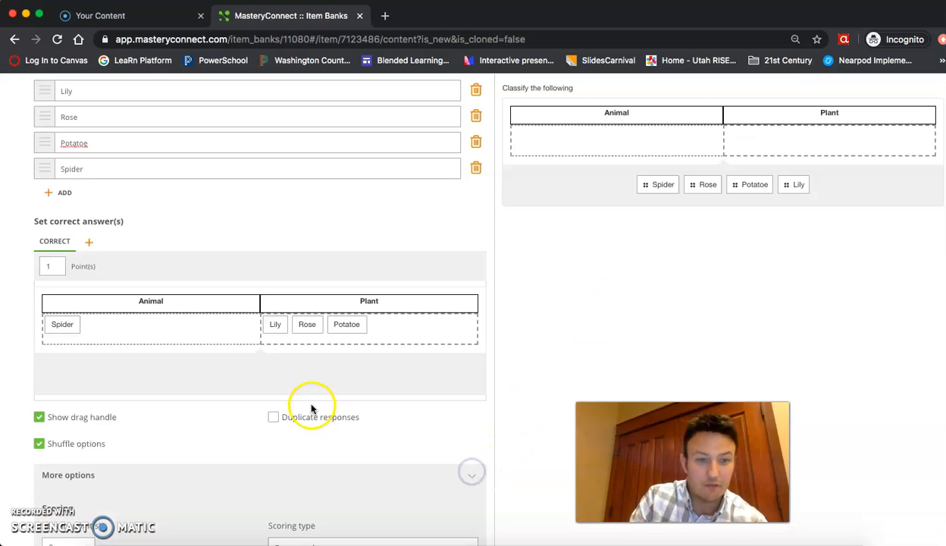
scroll(304, 394, down, 5)
click(297, 291)
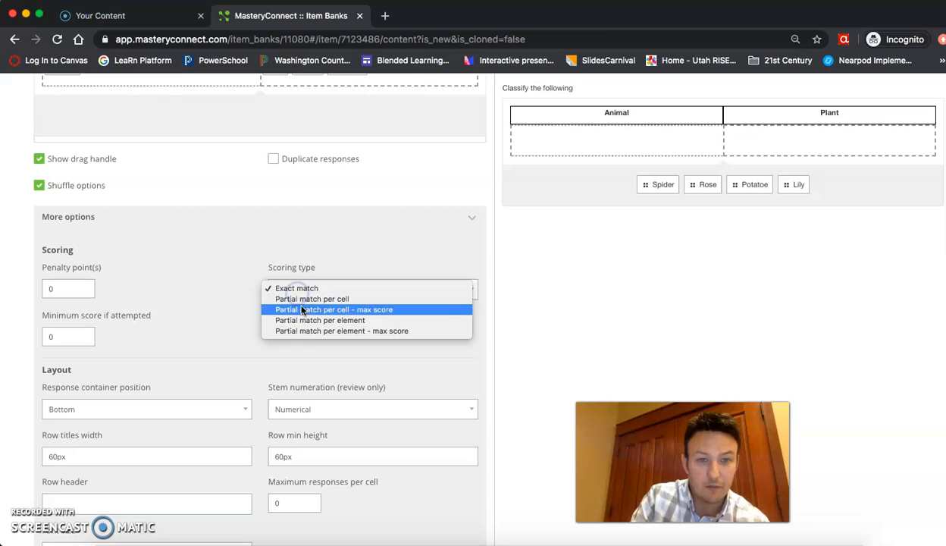
click(312, 320)
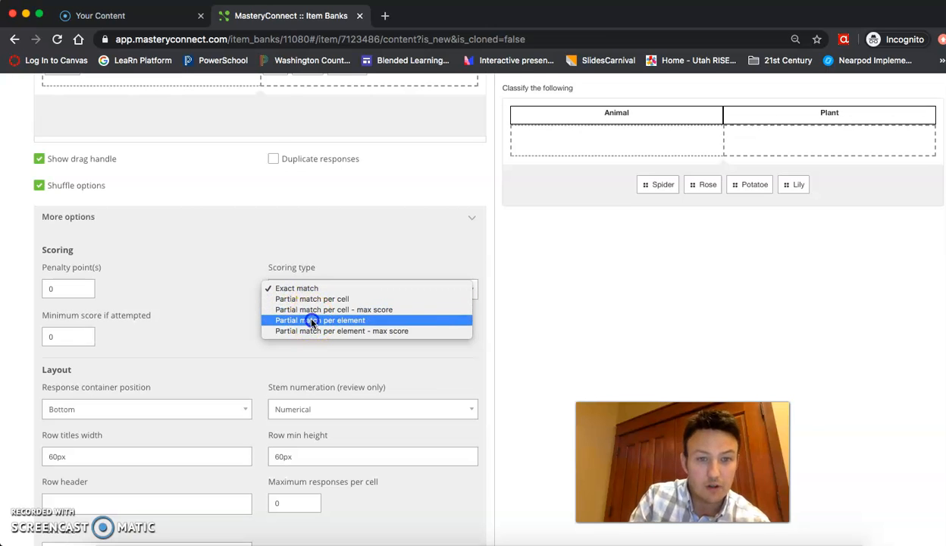
click(317, 289)
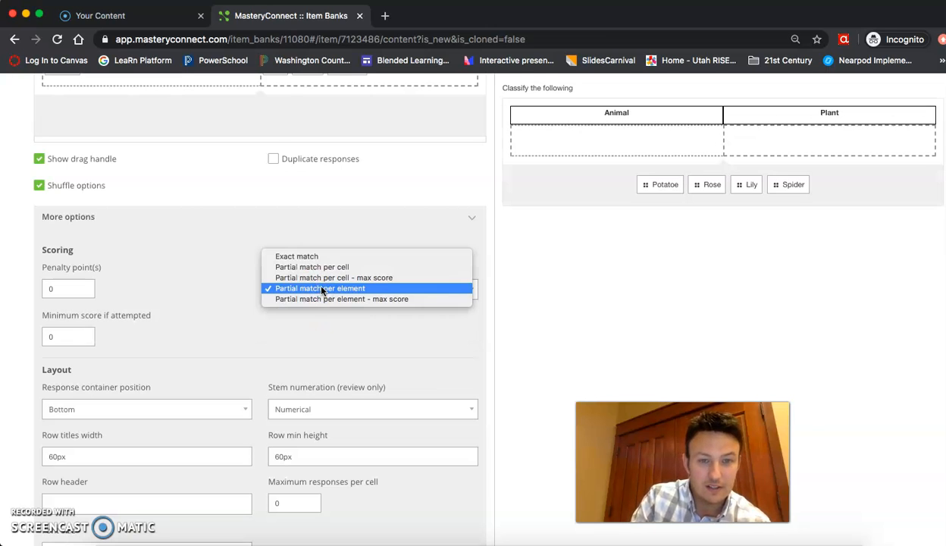
click(322, 268)
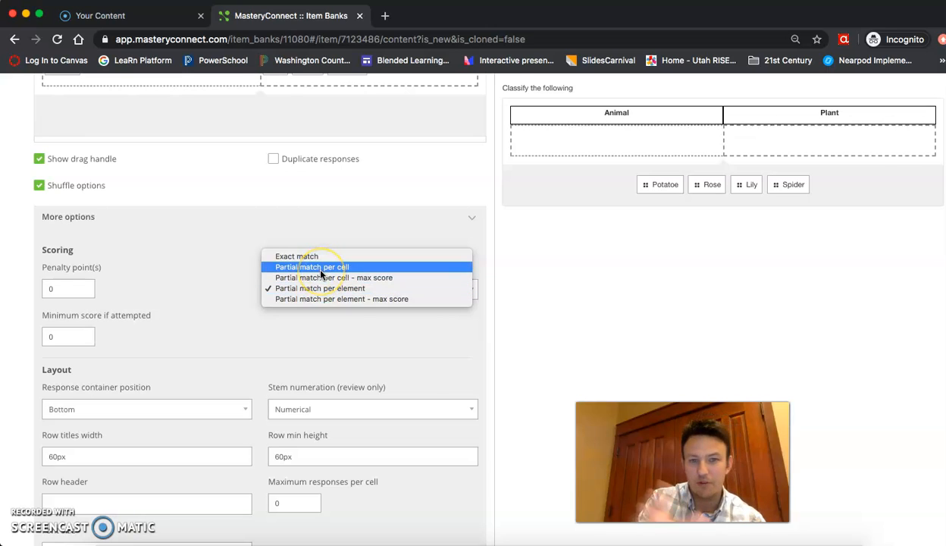
click(328, 291)
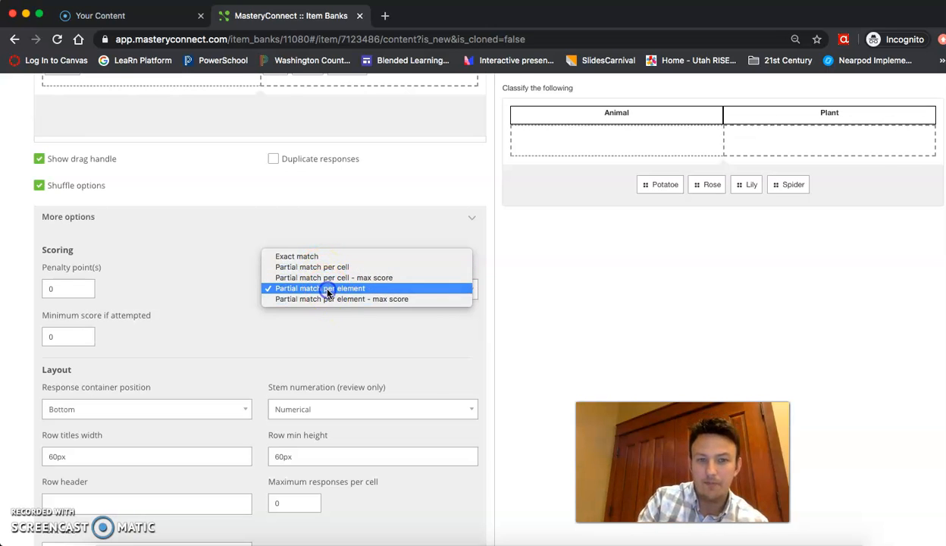
click(328, 290)
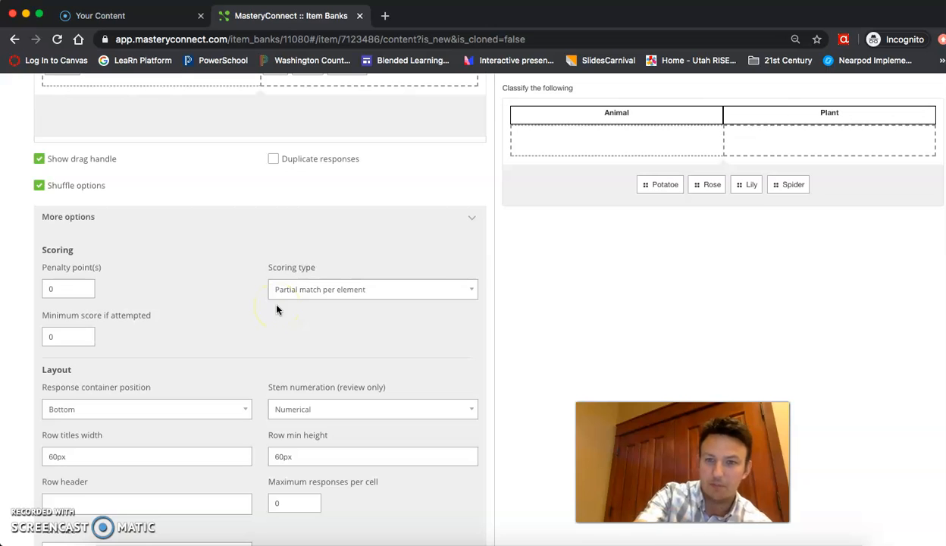
scroll(167, 309, up, 5)
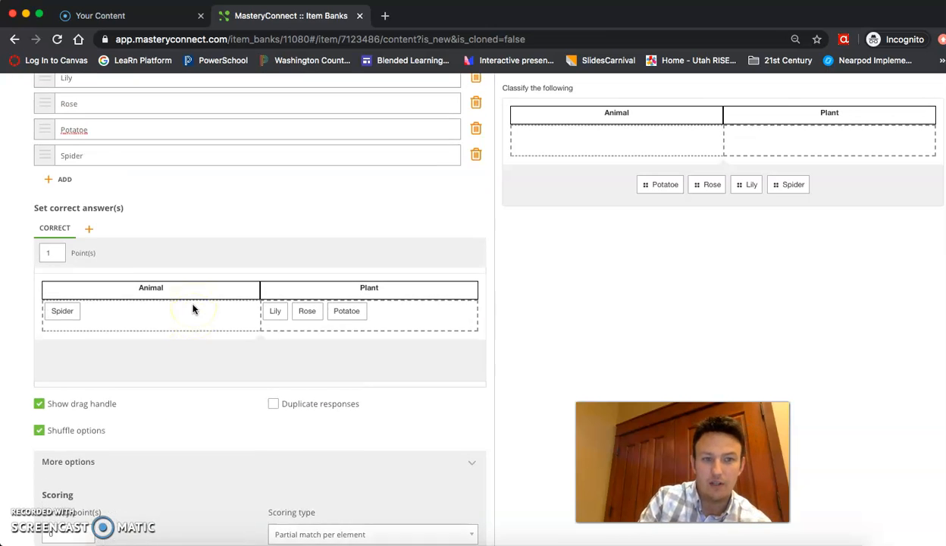
In the preview, sort Potatoe, Rose and Lily into Plant and Spider into Animal for 4/4.
scroll(637, 334, up, 5)
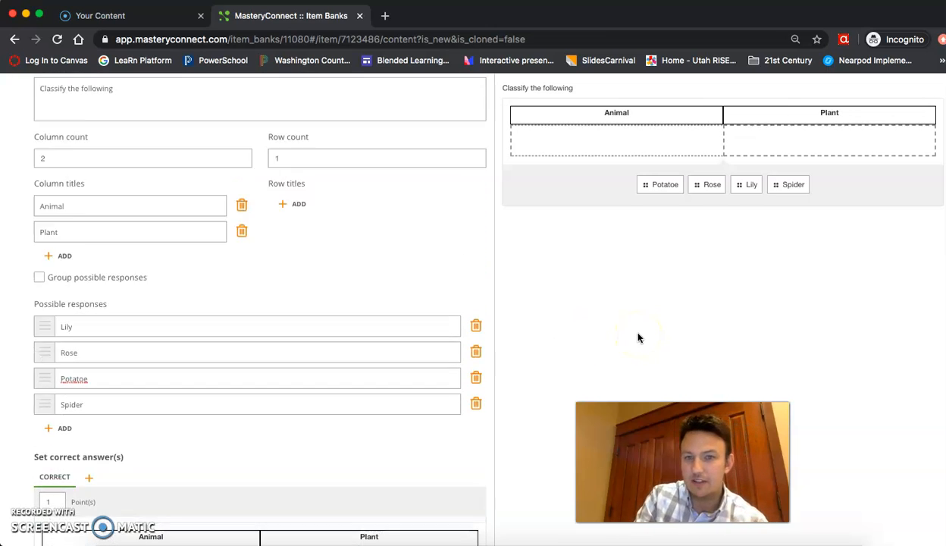
scroll(637, 338, up, 3)
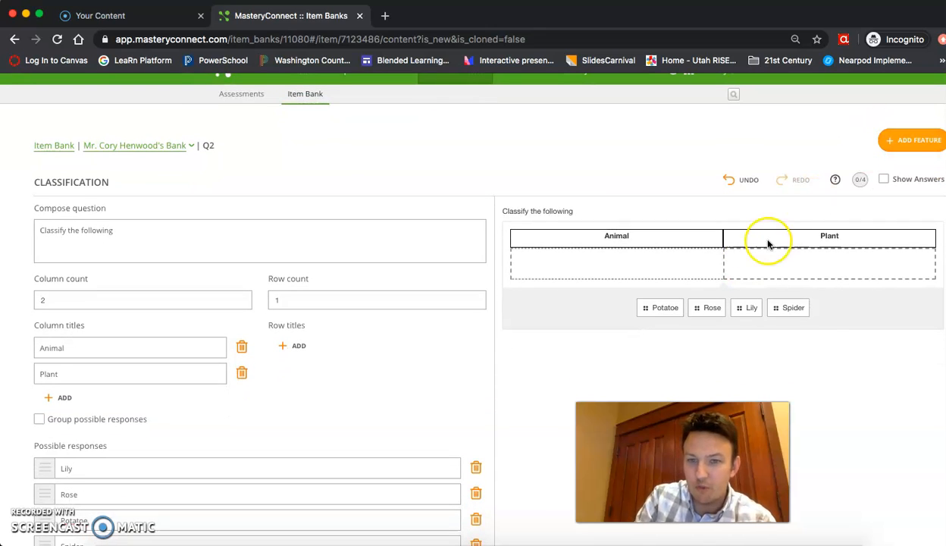
drag(658, 307, 793, 266)
drag(682, 307, 810, 264)
drag(728, 306, 644, 259)
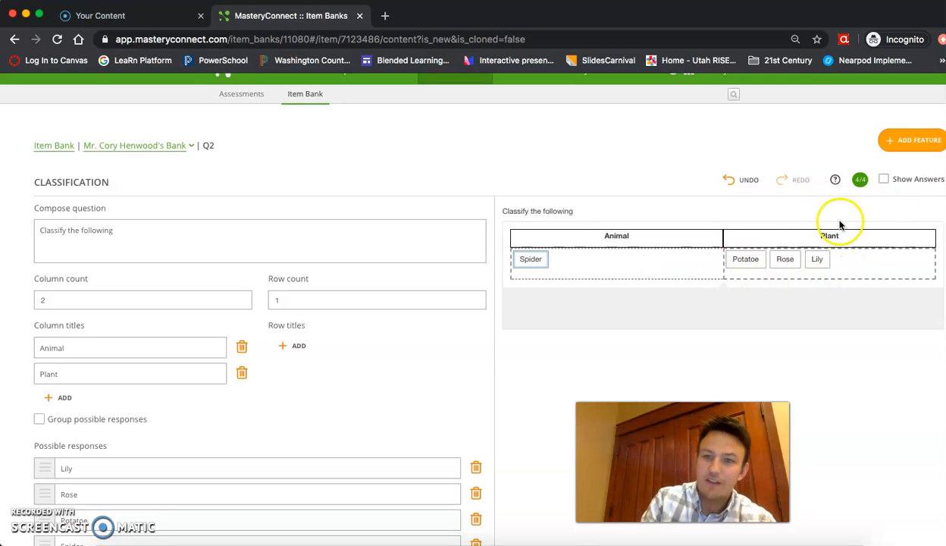
scroll(869, 379, down, 1)
scroll(869, 379, down, 10)
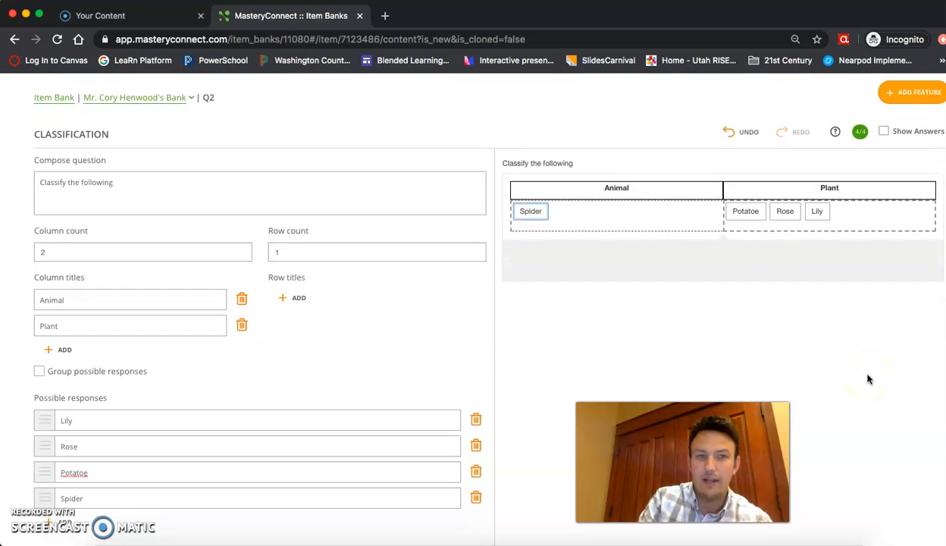
Publish Q2 with confirmation, then begin a new item bank item.
click(903, 512)
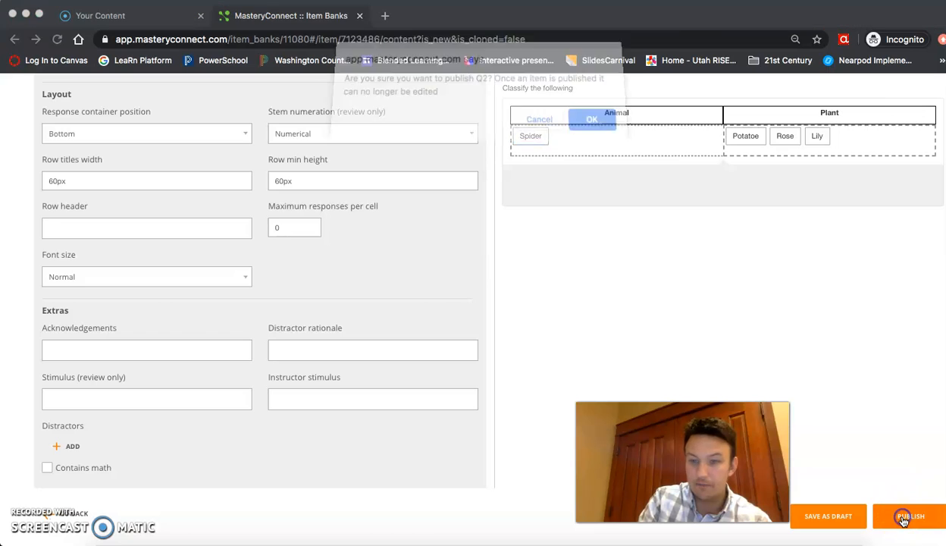
click(595, 128)
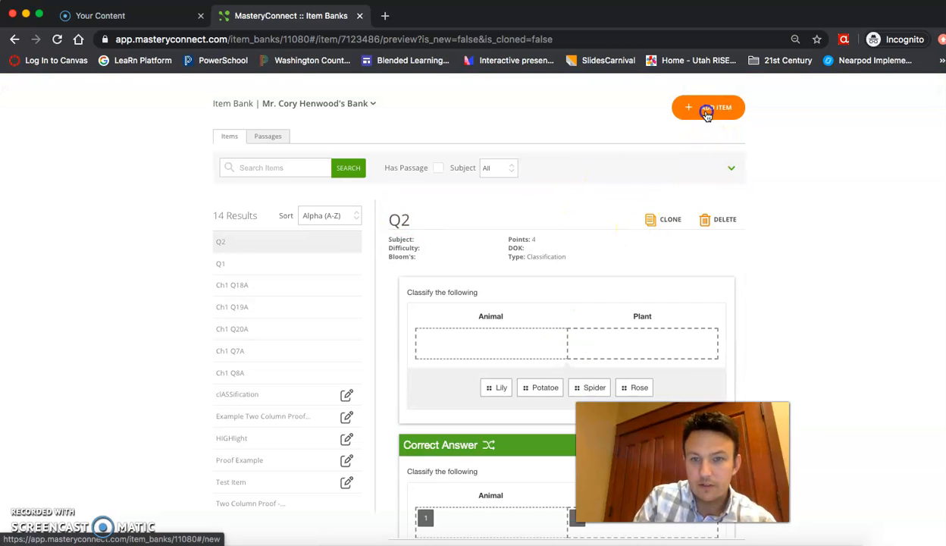
click(707, 112)
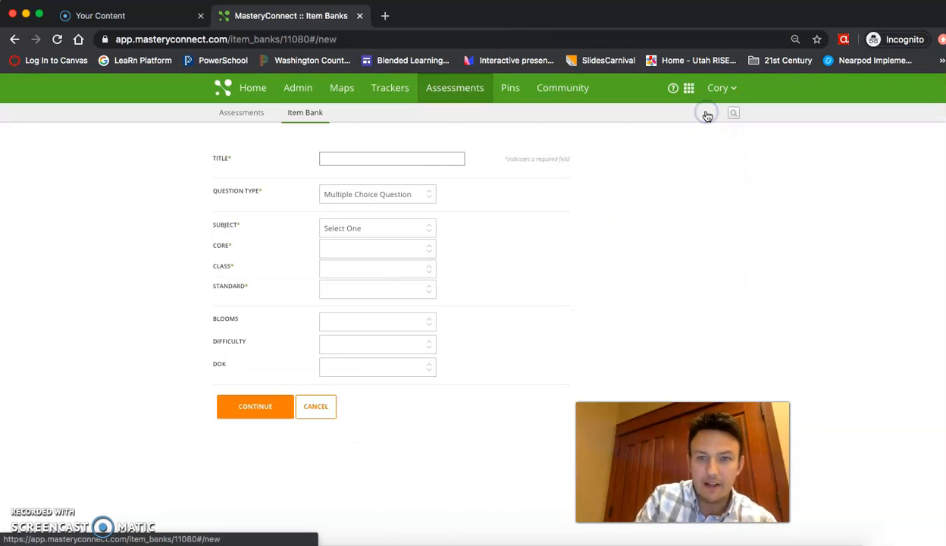
Set up an Image Dropdown item for Science, Utah Core 2002, Test class: Biology Science, SC.1.
click(363, 199)
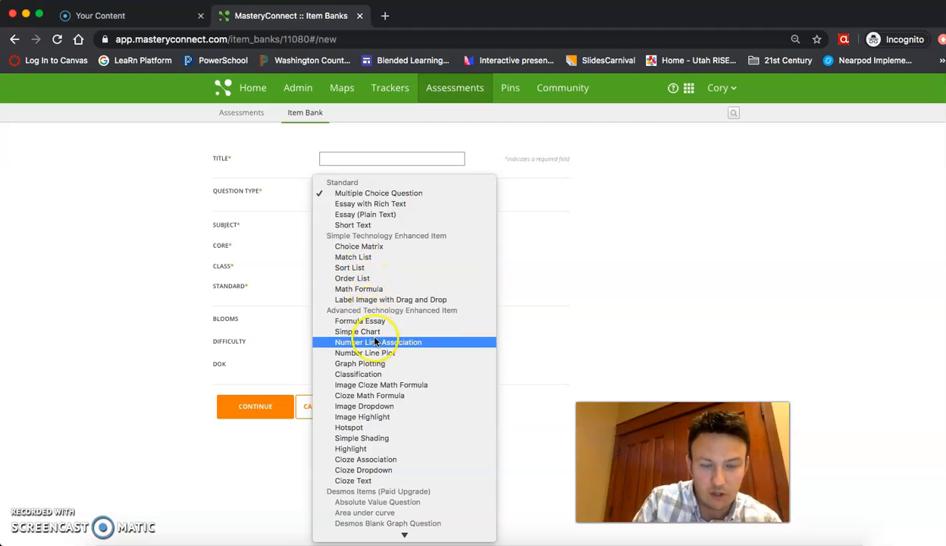
click(391, 410)
click(357, 228)
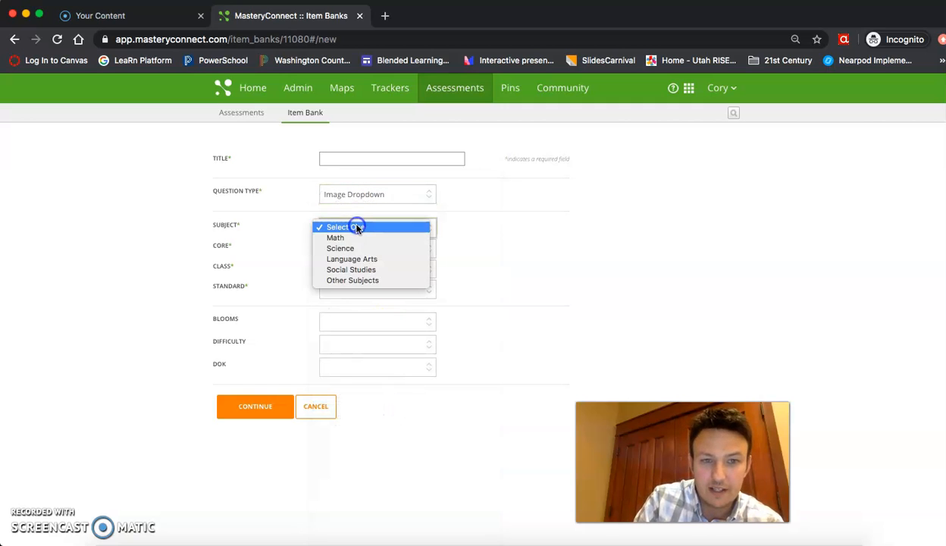
click(362, 249)
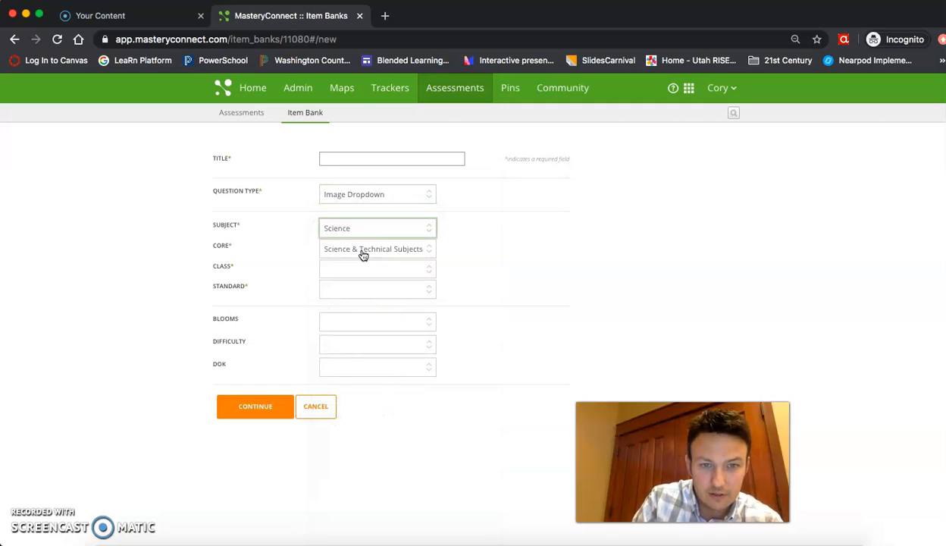
click(363, 254)
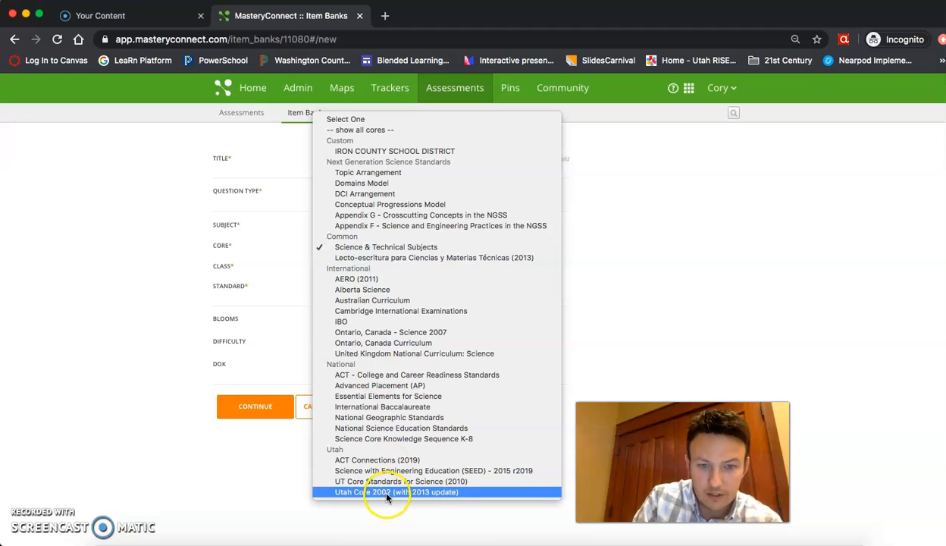
click(386, 491)
click(359, 269)
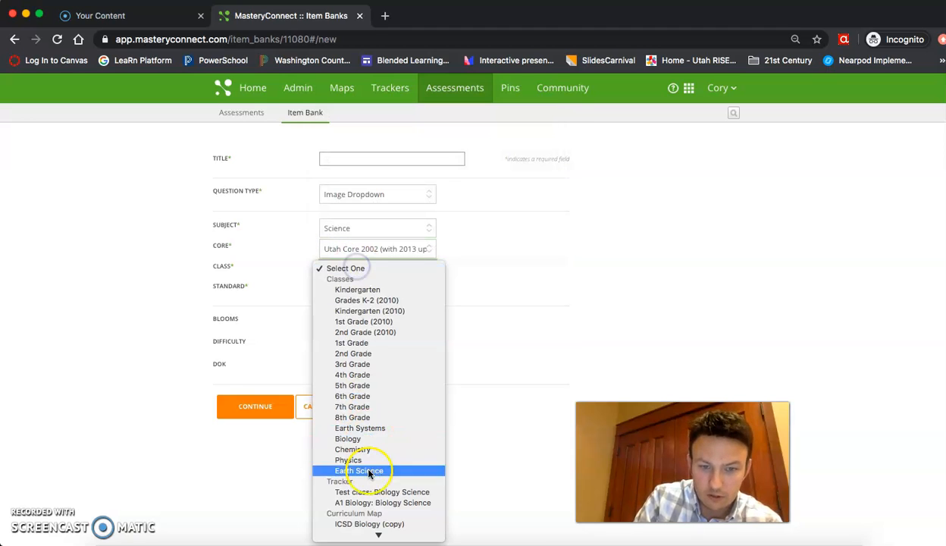
click(370, 492)
click(354, 290)
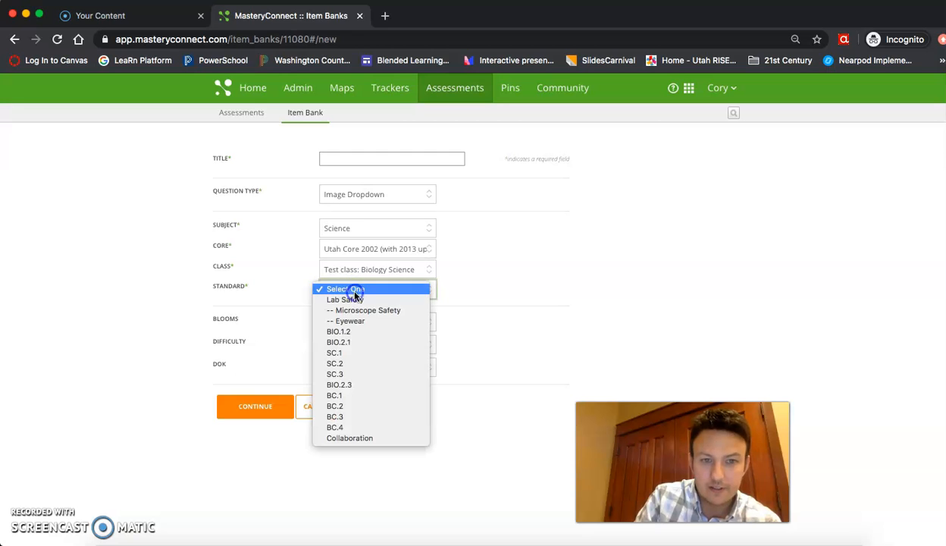
click(339, 353)
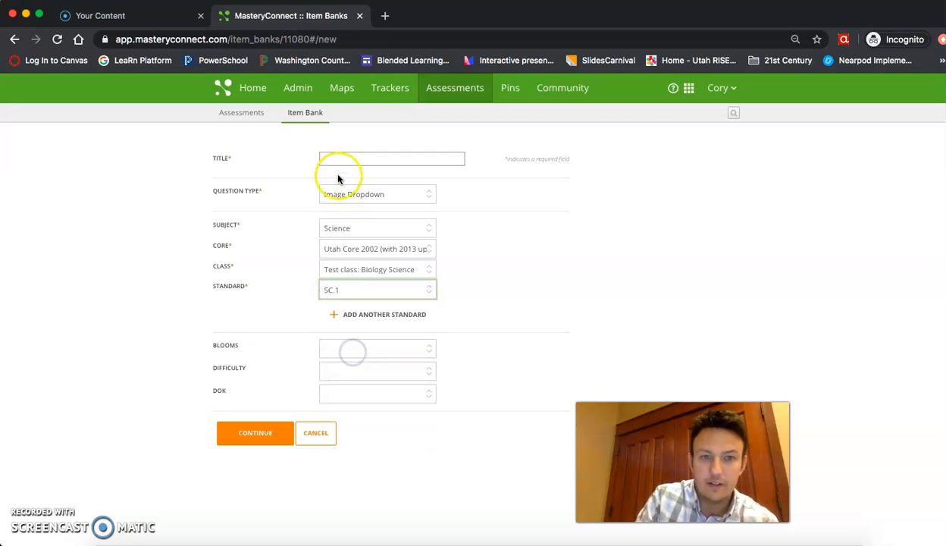
Title the item Q3, continue to the editor, and open the map image's properties.
click(337, 159)
text(Q3)
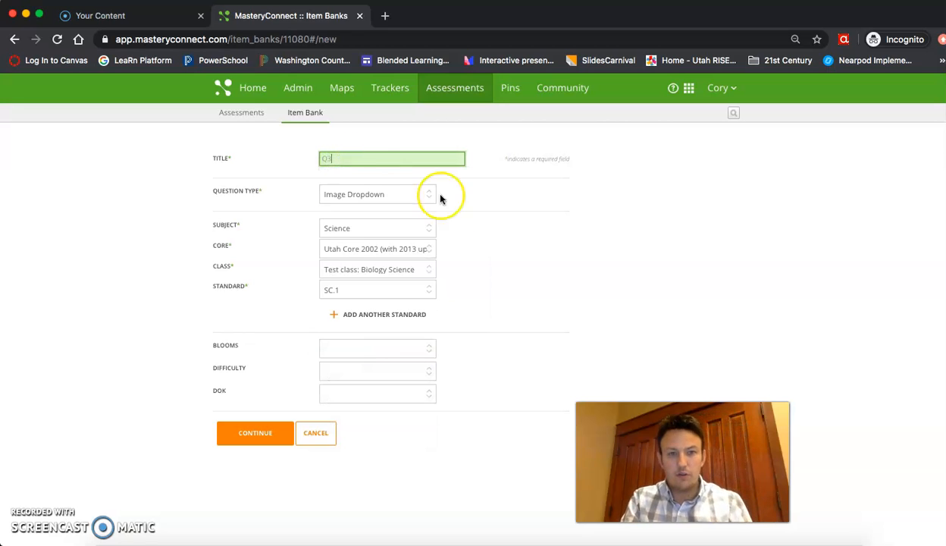
click(531, 236)
click(251, 441)
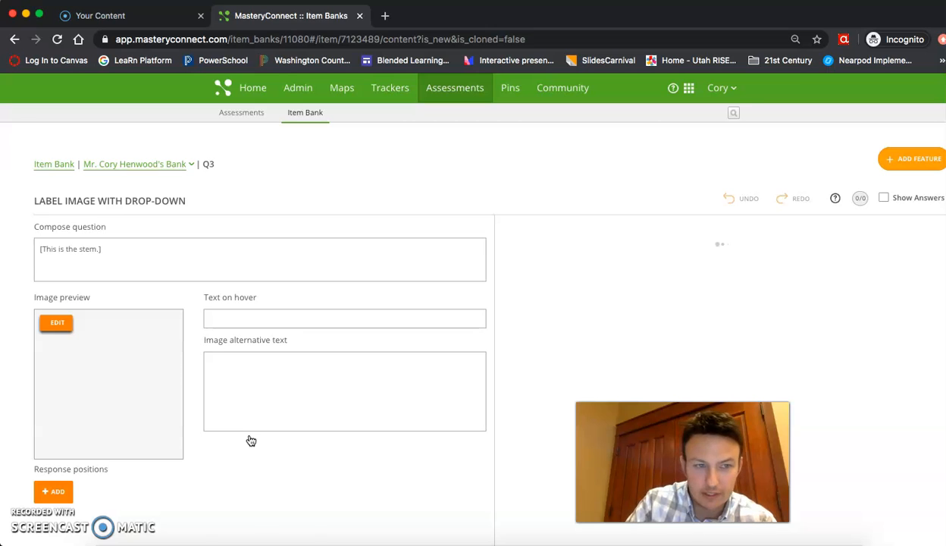
click(239, 298)
click(60, 327)
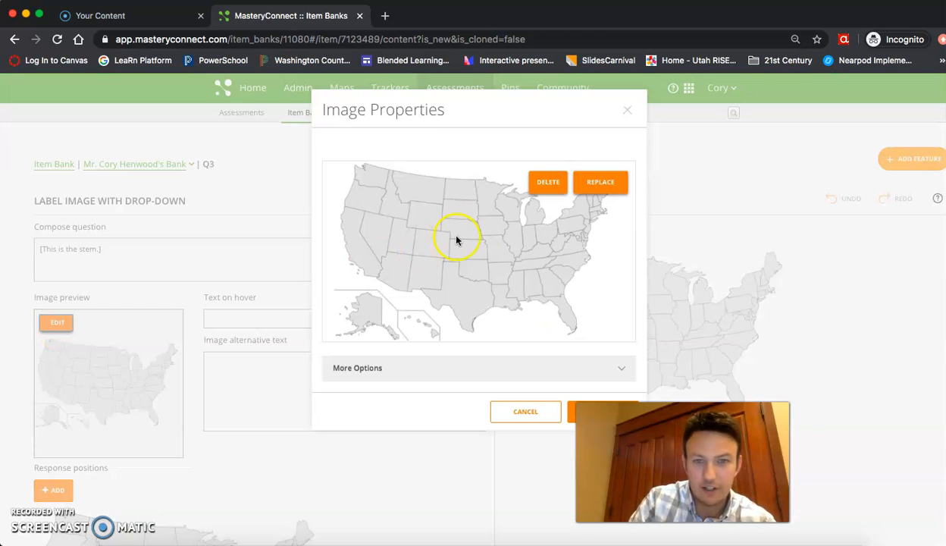
Replace the map with EZndn0HWoAUGo4r.jpeg from the Desktop and confirm the new image.
click(593, 187)
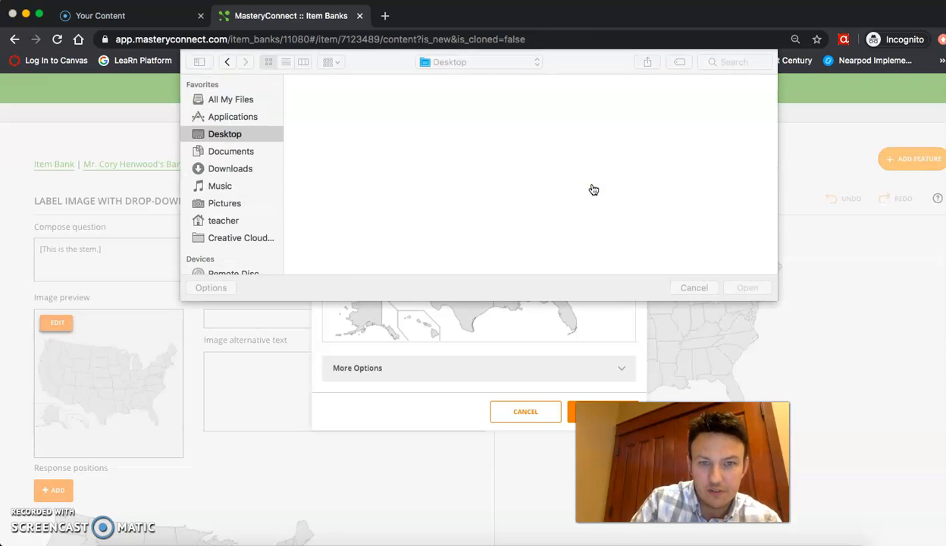
scroll(621, 220, down, 5)
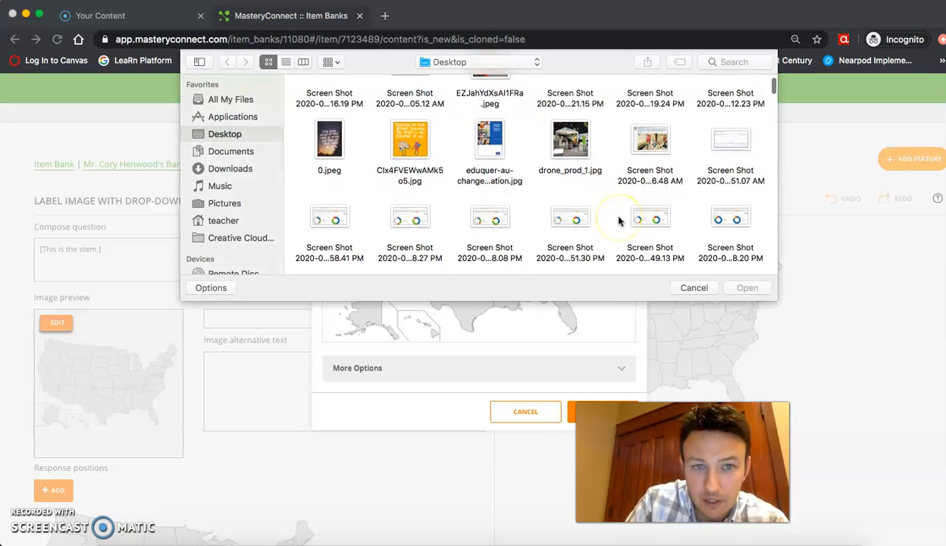
scroll(618, 221, down, 5)
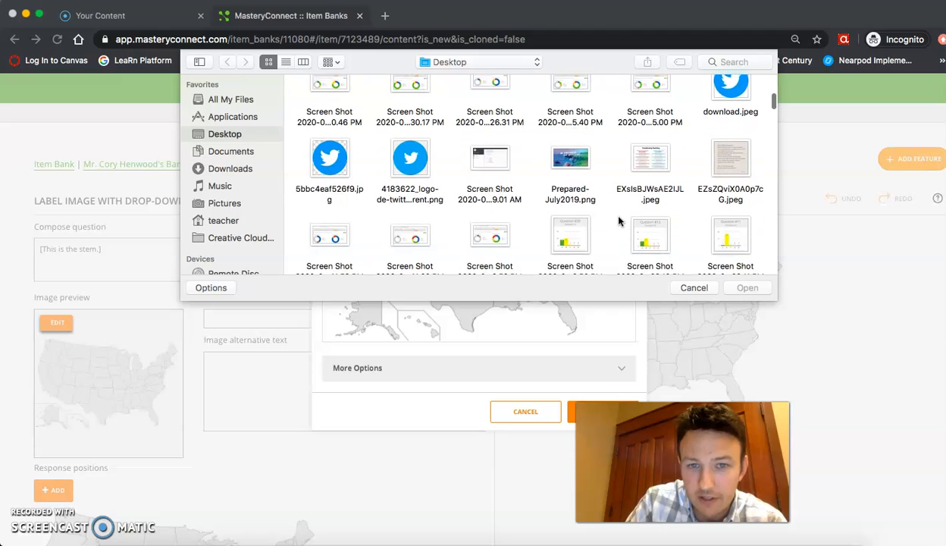
scroll(618, 221, down, 5)
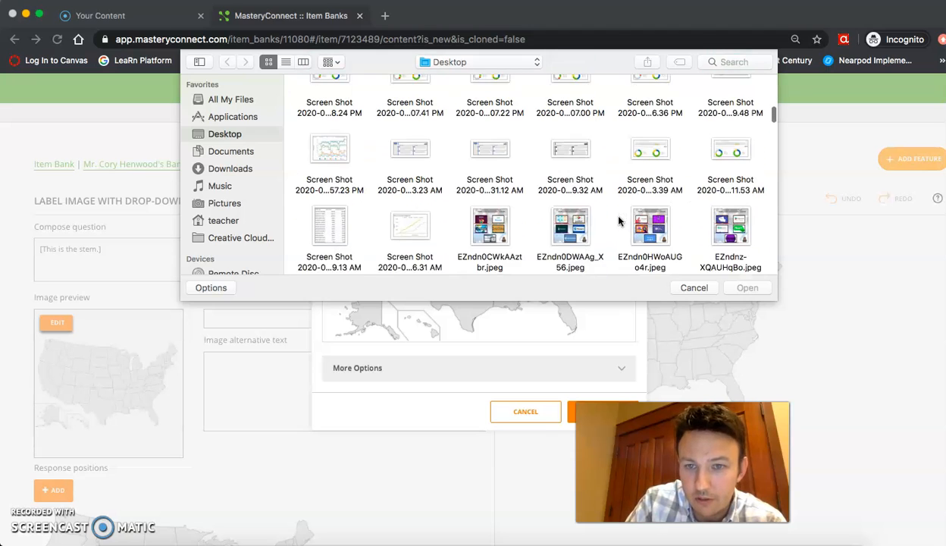
click(660, 225)
click(659, 225)
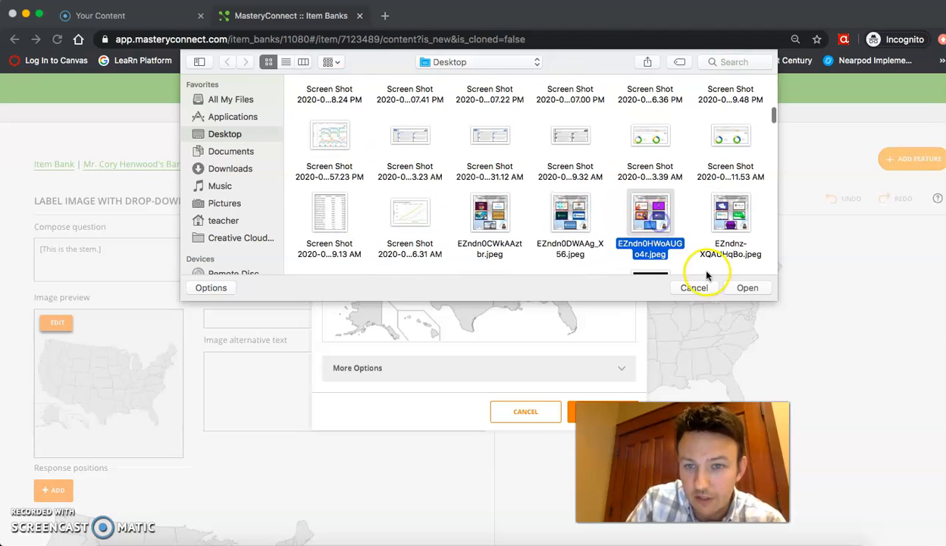
click(748, 289)
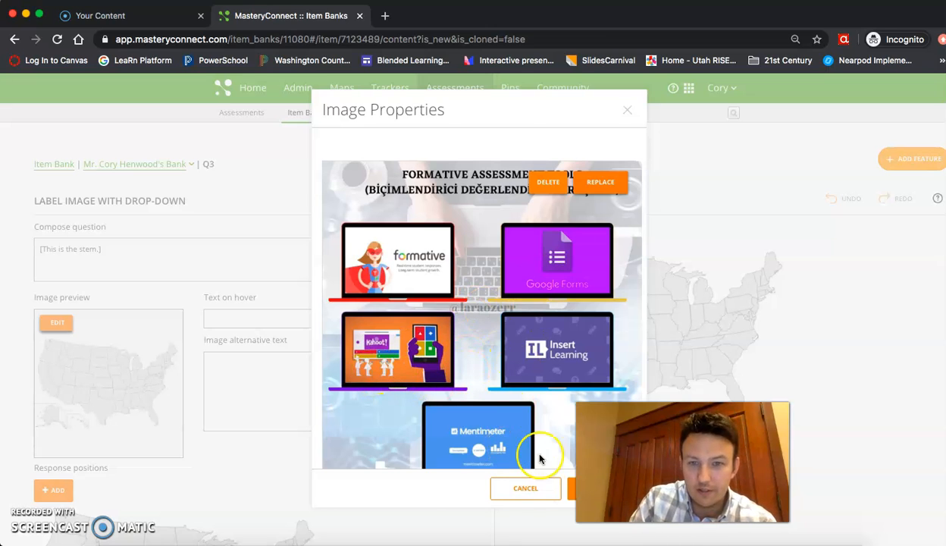
click(570, 489)
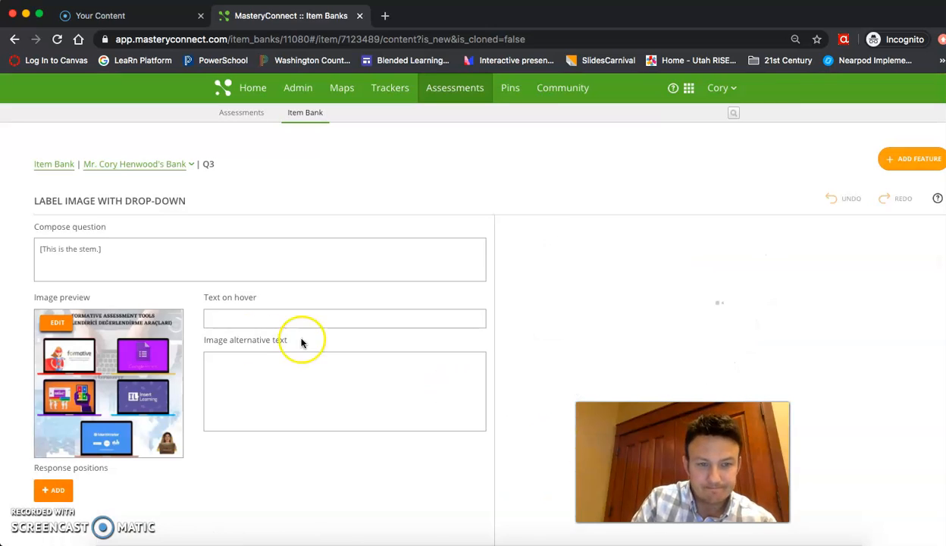
Replace Q3's placeholder question stem with the text 'Name each product'.
drag(152, 250, 23, 242)
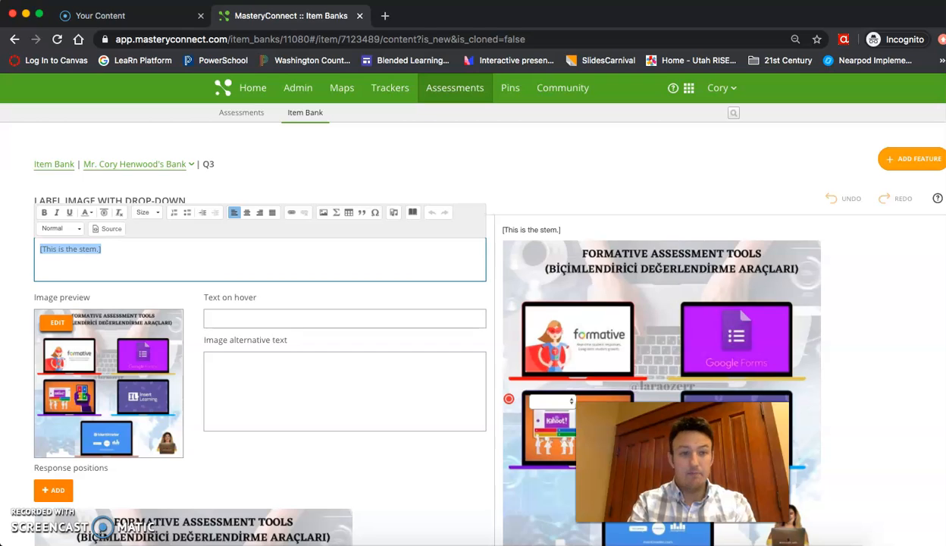
text(C)
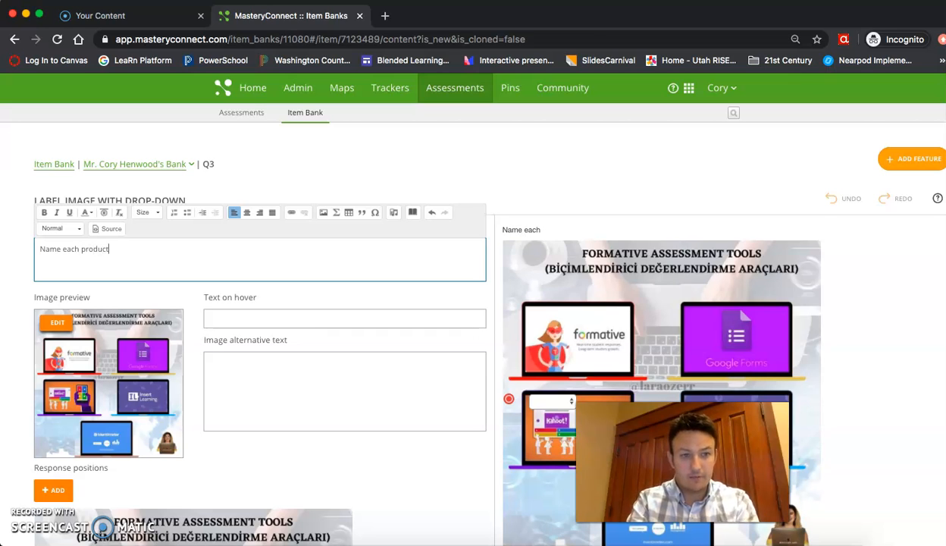
scroll(269, 387, down, 3)
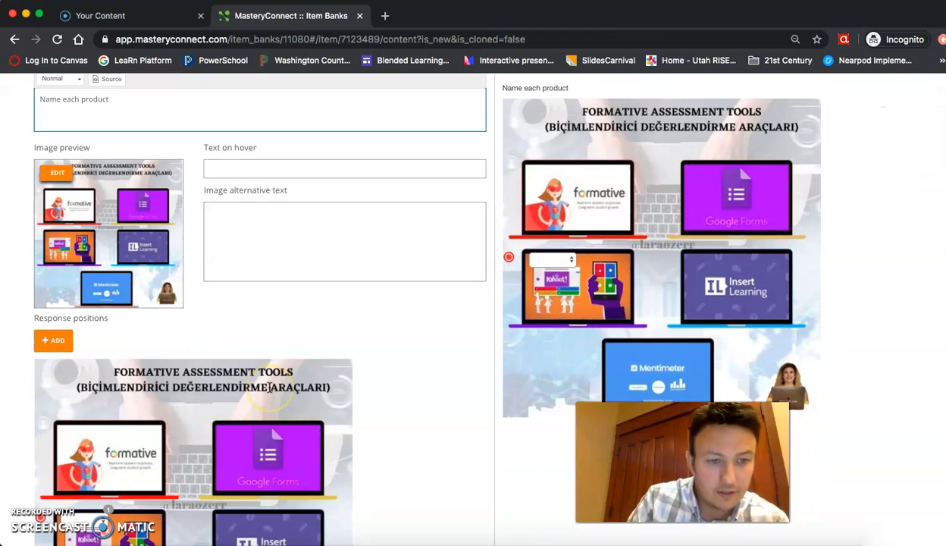
Position the first two answer boxes on the formative and Google Forms laptops.
scroll(269, 387, down, 4)
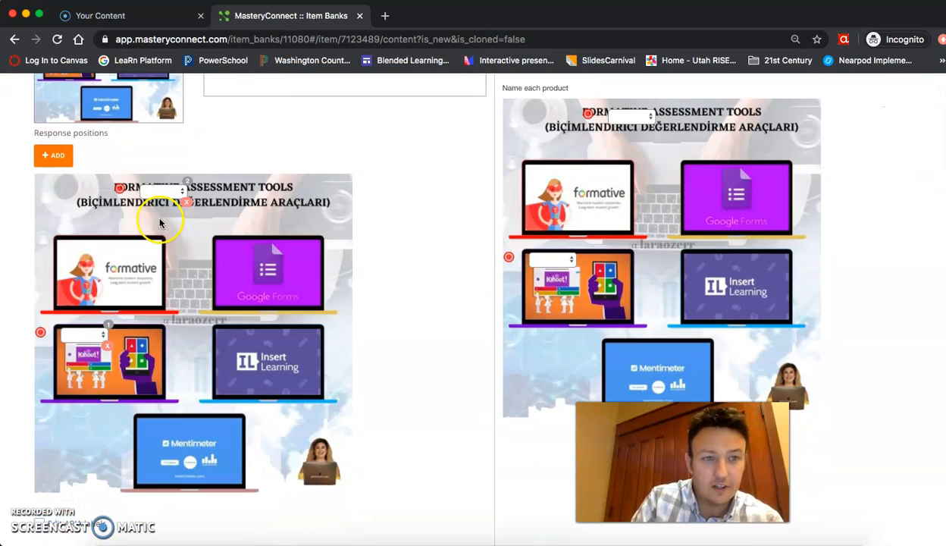
drag(122, 186, 85, 245)
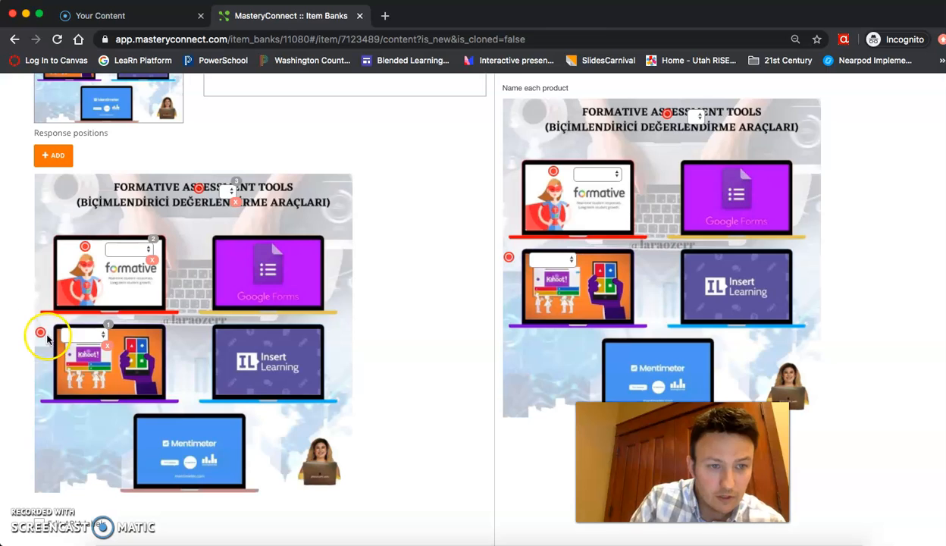
mouse_move(83, 244)
mouse_down()
mouse_move(139, 236)
mouse_move(246, 248)
mouse_up()
drag(40, 332, 67, 272)
mouse_move(41, 331)
mouse_down()
mouse_move(51, 287)
mouse_move(64, 264)
mouse_move(74, 267)
mouse_up()
click(44, 332)
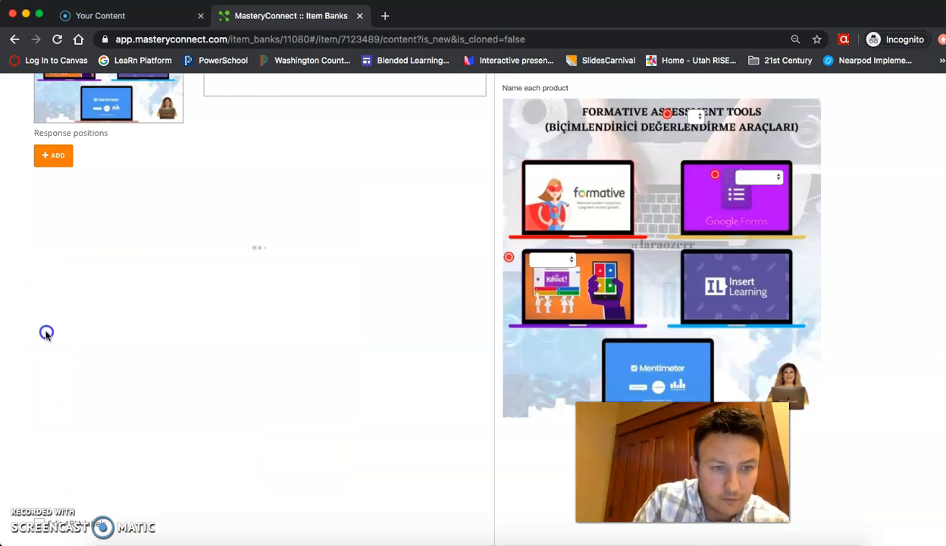
mouse_move(68, 335)
mouse_down()
mouse_move(120, 278)
mouse_move(111, 248)
mouse_up()
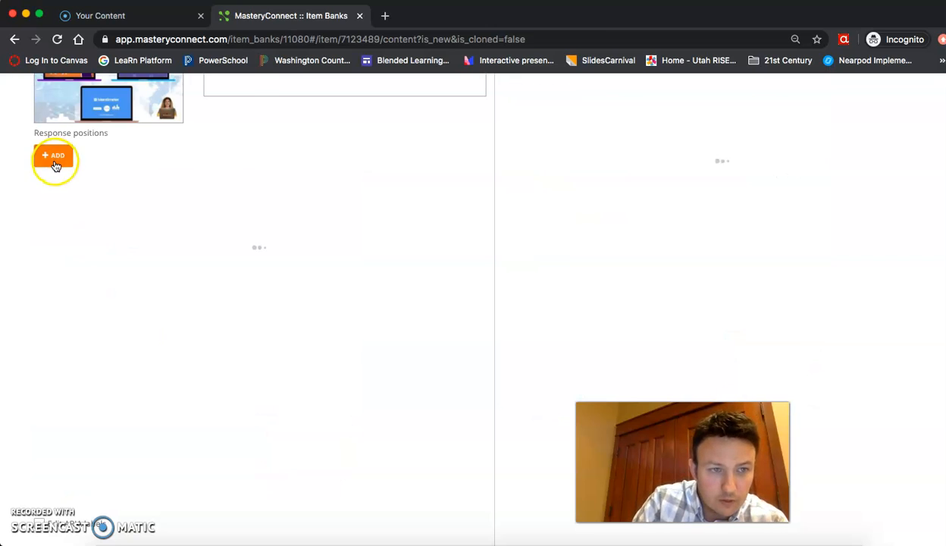
Add three more answer boxes and place them on the Kahoot, Insert Learning and Mentimeter laptops.
click(55, 161)
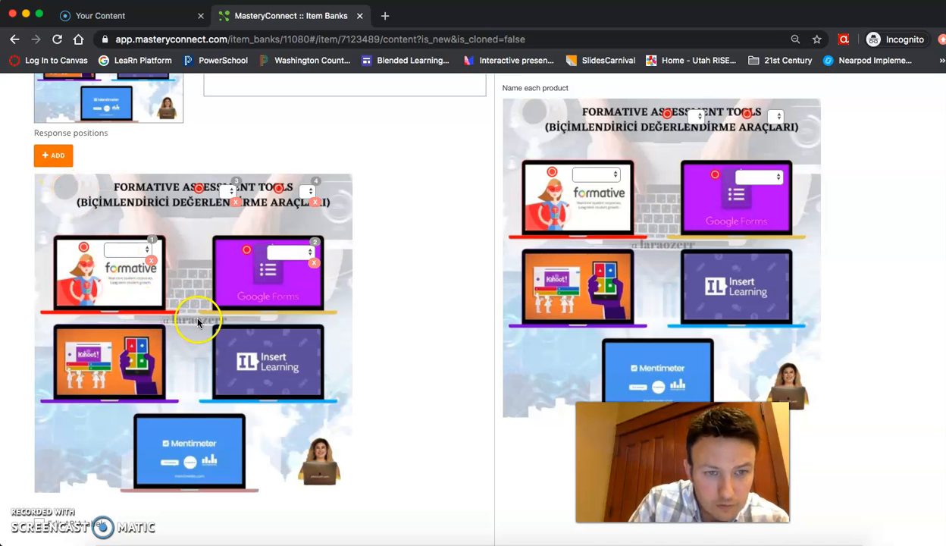
mouse_move(197, 187)
mouse_down()
mouse_move(191, 274)
mouse_move(87, 340)
mouse_up()
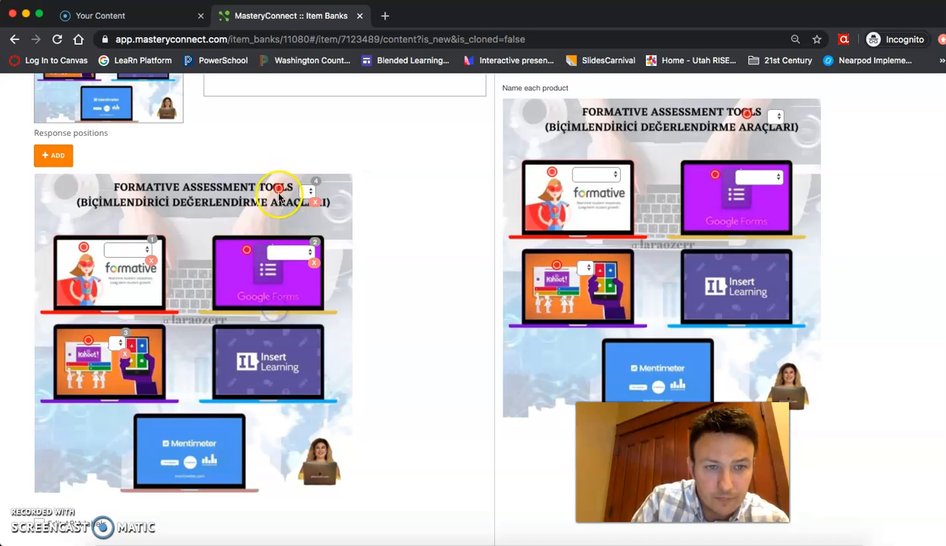
mouse_move(279, 188)
mouse_down()
mouse_move(273, 265)
mouse_move(238, 338)
mouse_up()
click(58, 158)
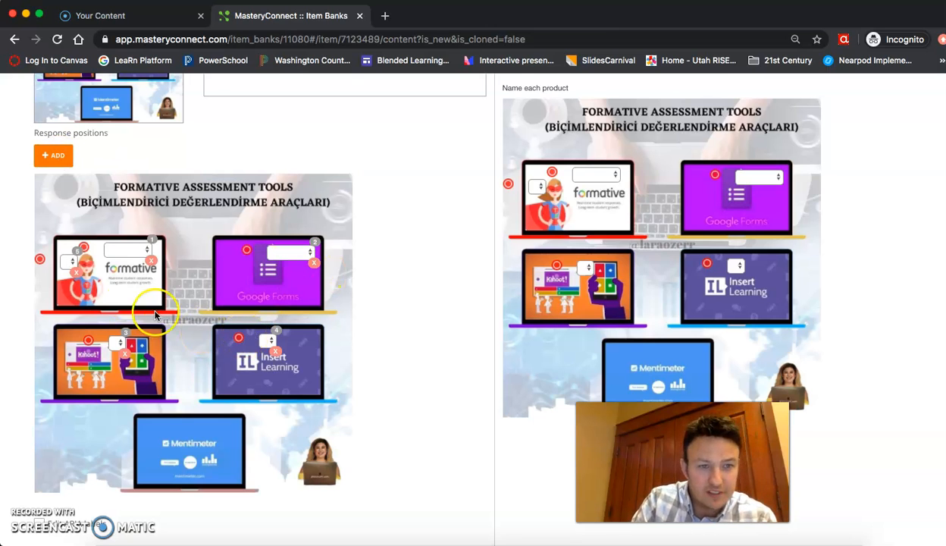
drag(40, 258, 168, 424)
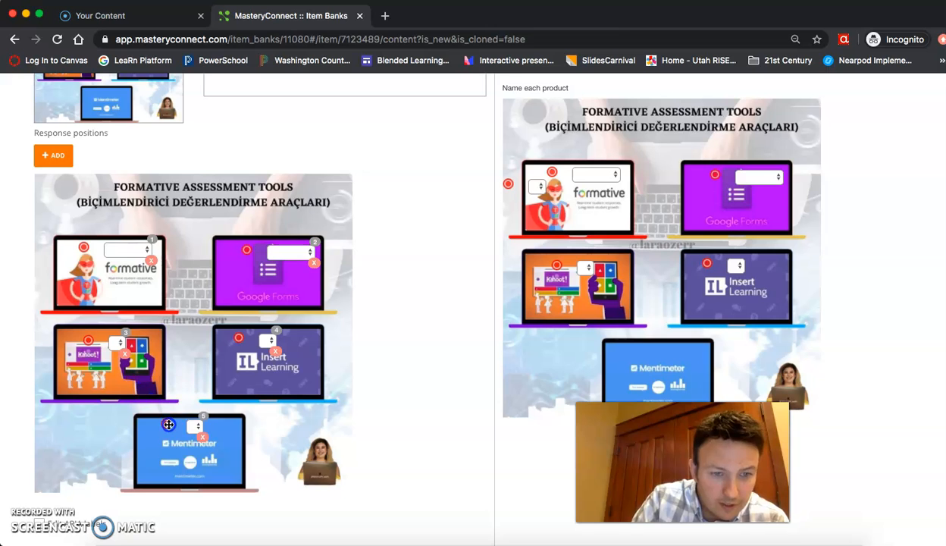
scroll(303, 419, down, 2)
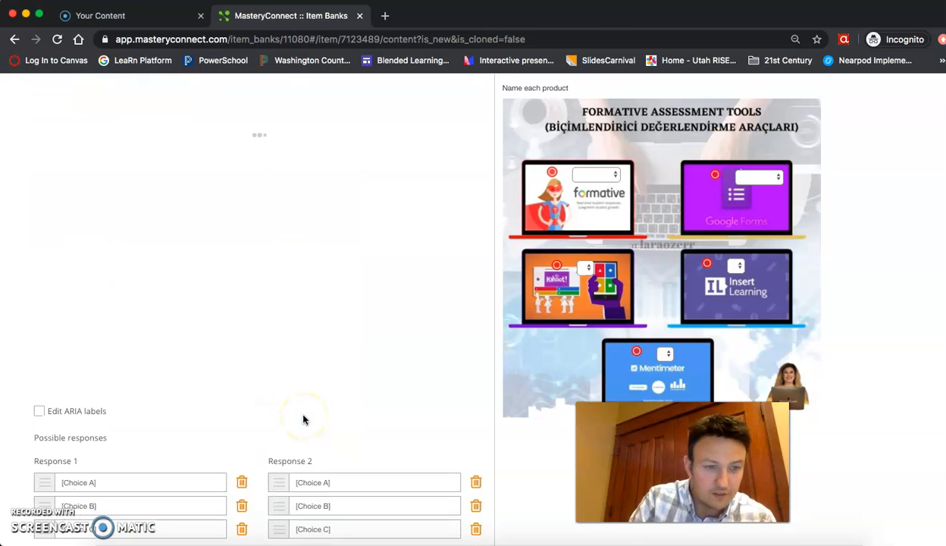
Fill Response 1's choices with Go Formative, Kahoot and Mentimeter.
scroll(303, 419, down, 3)
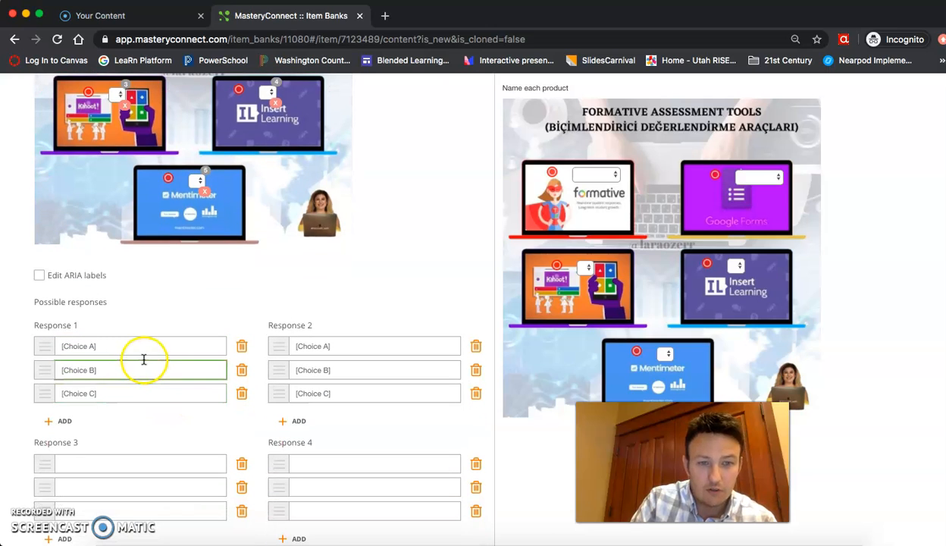
scroll(121, 356, up, 1)
click(118, 378)
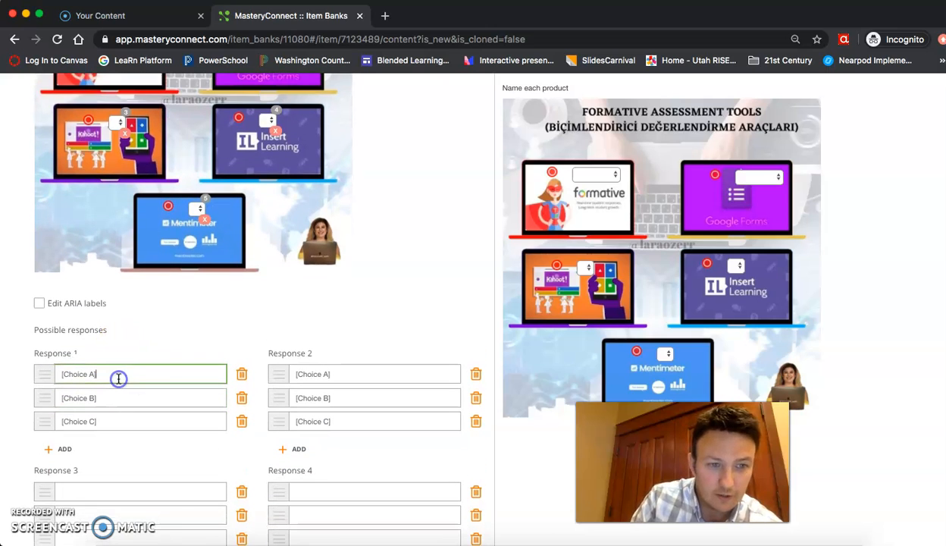
drag(61, 376, 12, 372)
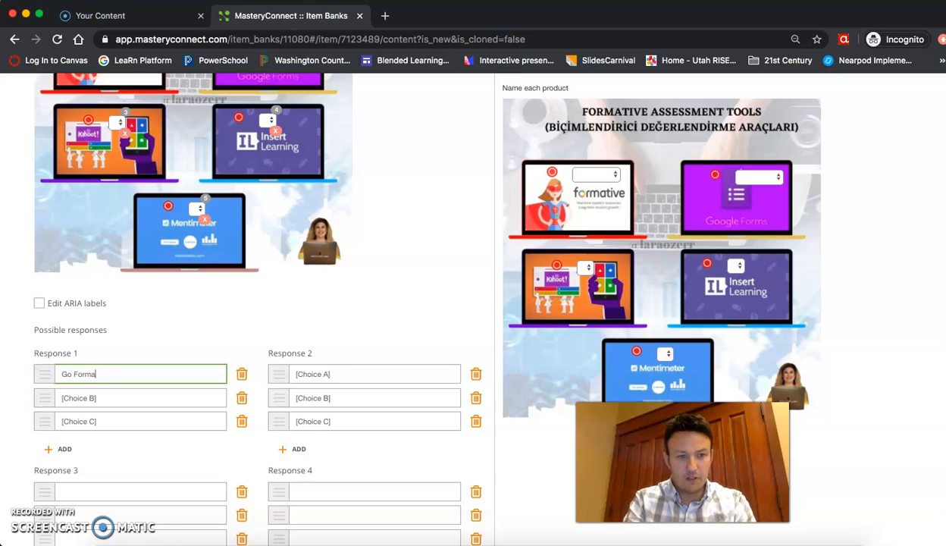
key(Tab)
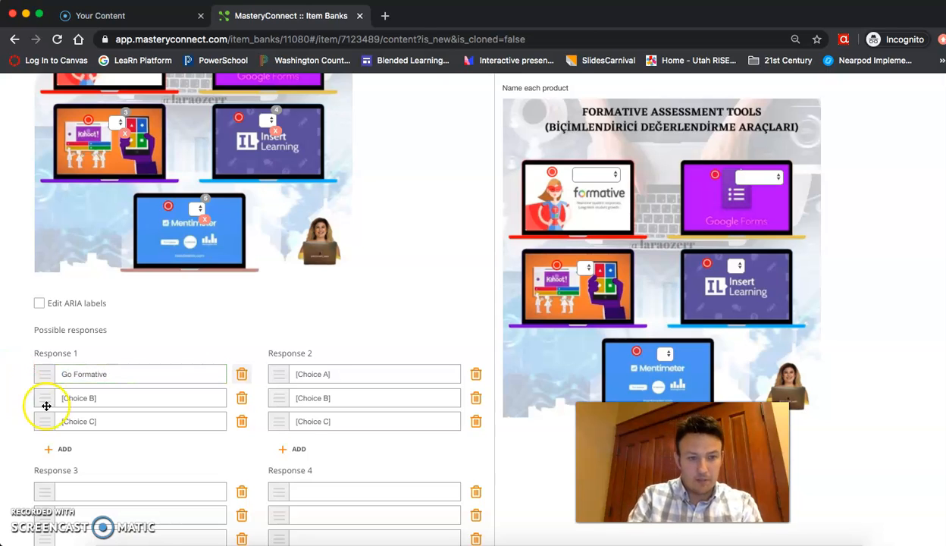
click(106, 402)
drag(105, 402, 3, 400)
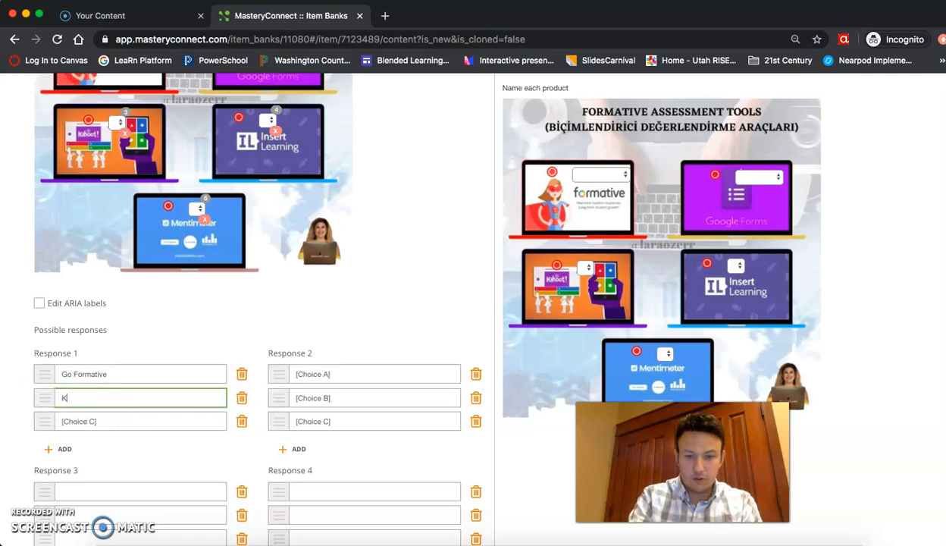
drag(123, 426, 6, 422)
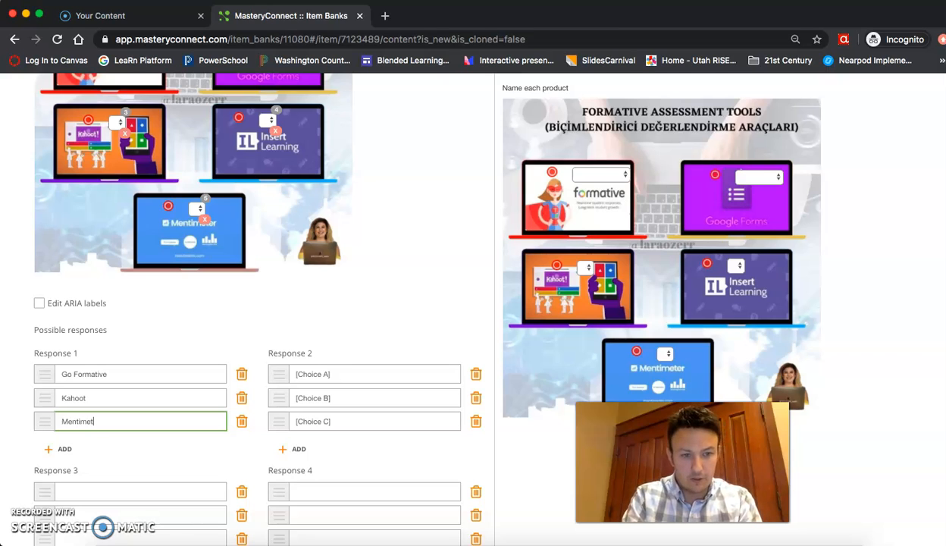
Give Responses 2 and 3 the choices A, B and C.
click(355, 374)
drag(354, 374, 81, 372)
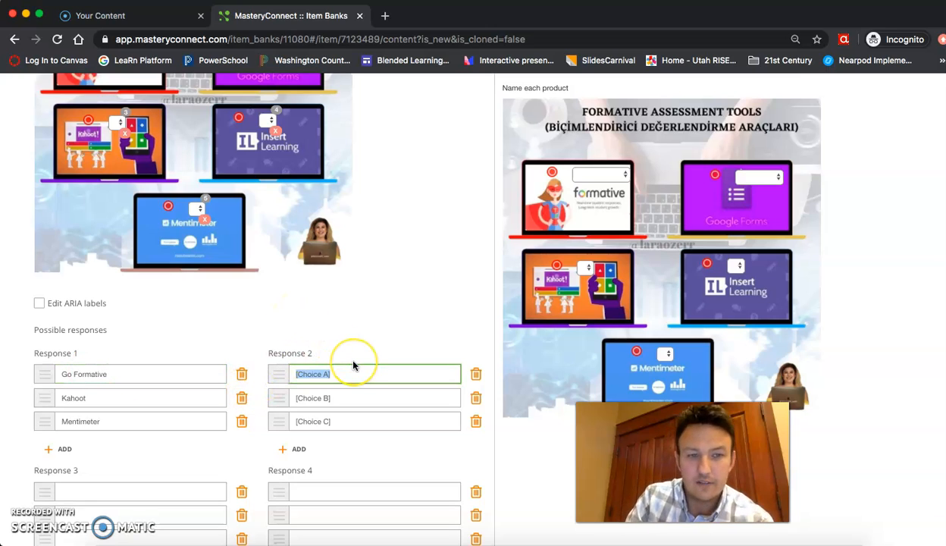
text(A)
click(344, 397)
text(B)
click(344, 420)
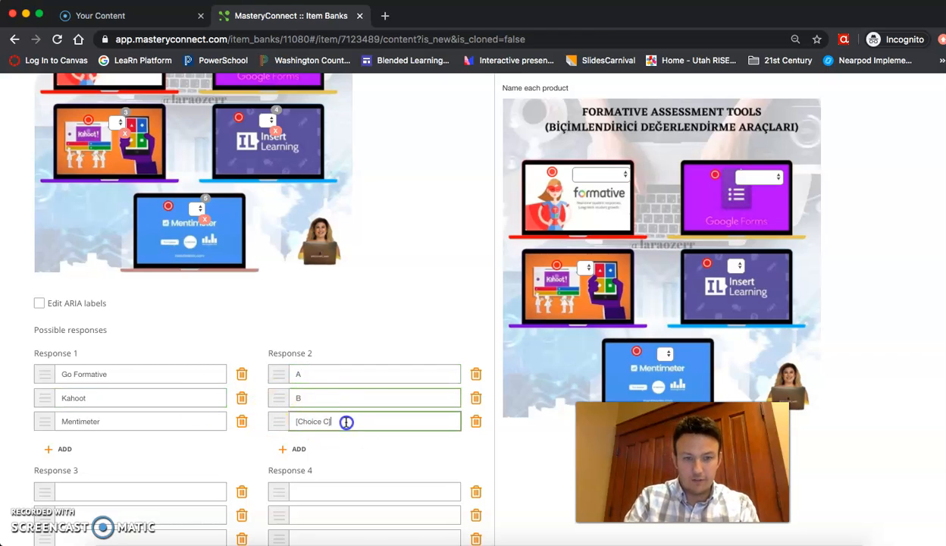
click(88, 492)
text(A)
click(117, 513)
click(129, 532)
text(C)
Give Responses 4 and 5 the choices A, B and C.
click(315, 492)
click(317, 515)
click(326, 532)
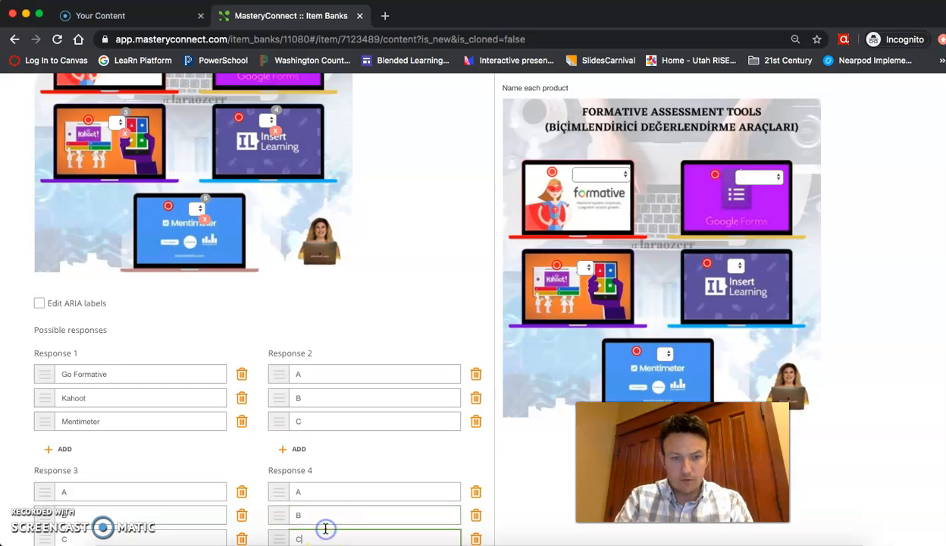
text(C)
scroll(326, 530, down, 5)
click(133, 414)
text(A)
click(118, 441)
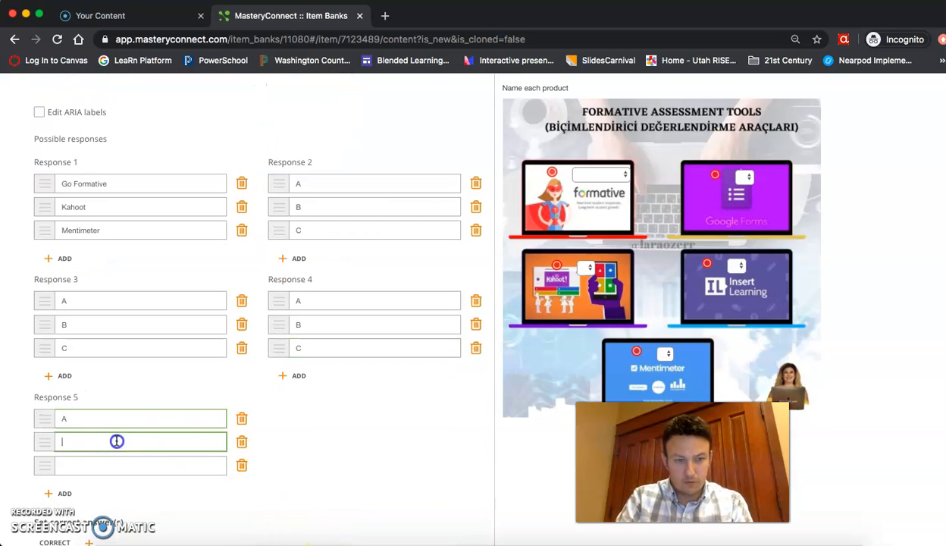
text(B)
click(117, 457)
text(C)
click(300, 452)
scroll(360, 380, down, 8)
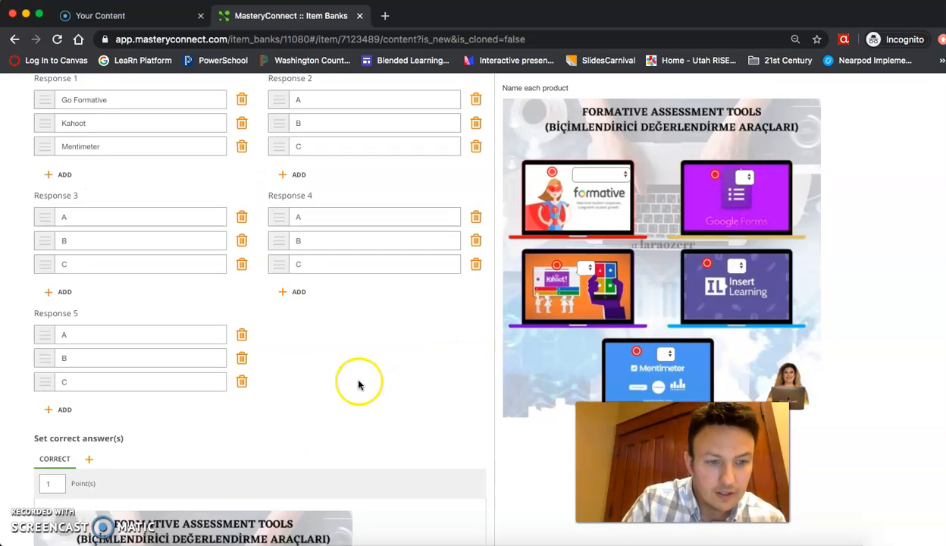
Set the correct answers: Go Formative for the formative laptop and A for the other four drop-downs.
click(154, 374)
click(154, 374)
click(153, 375)
click(153, 388)
click(276, 377)
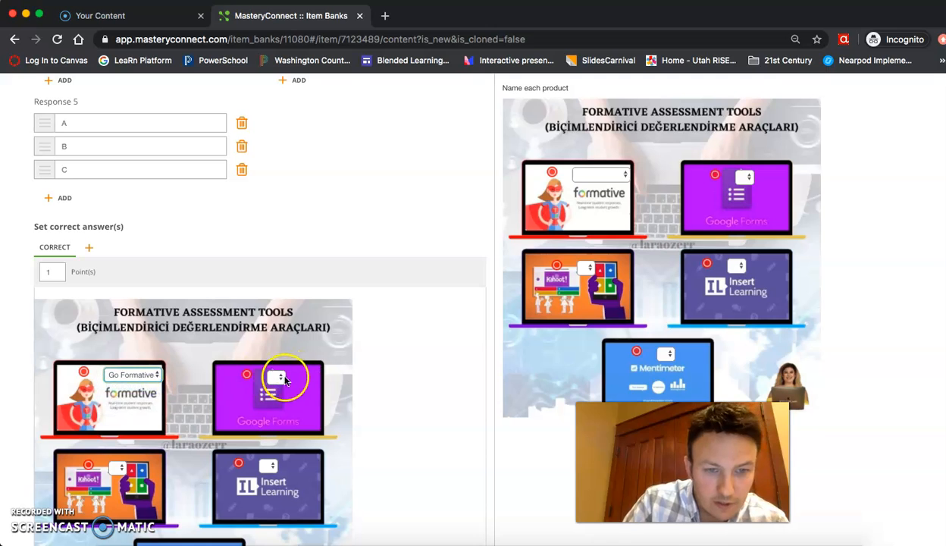
click(269, 368)
click(120, 470)
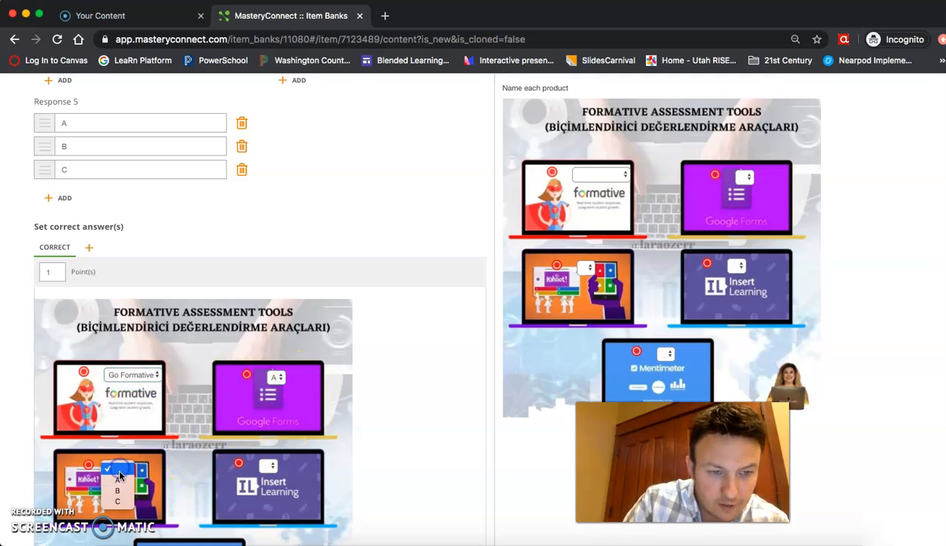
click(268, 467)
click(267, 478)
scroll(266, 478, down, 3)
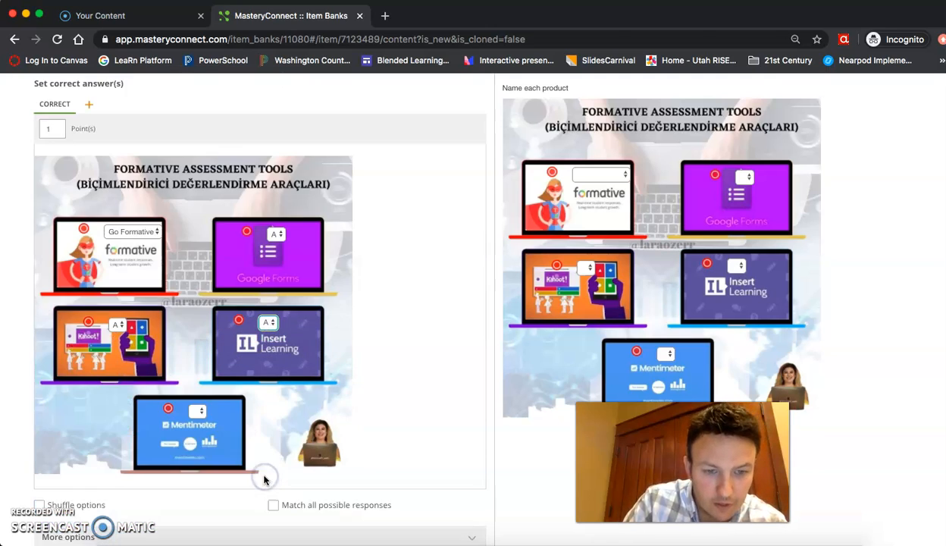
click(197, 396)
click(200, 416)
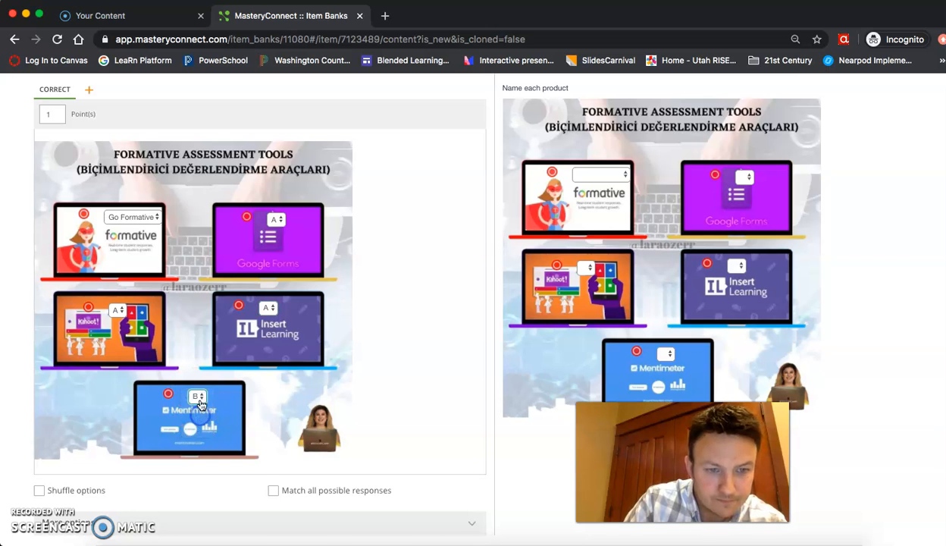
click(200, 396)
click(198, 388)
scroll(401, 416, down, 1)
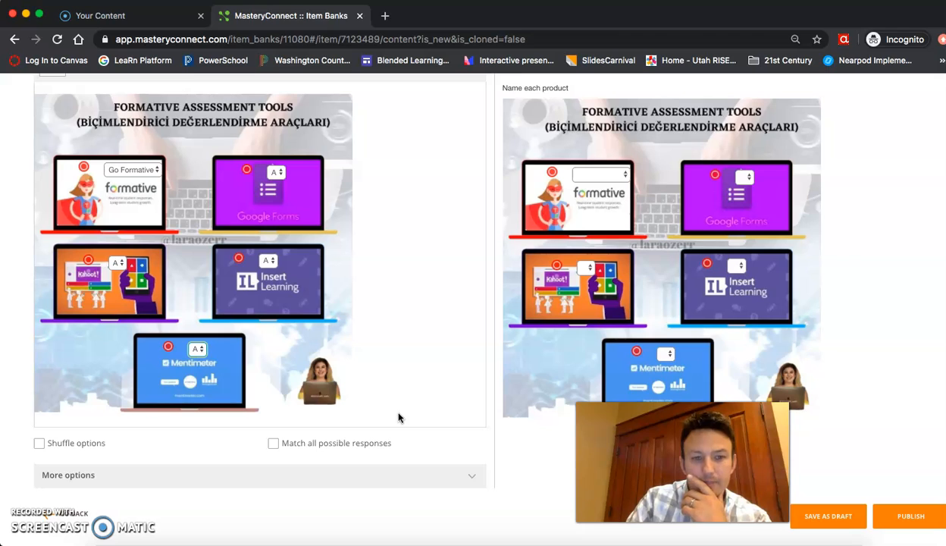
Turn on Shuffle options for the drop-down choices.
click(44, 443)
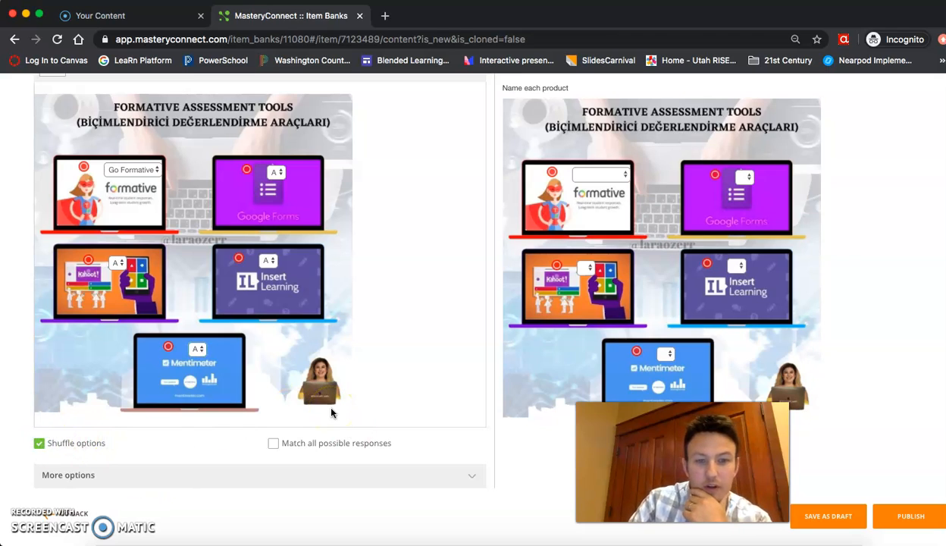
click(354, 401)
scroll(380, 372, up, 5)
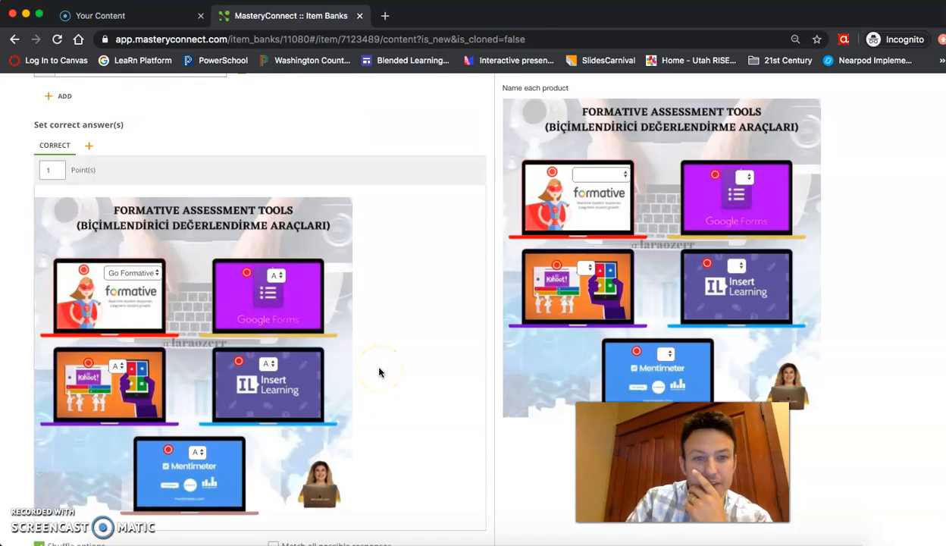
scroll(379, 371, up, 4)
scroll(380, 370, down, 9)
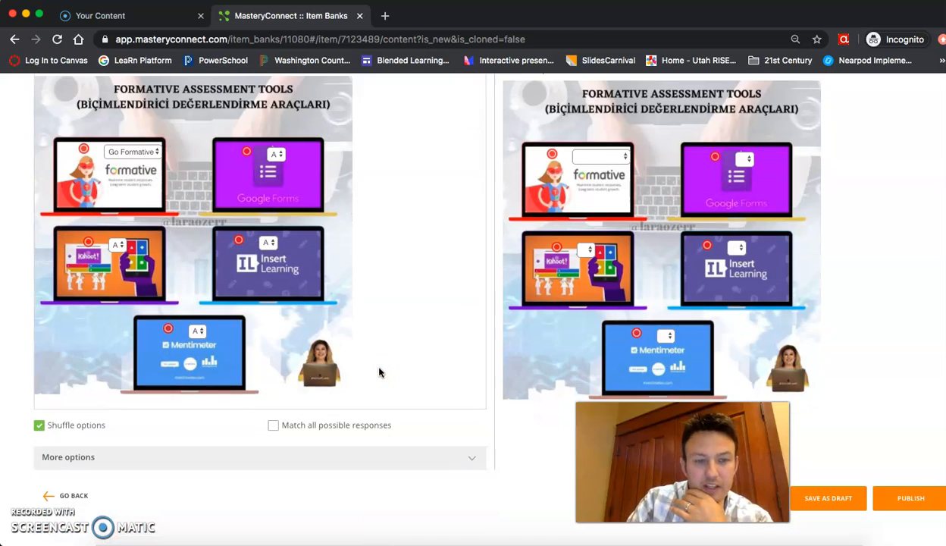
click(468, 359)
click(677, 135)
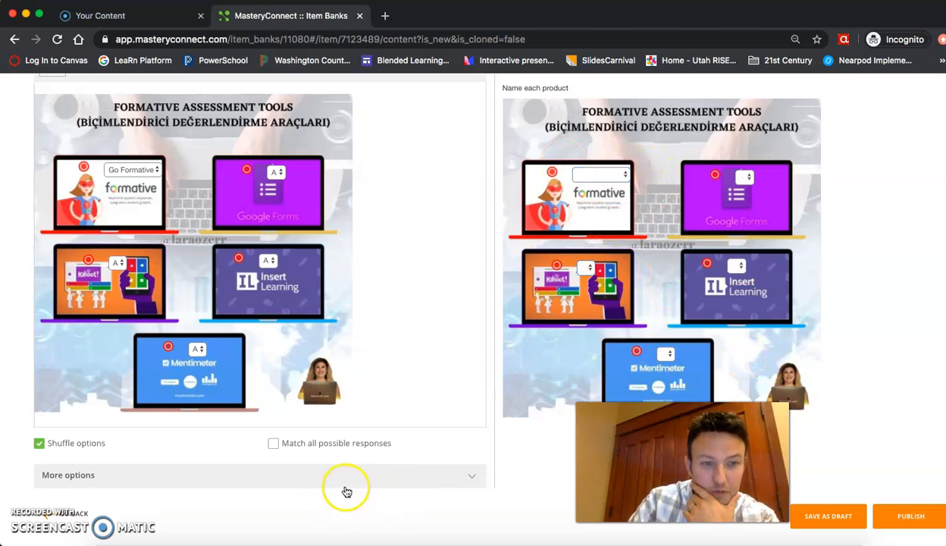
Under More options, set Scoring type to Partial match per response.
click(372, 475)
scroll(373, 475, down, 3)
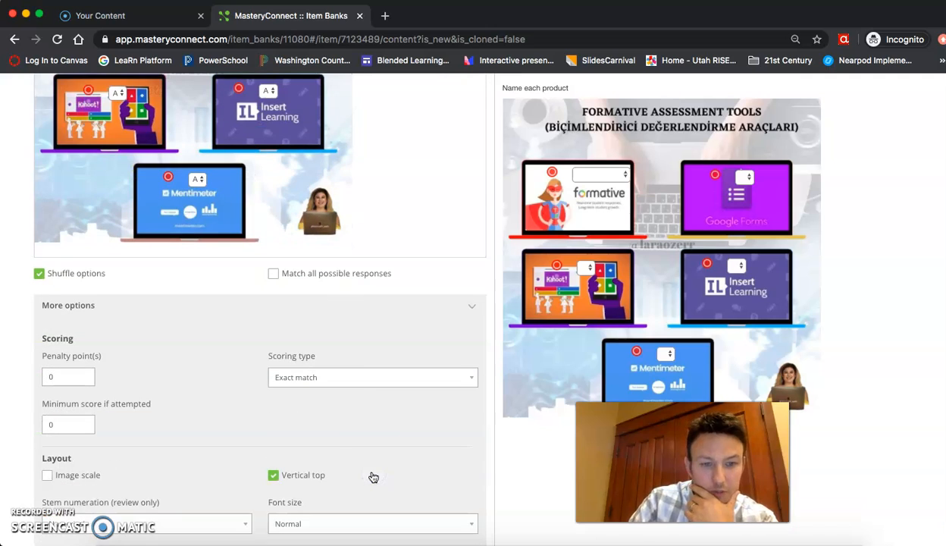
click(342, 386)
click(339, 389)
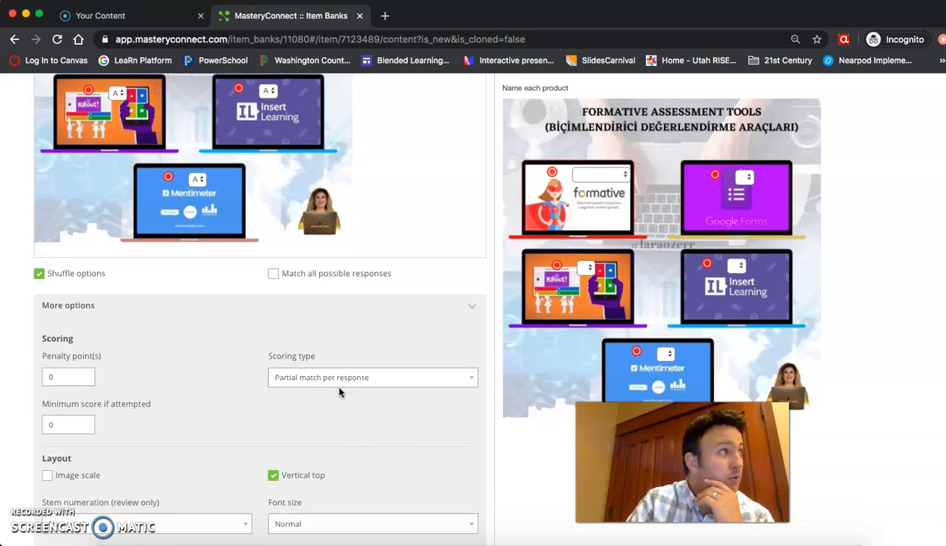
click(150, 457)
click(33, 516)
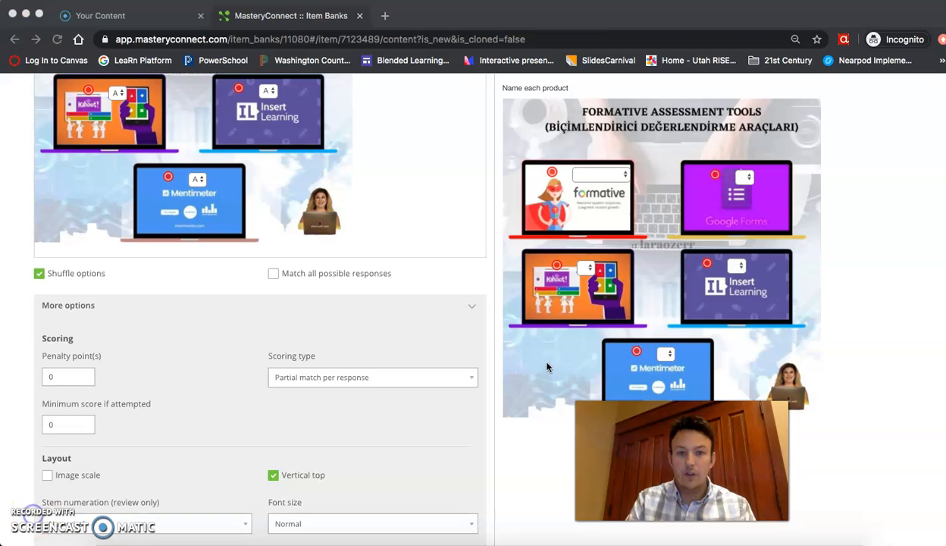
scroll(547, 367, up, 10)
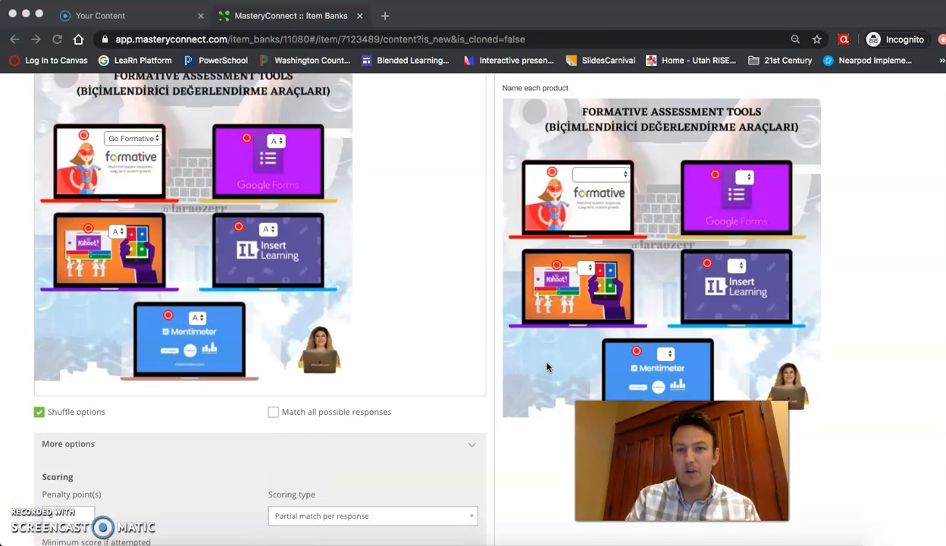
scroll(546, 366, up, 10)
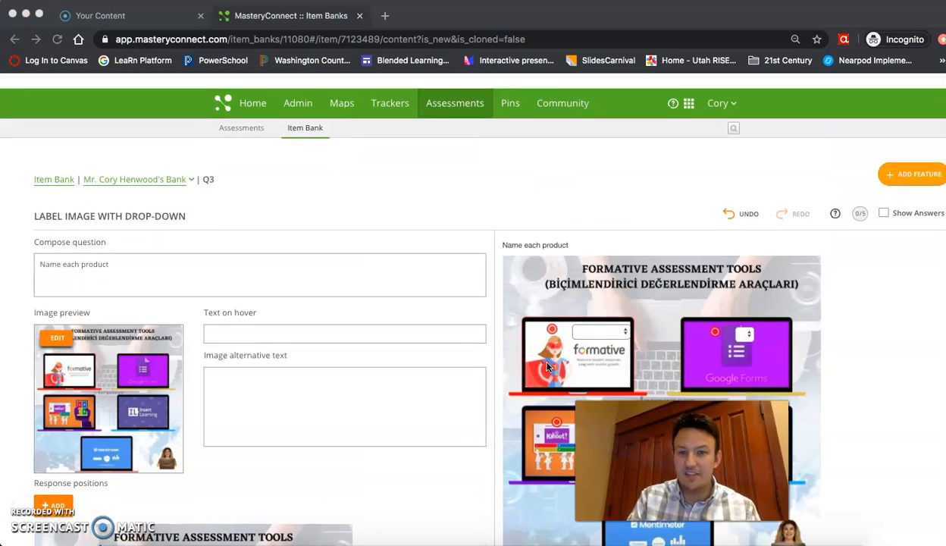
In the preview, answer Go Formative, then A for the Google Forms and Kahoot drop-downs.
click(607, 316)
click(607, 317)
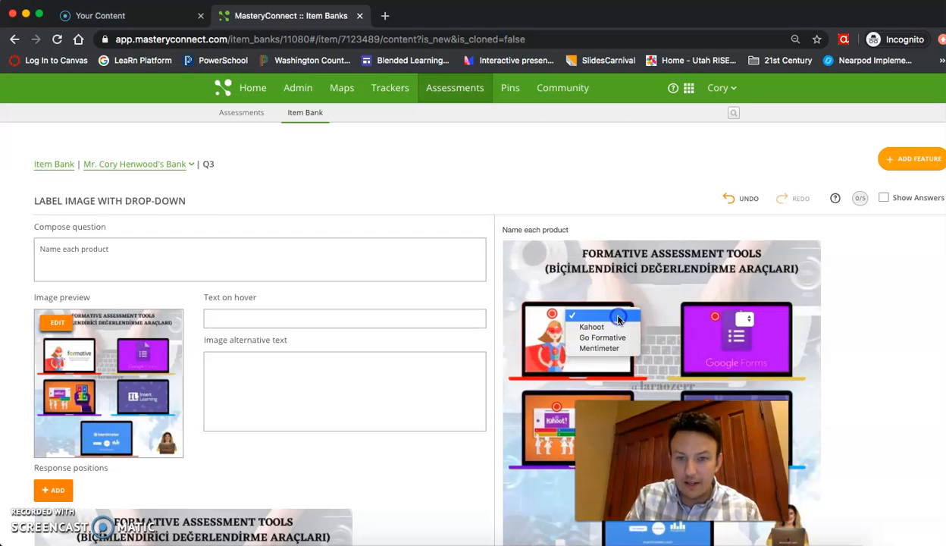
click(615, 341)
click(745, 320)
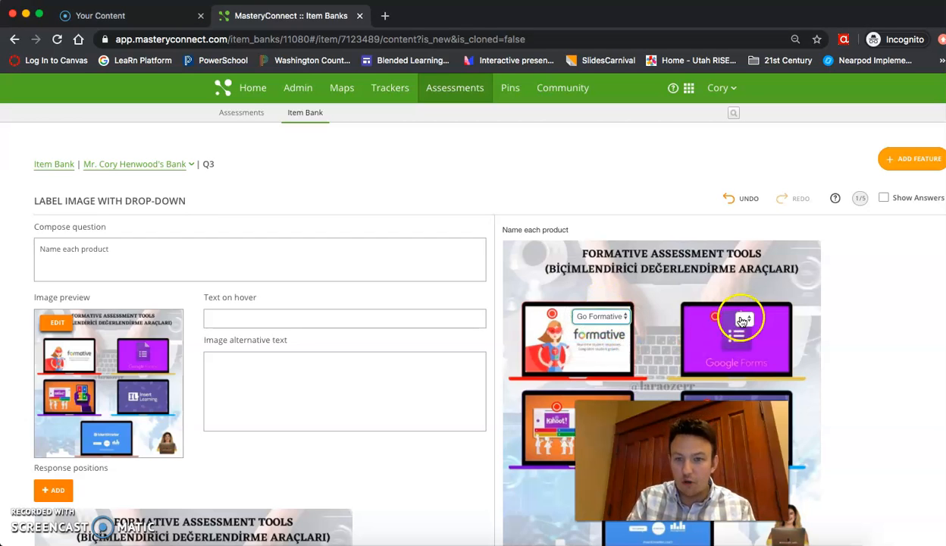
click(744, 341)
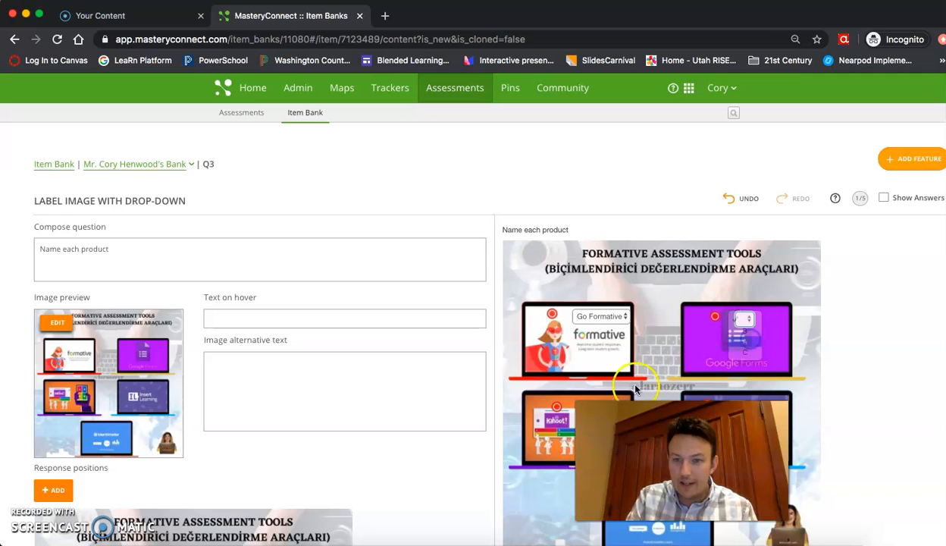
scroll(568, 415, down, 3)
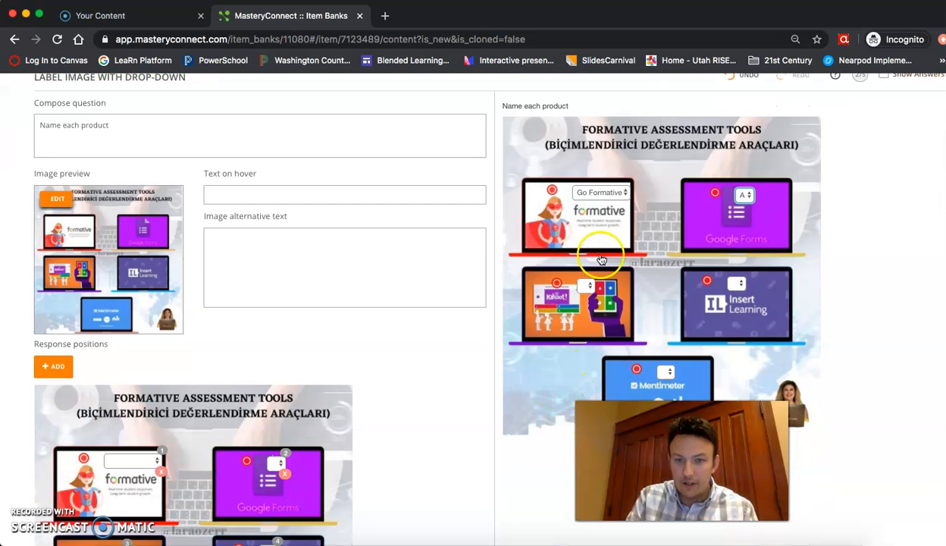
click(585, 286)
click(588, 306)
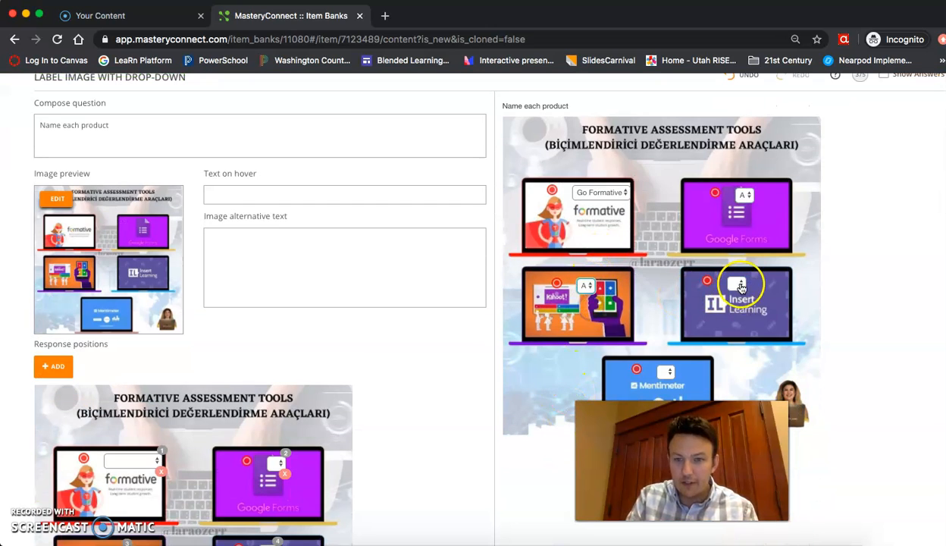
click(735, 284)
Save Q3 with PUBLISH and confirm with OK.
scroll(741, 301, down, 3)
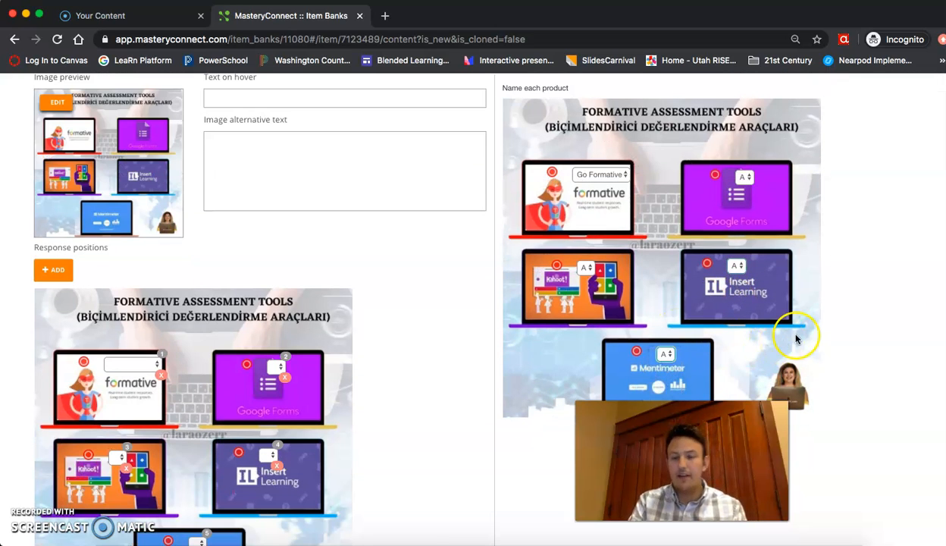
scroll(882, 416, up, 6)
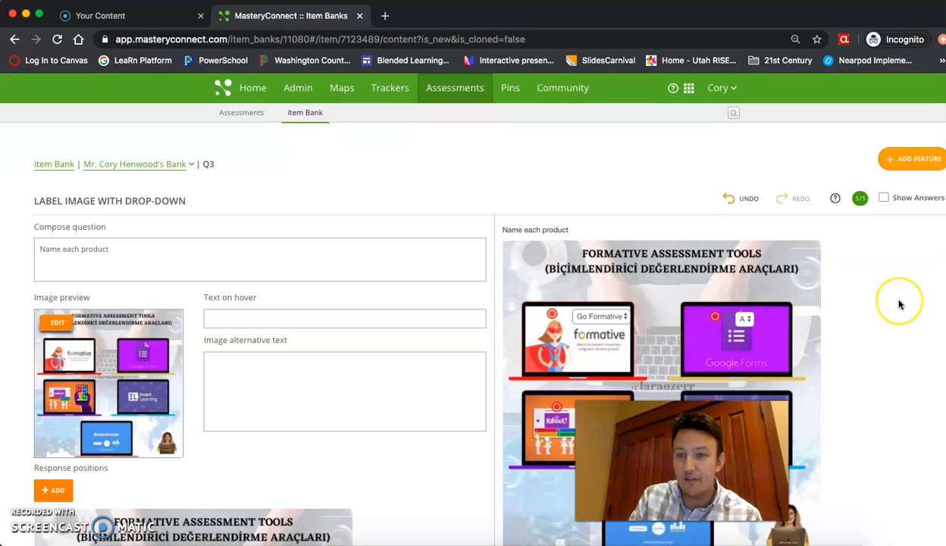
scroll(899, 305, down, 15)
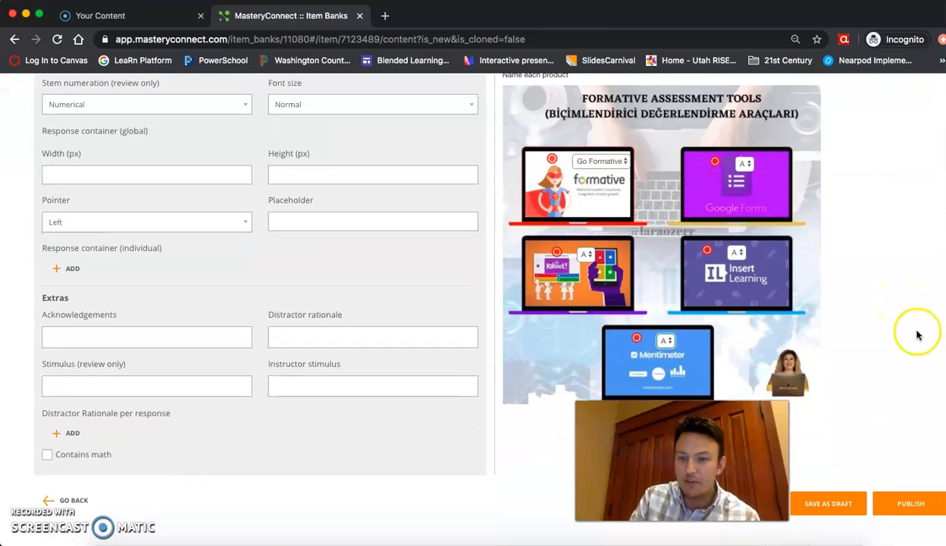
click(912, 516)
click(593, 127)
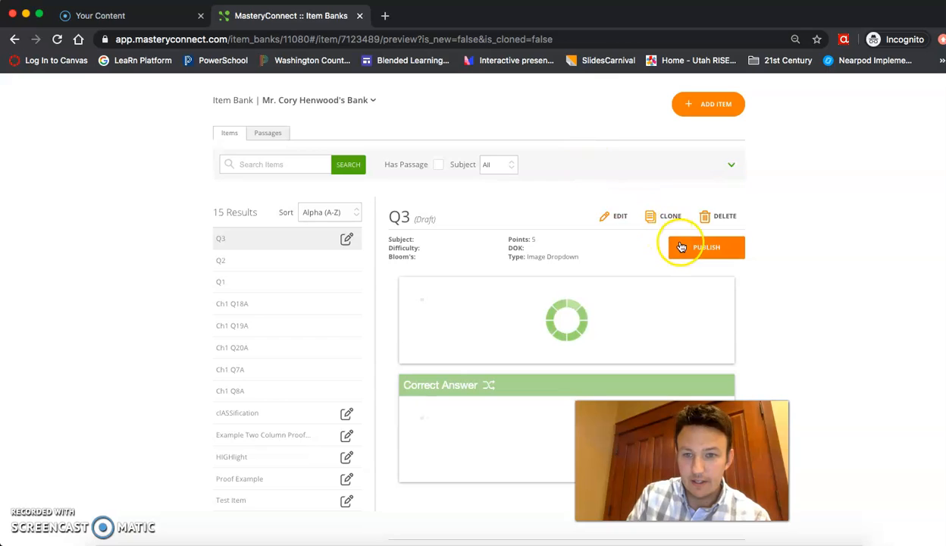
Publish Q3 from its item bank entry, confirming with OK, then go to Assessments.
click(682, 247)
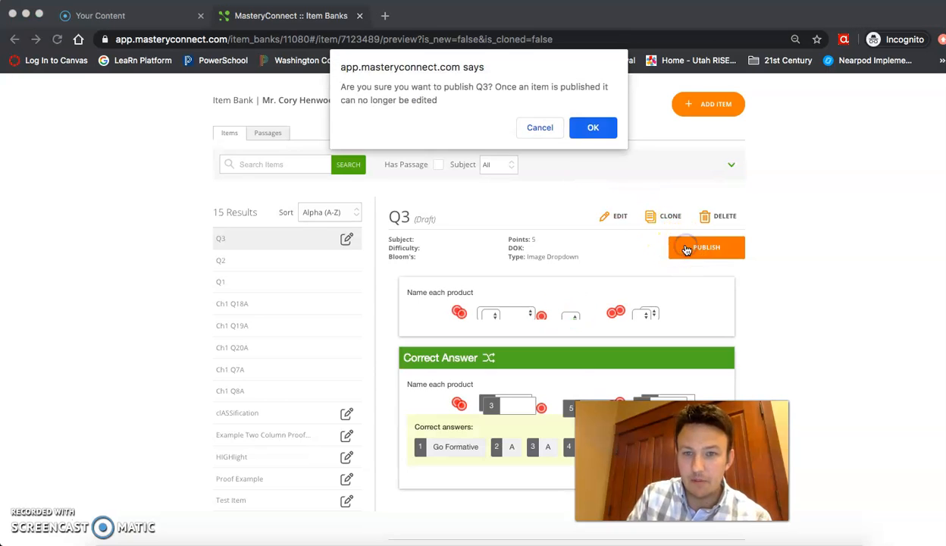
click(593, 129)
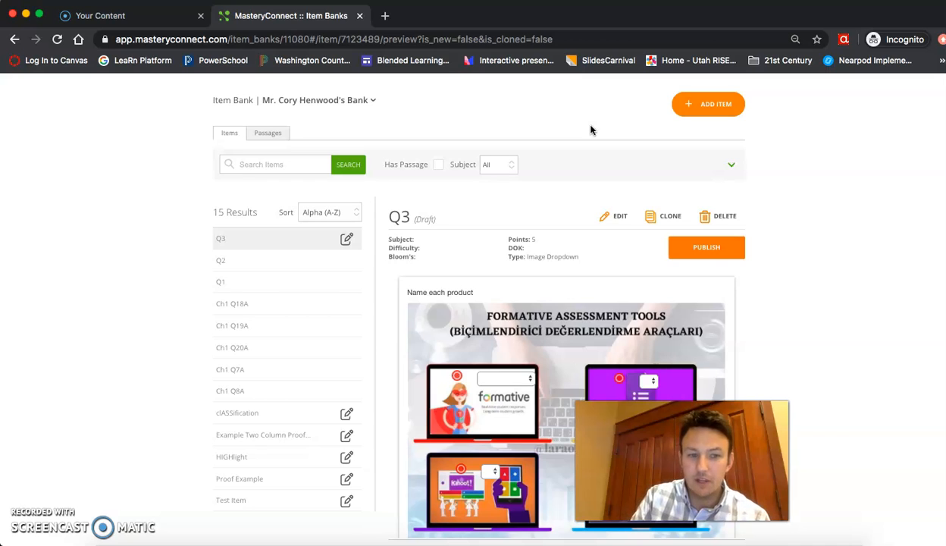
click(667, 248)
click(595, 128)
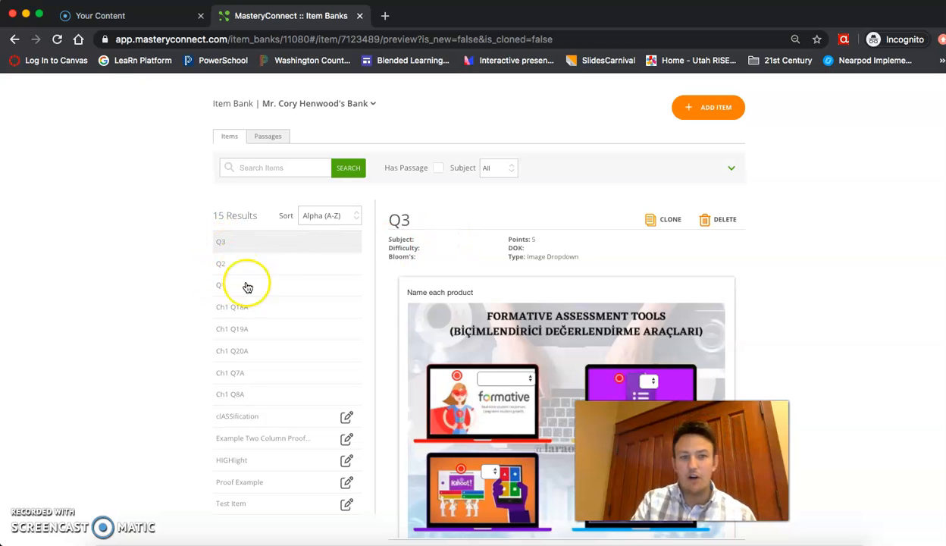
scroll(246, 301, up, 2)
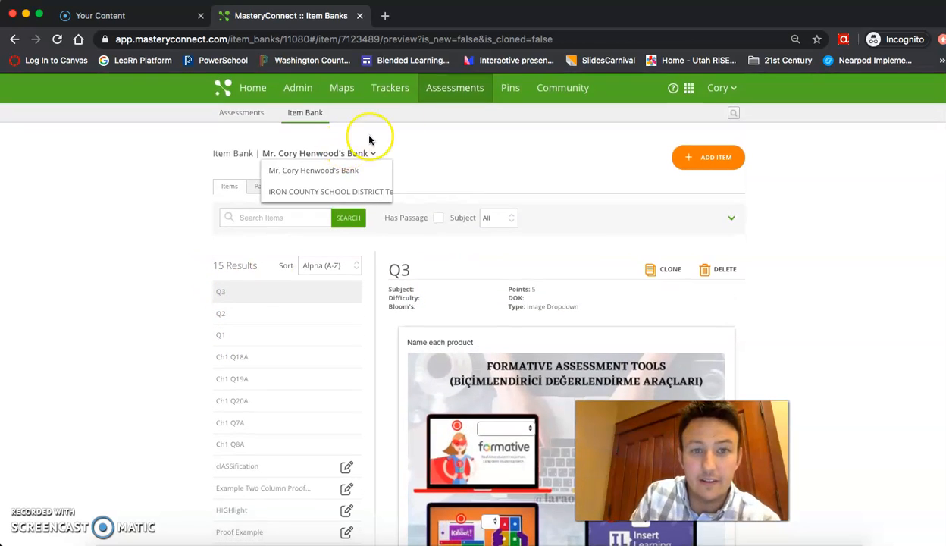
click(439, 99)
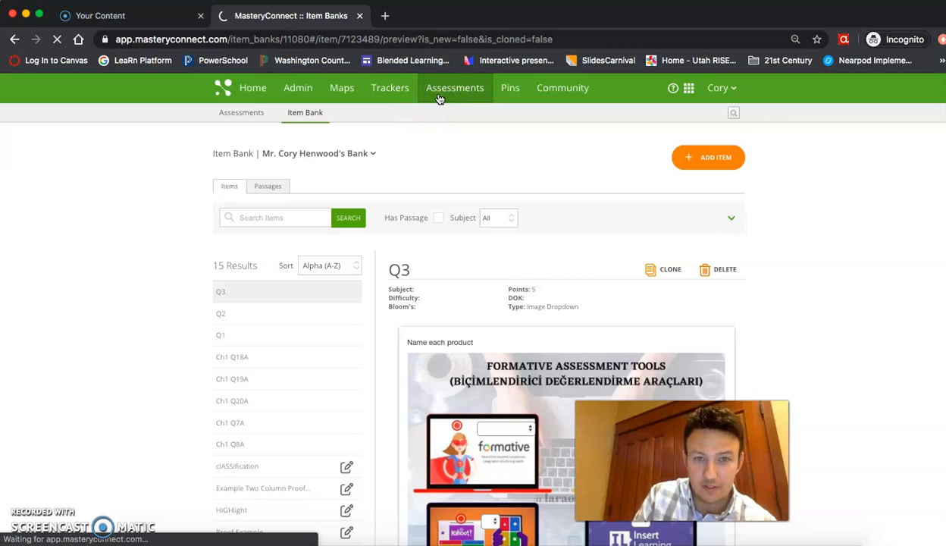
Start a new assessment with subject Science and core UT: Utah Core 2002 (2013 update).
click(682, 161)
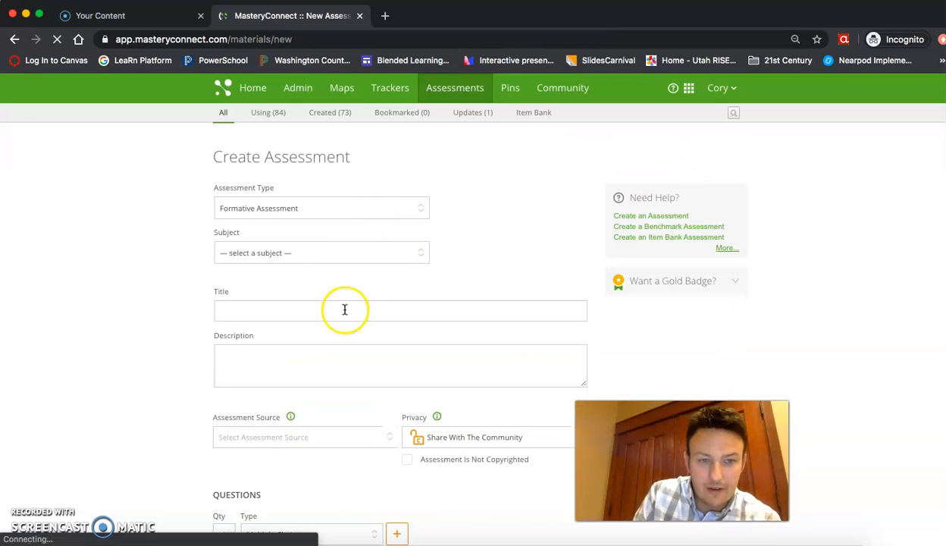
click(327, 257)
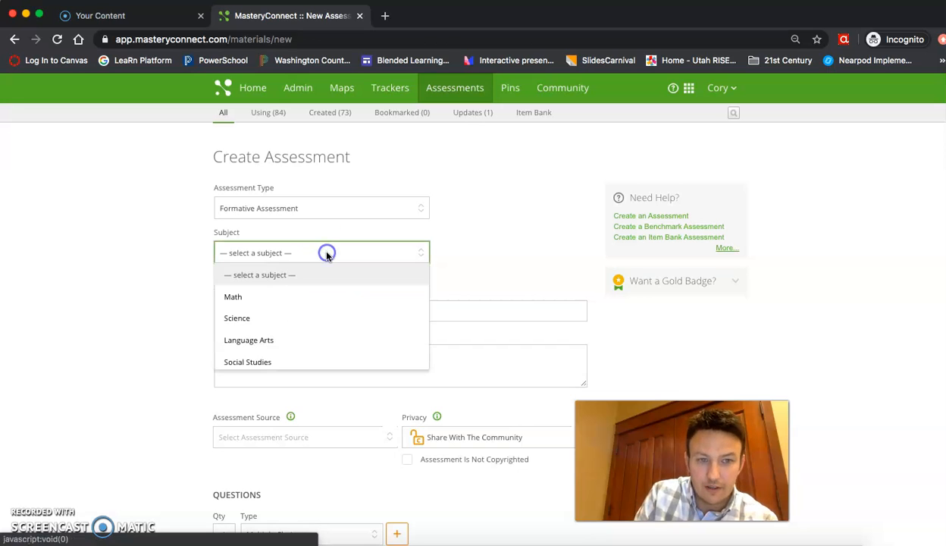
click(312, 323)
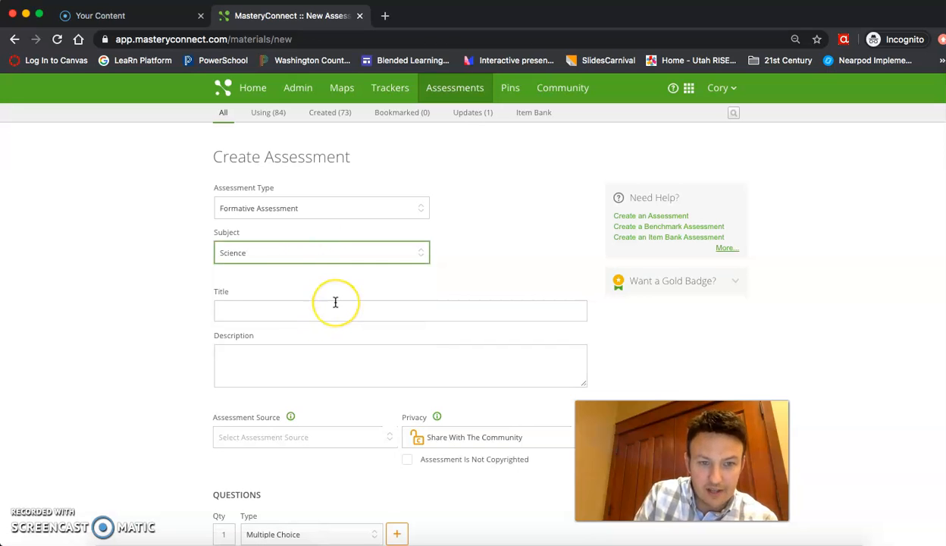
scroll(334, 302, down, 3)
scroll(334, 301, up, 2)
click(301, 193)
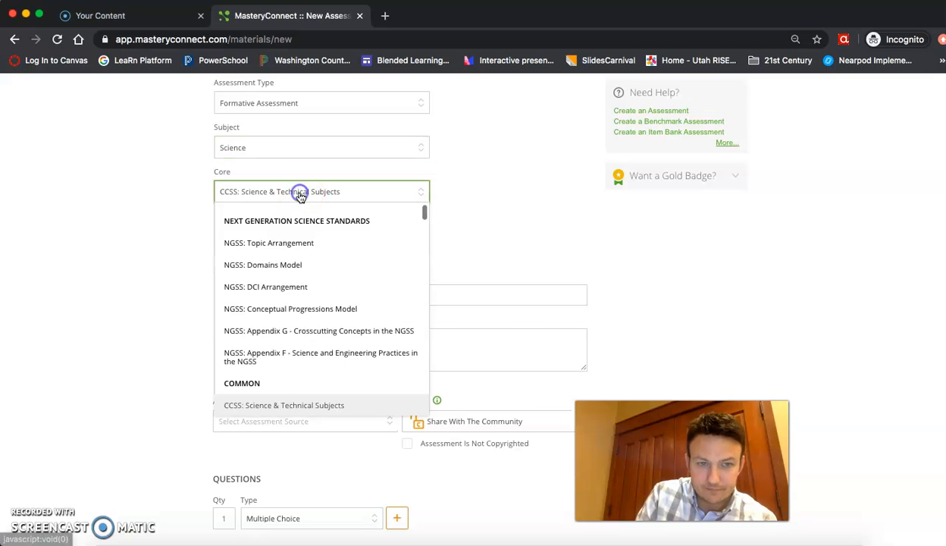
scroll(301, 332, down, 10)
scroll(303, 331, down, 15)
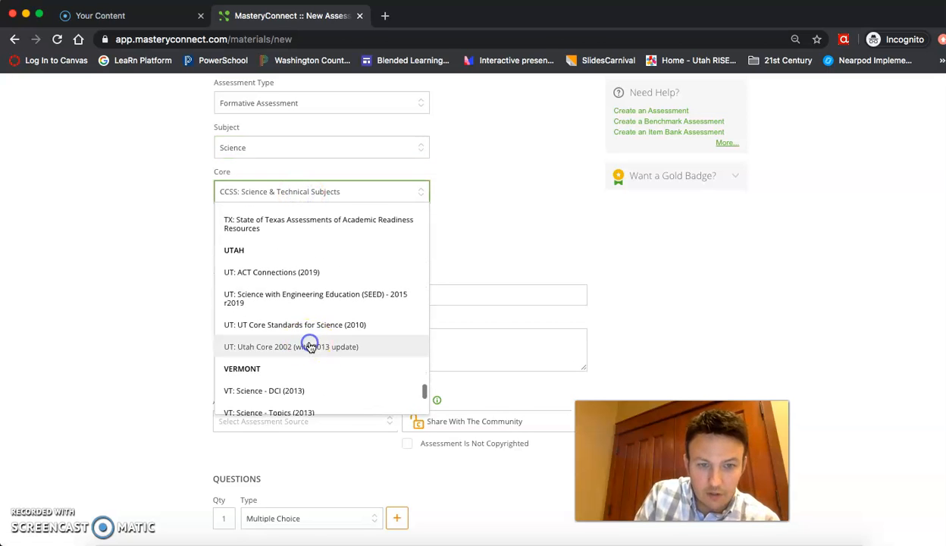
click(307, 345)
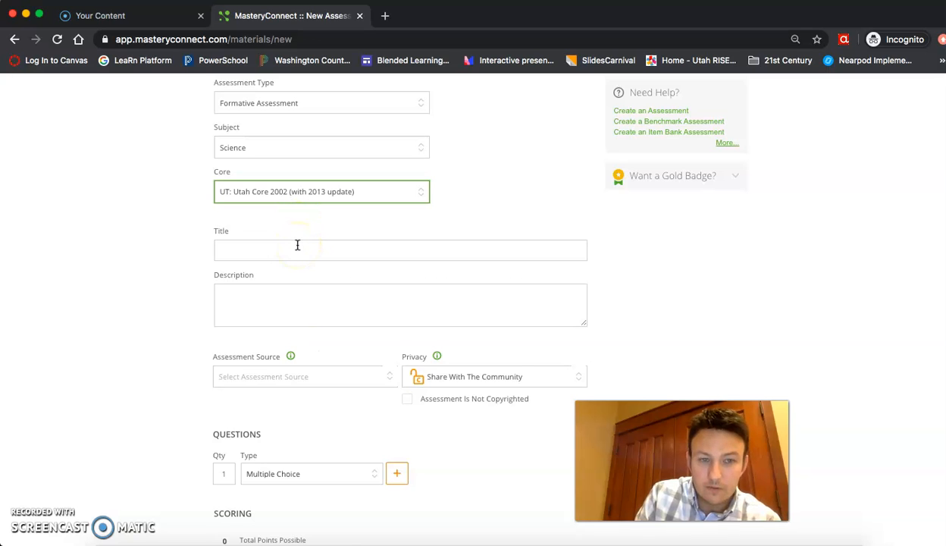
Choose class Test class: Biology Science and standard SC.1, then begin the title 'Item Authored'.
click(283, 235)
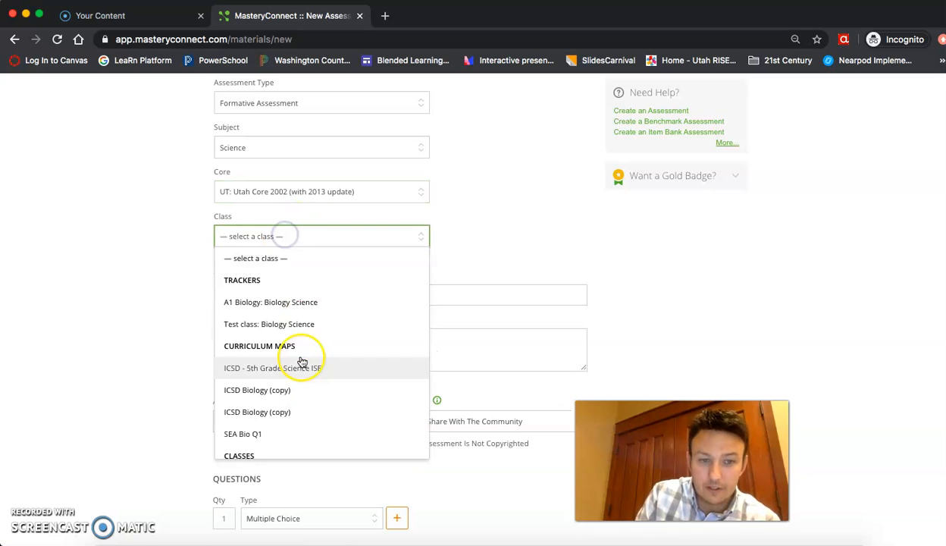
scroll(301, 362, down, 2)
scroll(302, 362, down, 3)
scroll(302, 362, up, 4)
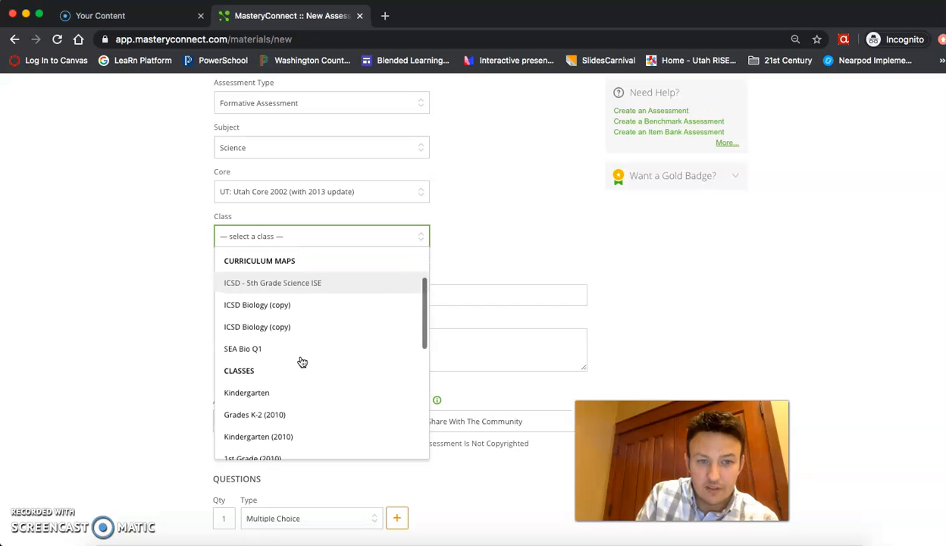
click(287, 282)
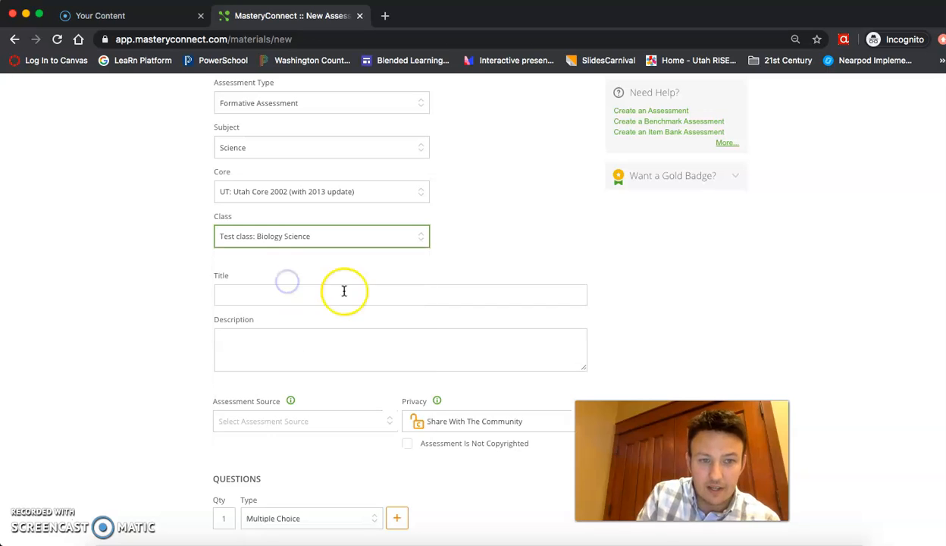
click(290, 279)
scroll(285, 353, down, 2)
scroll(282, 371, down, 3)
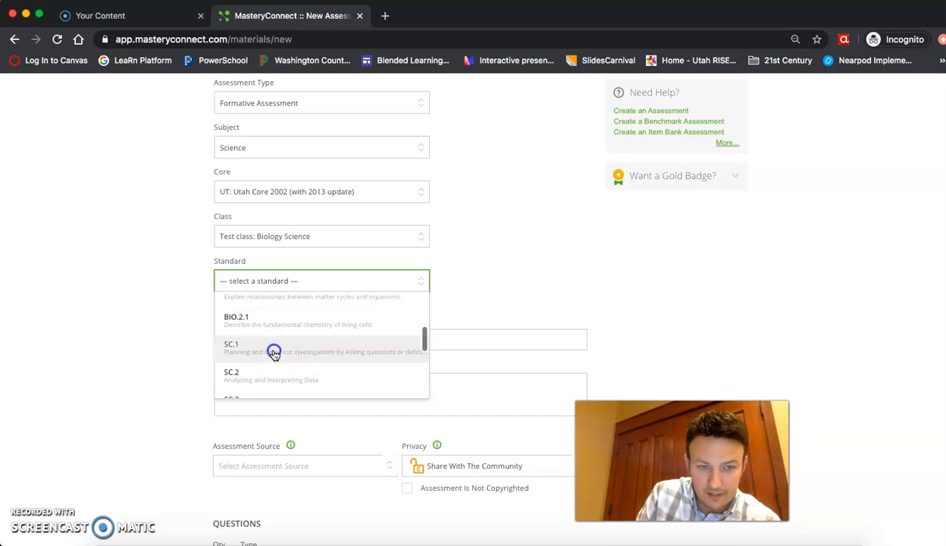
click(274, 350)
scroll(372, 339, down, 3)
click(298, 223)
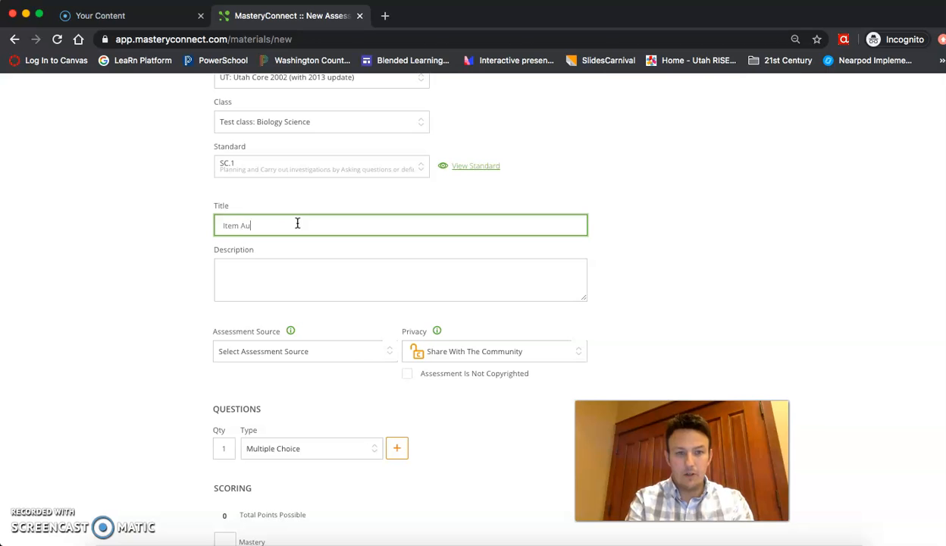
Set the assessment source to your own item bank and add Q1, Q2 and Q3.
click(299, 353)
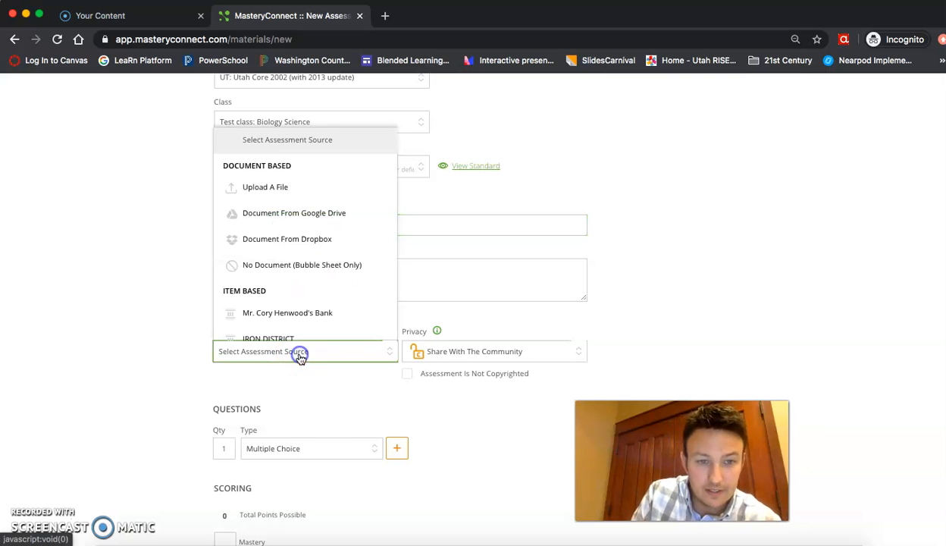
click(296, 304)
scroll(356, 391, down, 3)
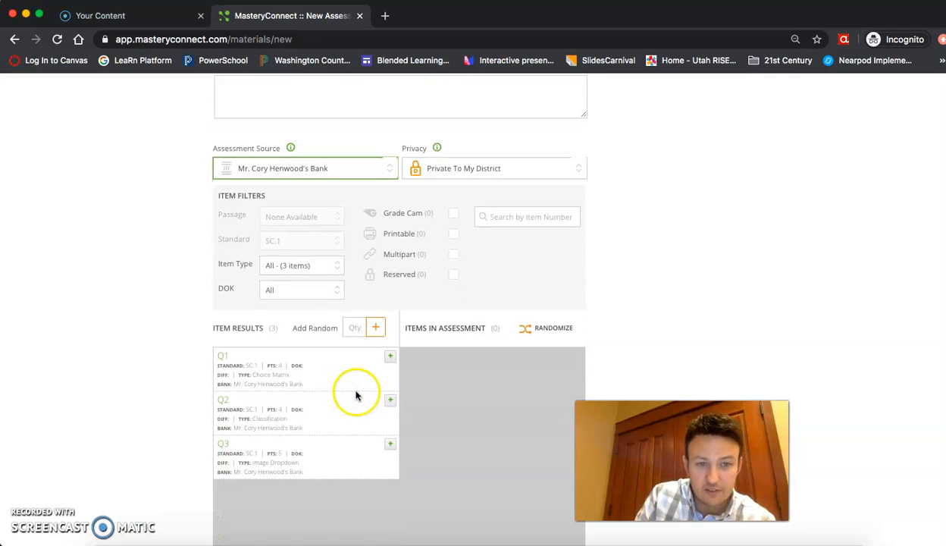
click(390, 362)
click(390, 363)
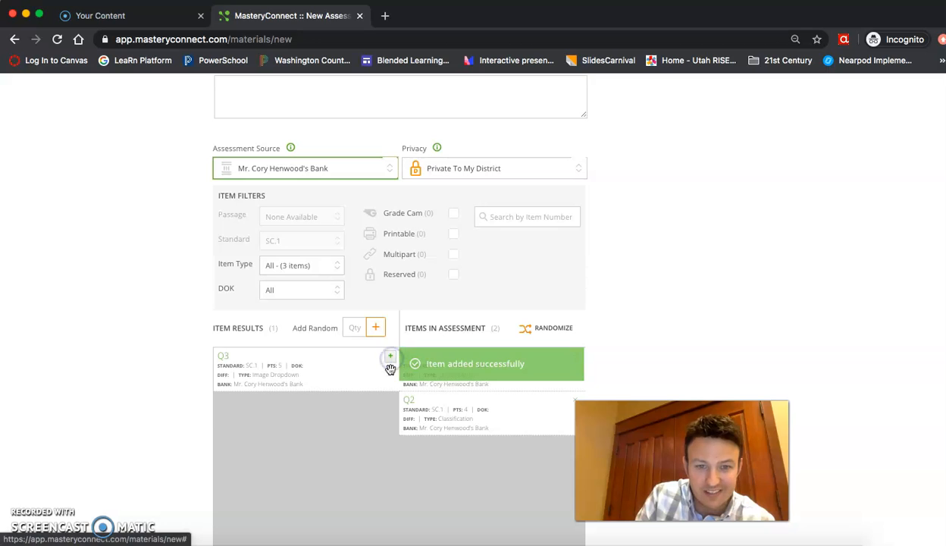
click(389, 359)
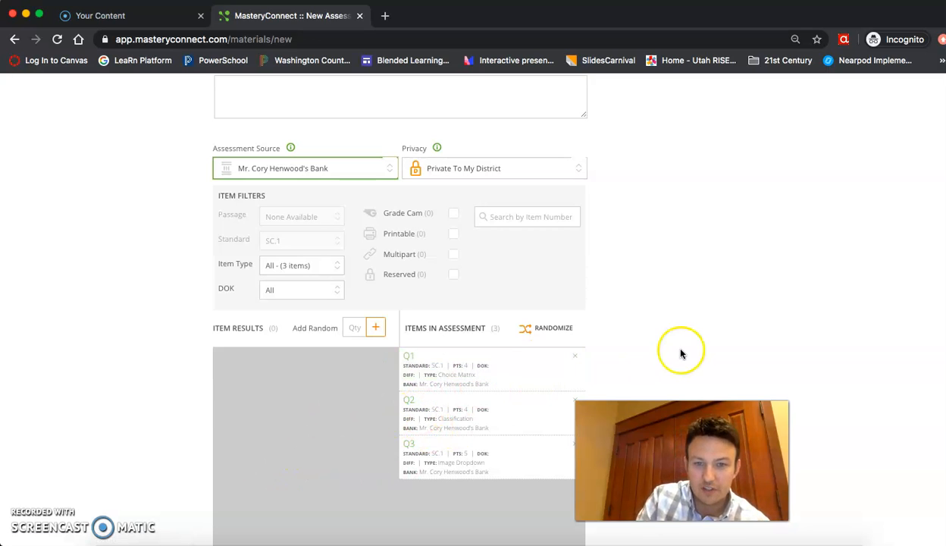
scroll(768, 332, down, 5)
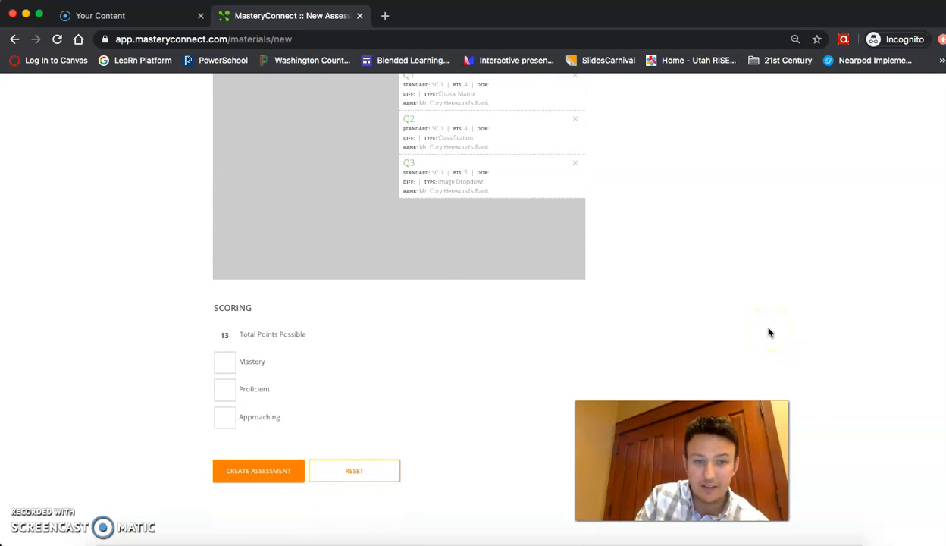
Enter Mastery 12, Proficient 10 and Approaching 8, then create the Item Authored assessment.
click(223, 363)
text(12)
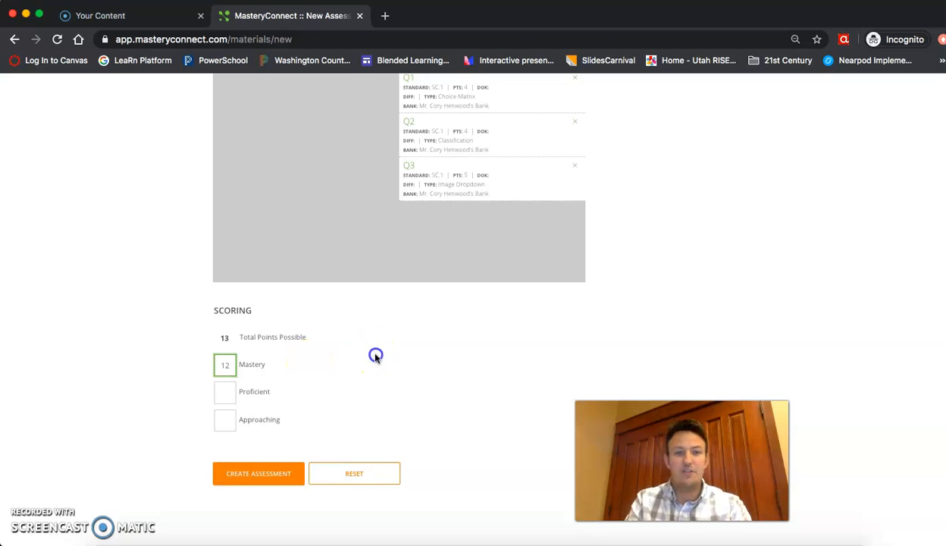
click(225, 391)
text(10)
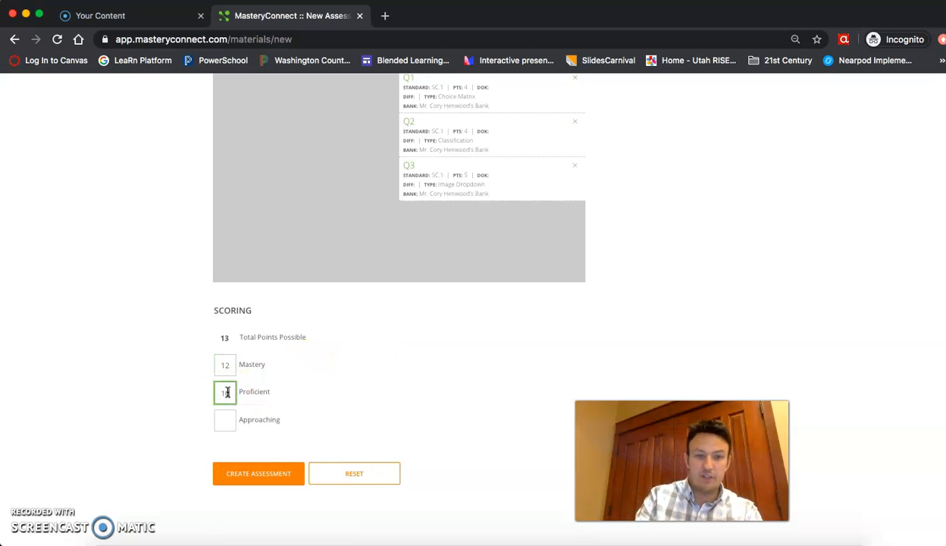
click(224, 421)
text(8)
click(351, 394)
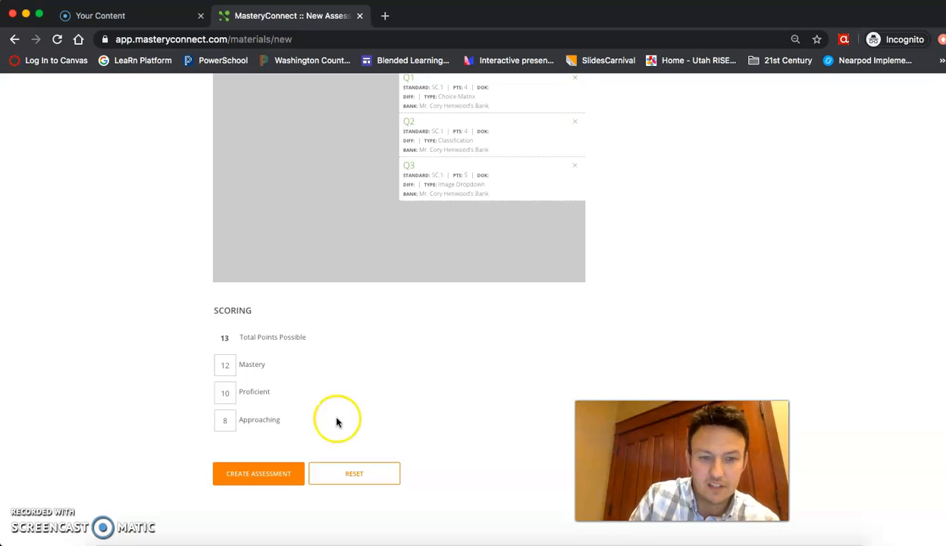
click(267, 478)
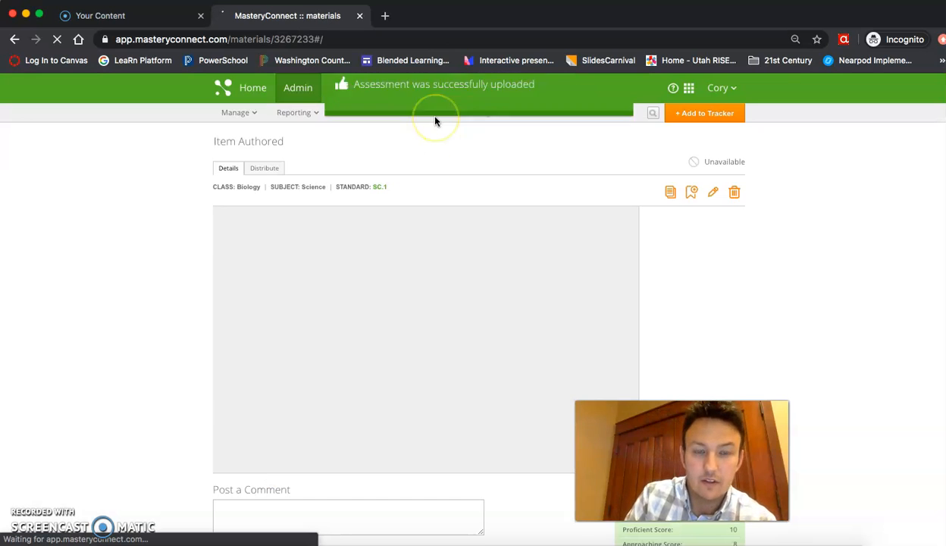
Add Item Authored to the Test class: Biology Science tracker and bring up its online test ID.
click(684, 114)
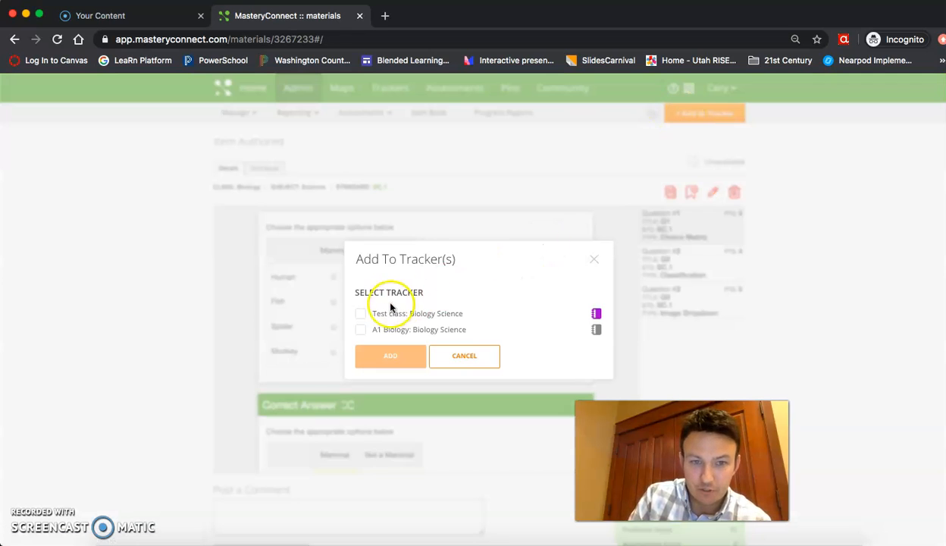
click(360, 313)
click(390, 354)
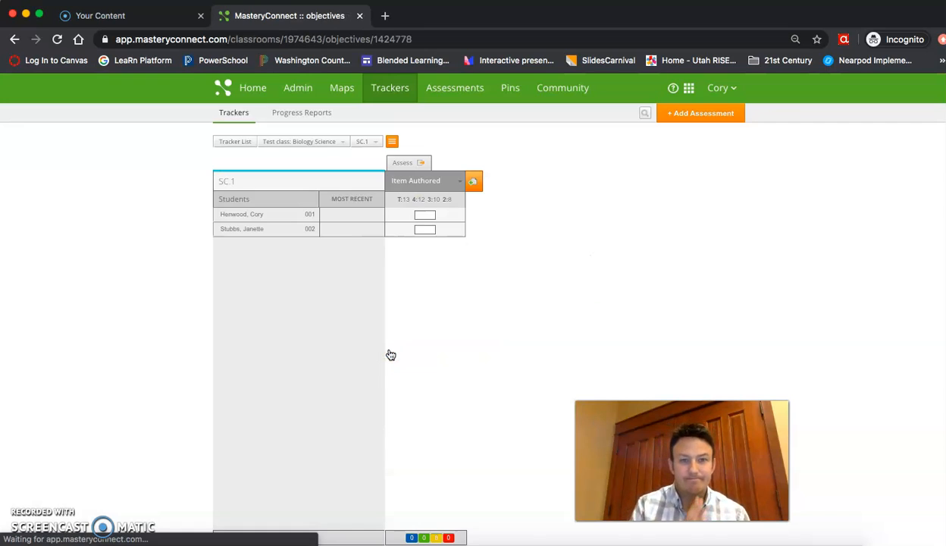
click(405, 163)
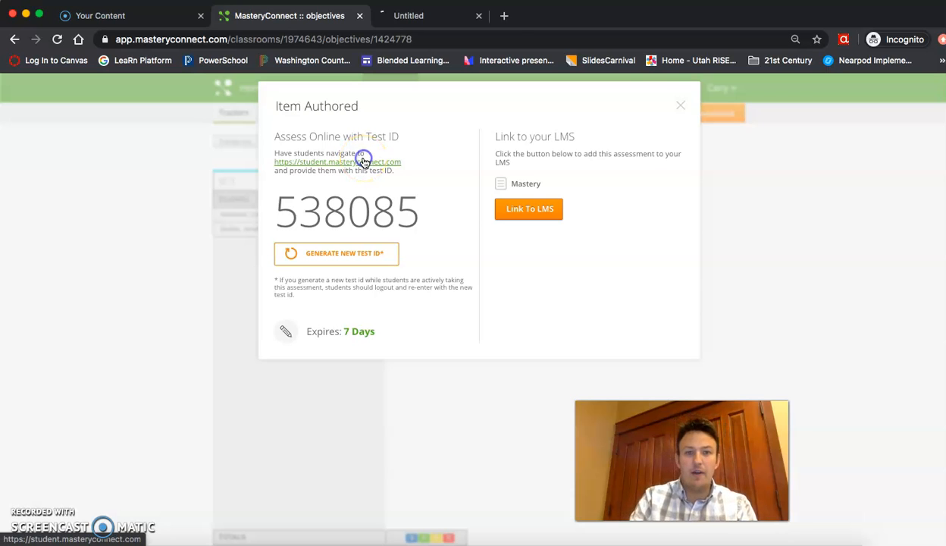
Open the MasteryConnect Student site in a new tab and submit test ID 538385.
click(432, 20)
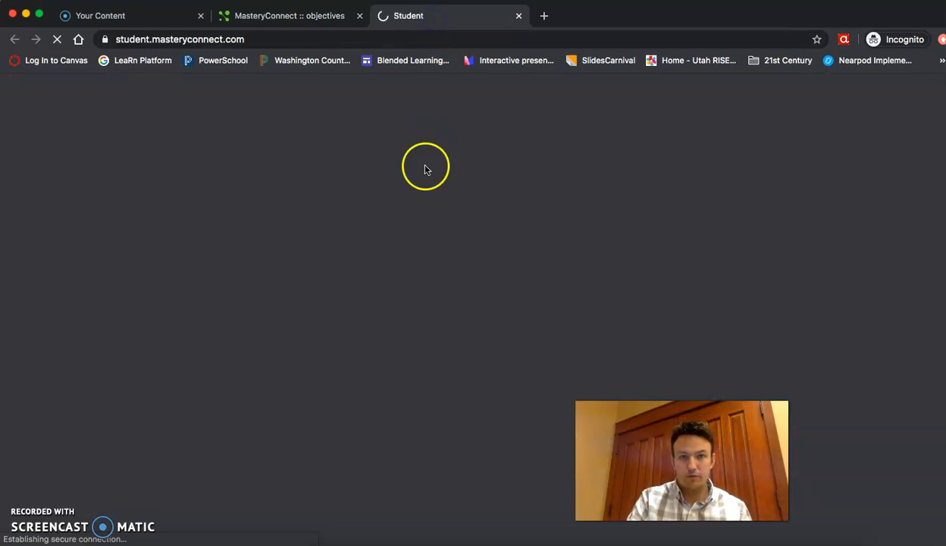
click(439, 209)
text(5)
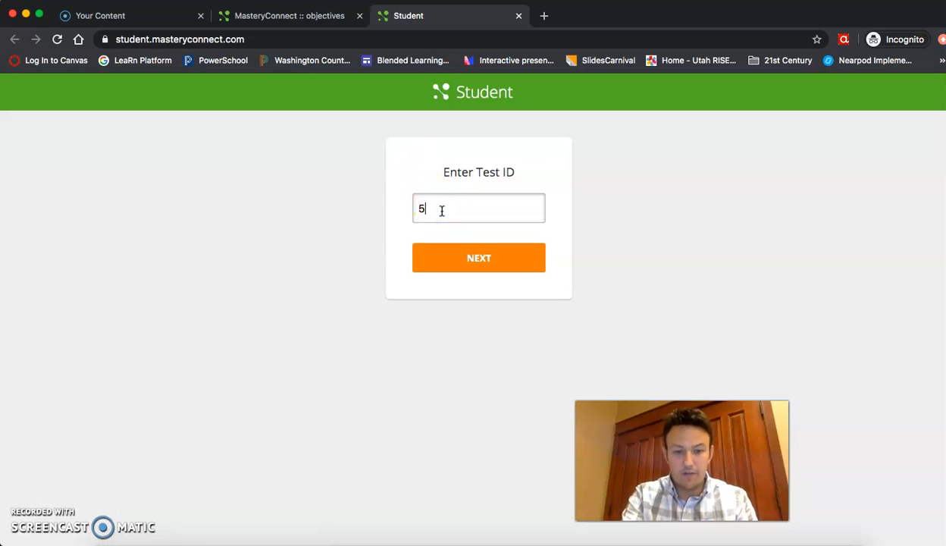
text(38385)
key(Return)
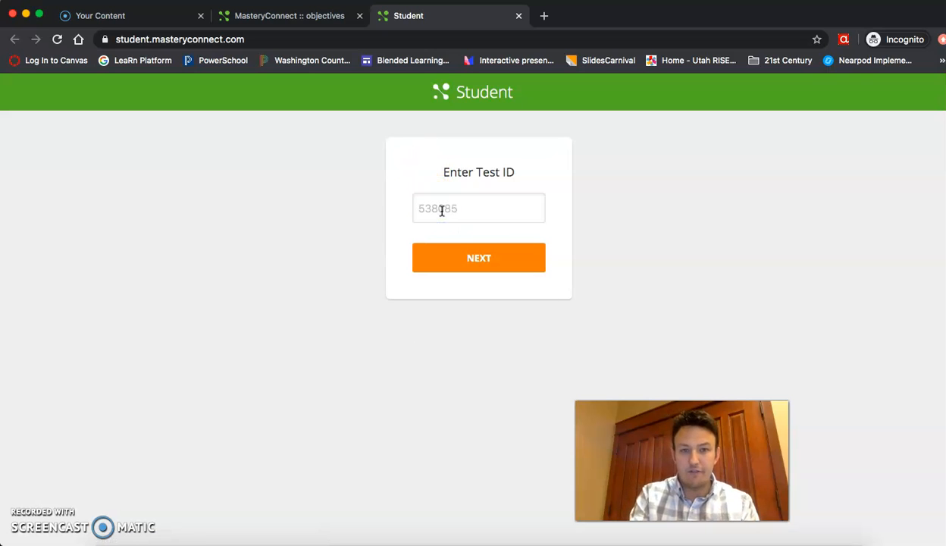
Sign in with the student ID and move through to question 3, 'Name each product'.
click(461, 211)
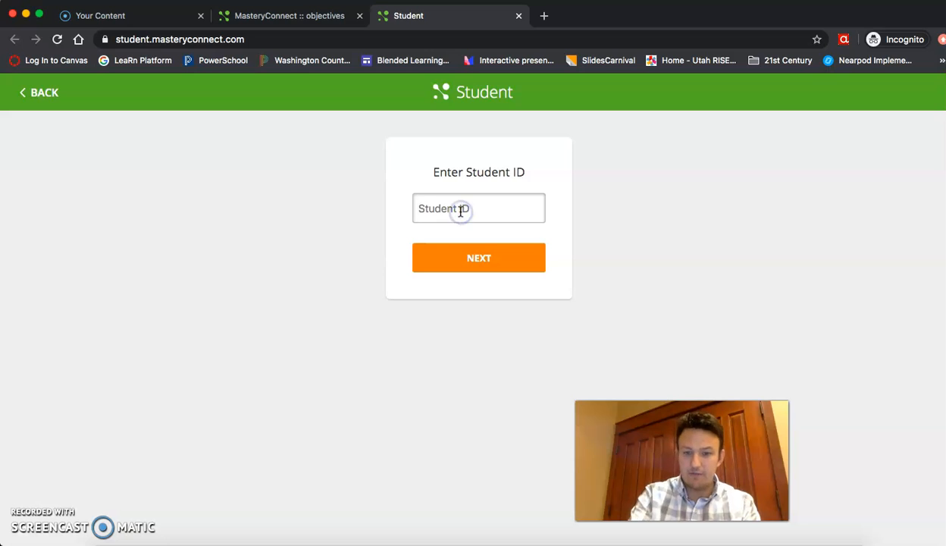
click(479, 257)
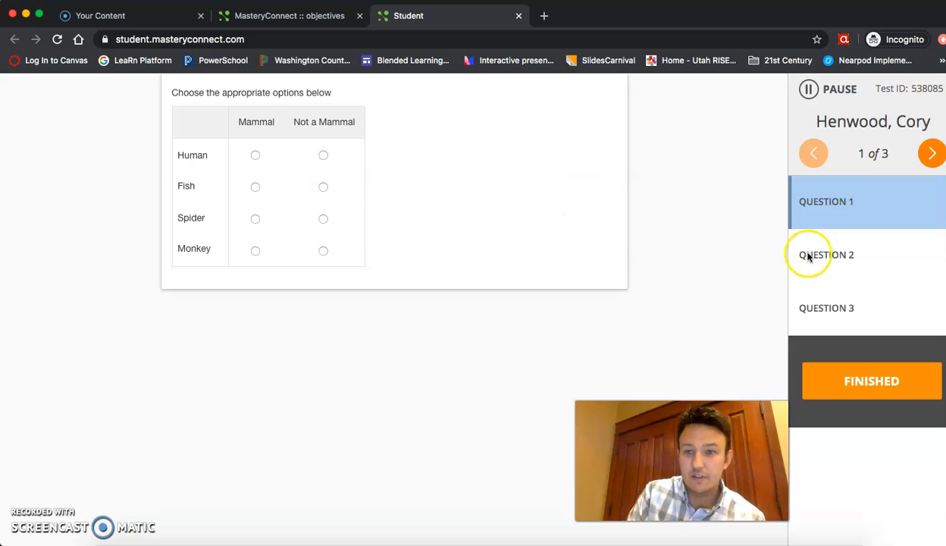
click(831, 251)
click(834, 296)
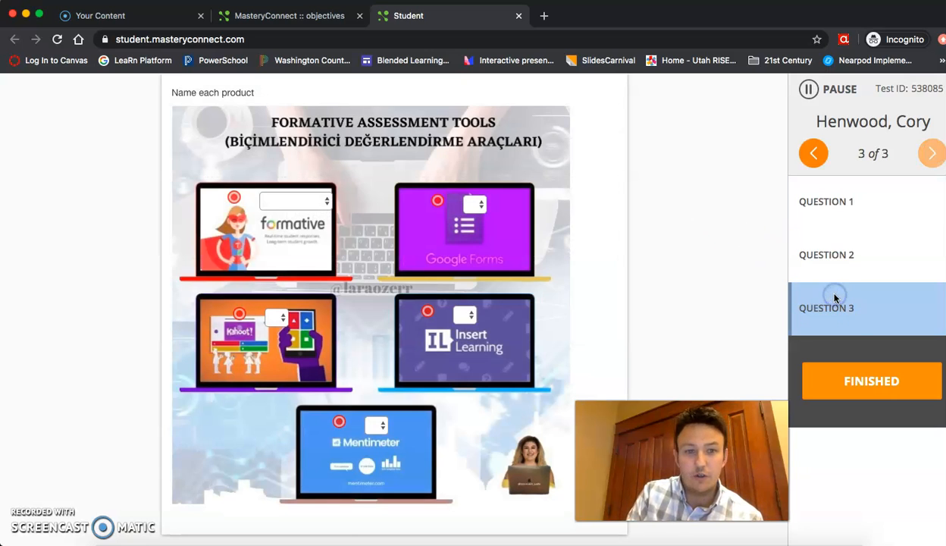